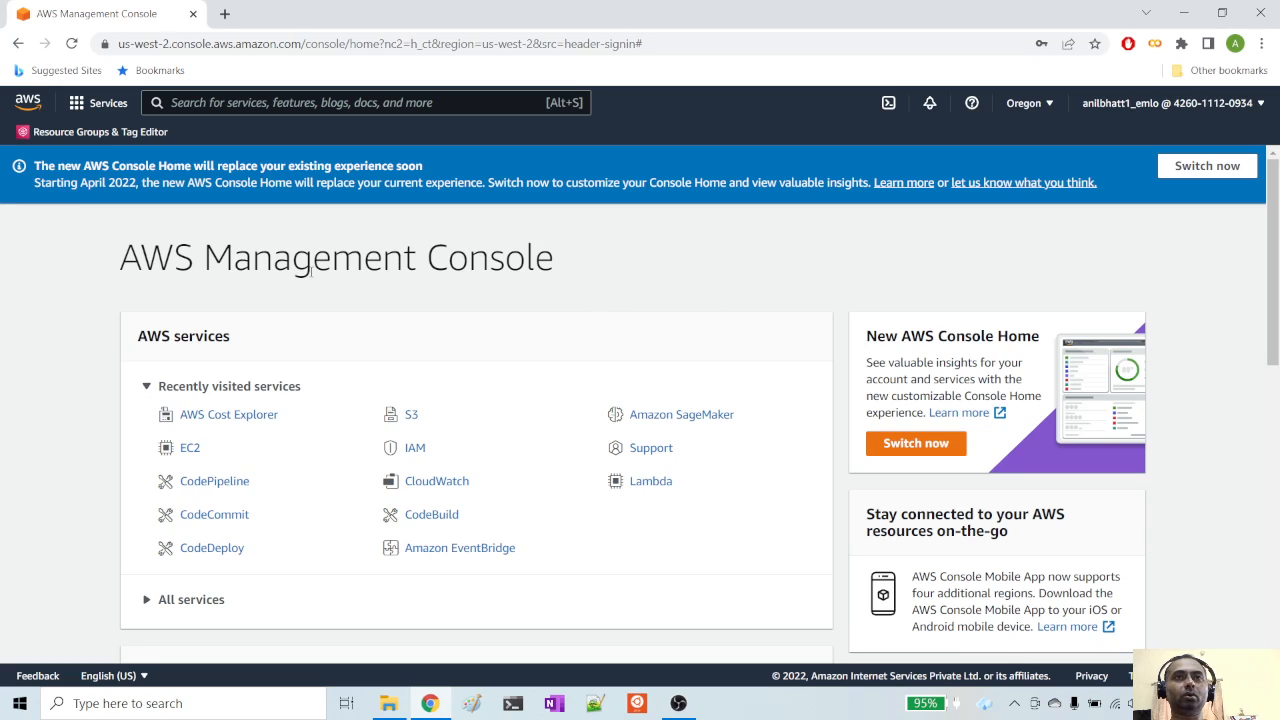
# Step: Search the AWS console for codecommit and open the CodeCommit service
pyautogui.click(220, 106)
pyautogui.write('c')
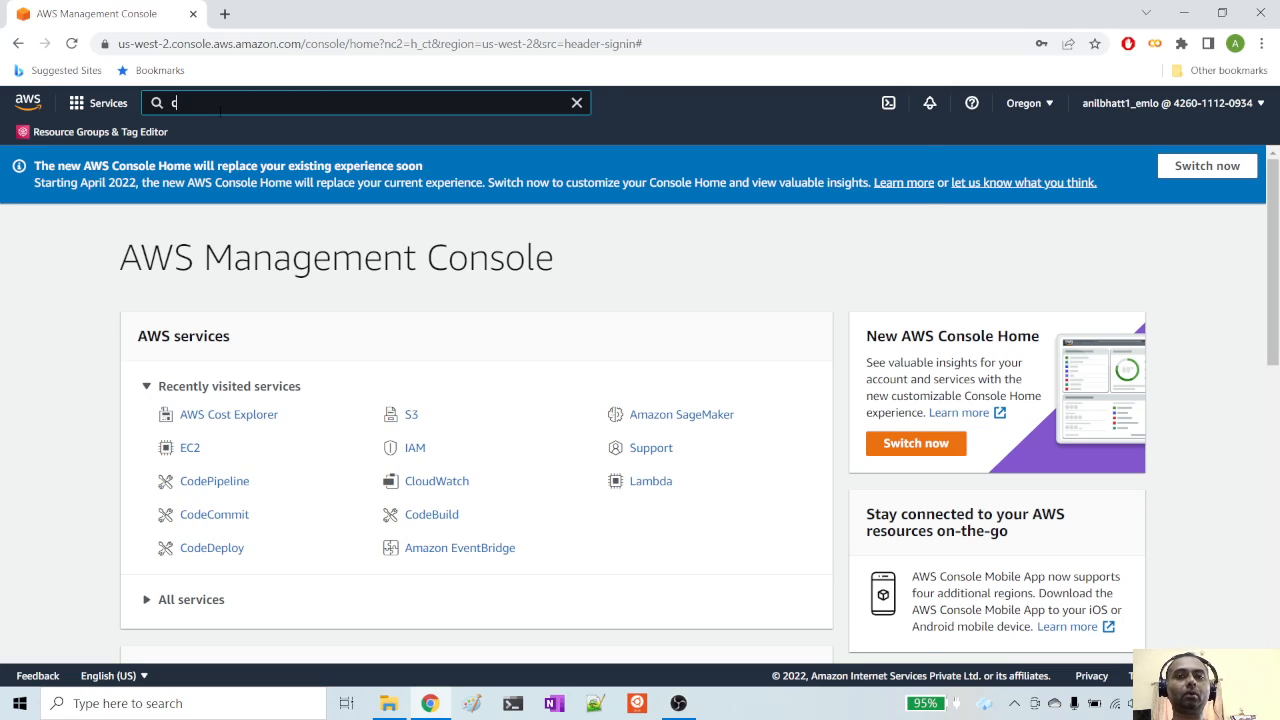
pyautogui.write('odecommit')
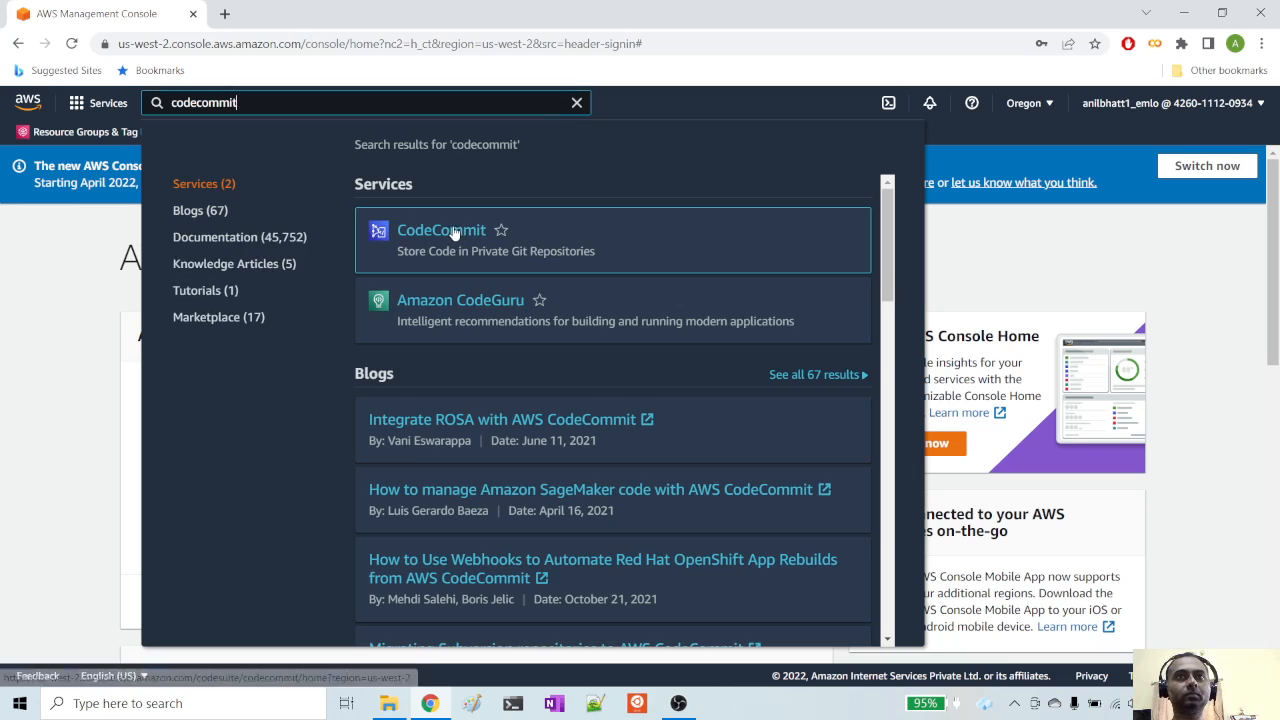
pyautogui.click(450, 233)
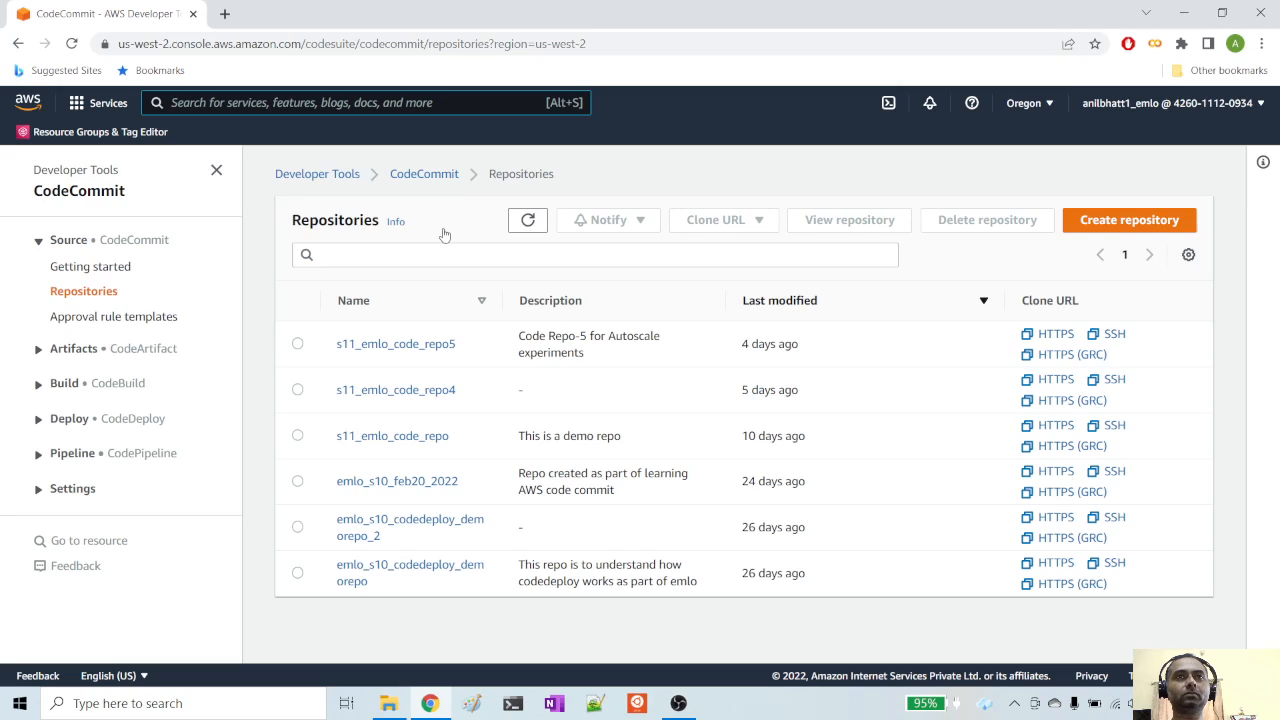
# Step: Create a CodeCommit repository named s11_emlo_autoscale_demo_repo
pyautogui.click(1117, 222)
pyautogui.click(150, 393)
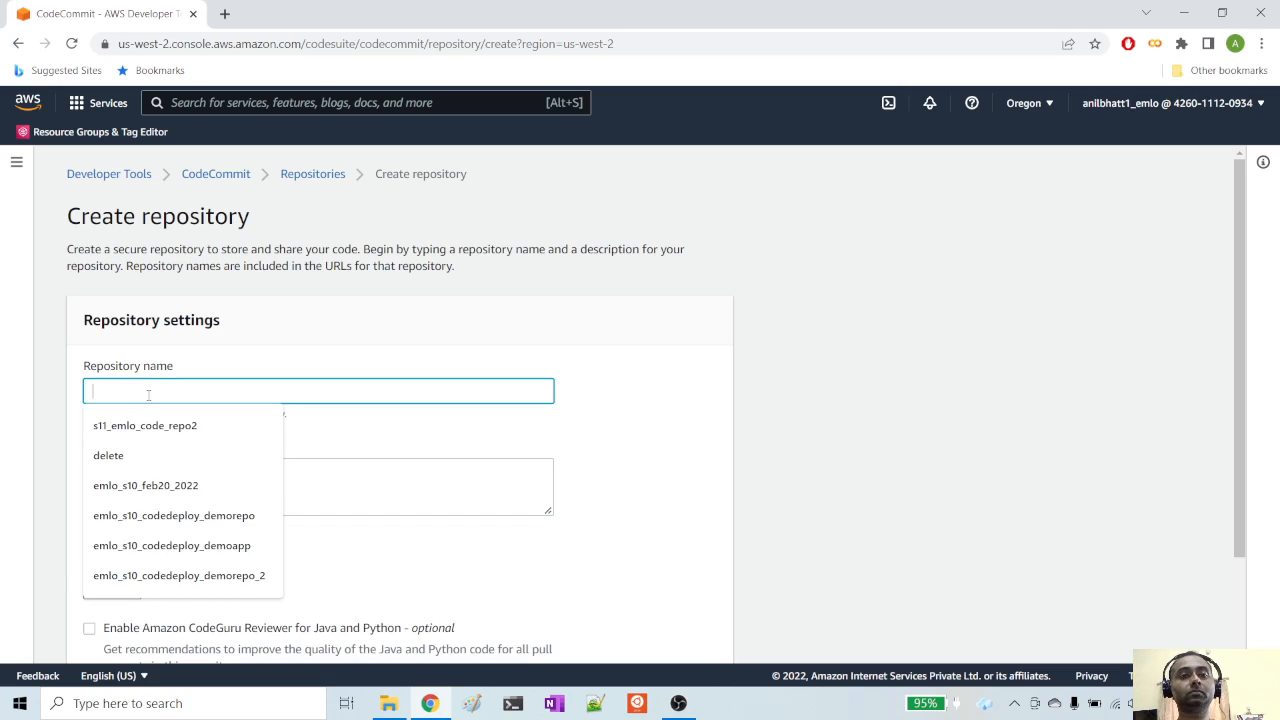
pyautogui.write('s11')
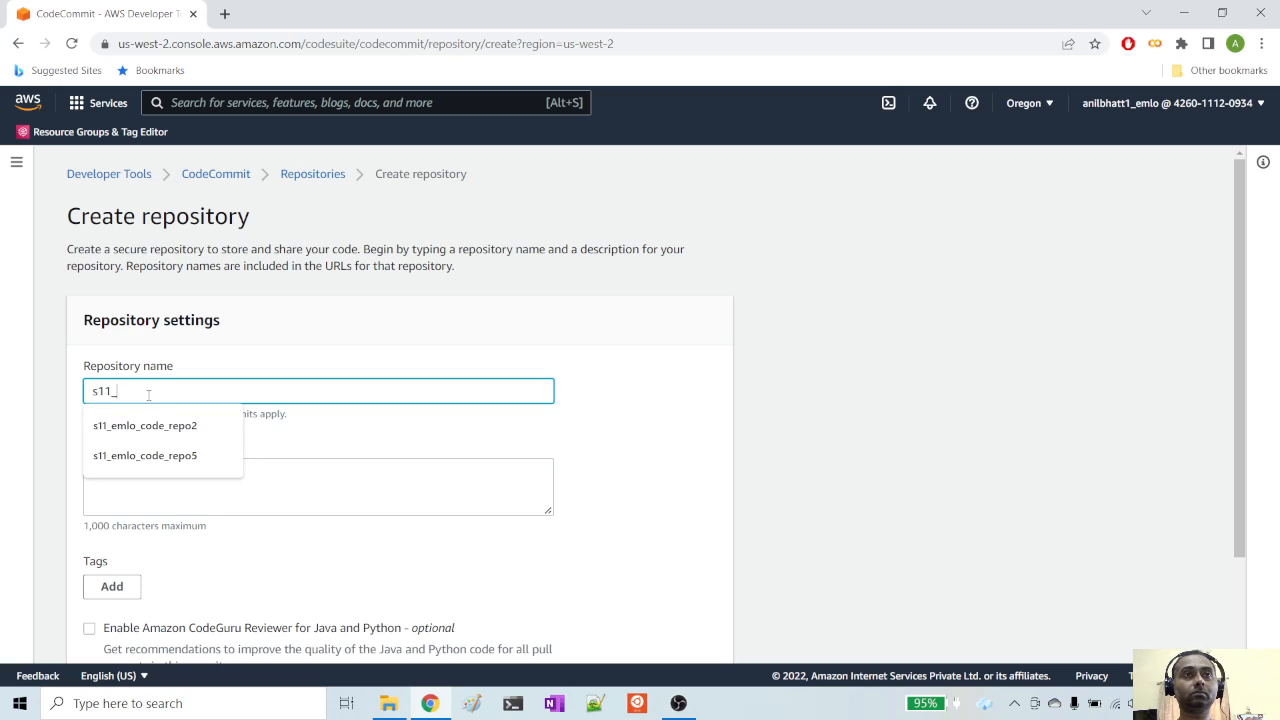
pyautogui.write('_emlo')
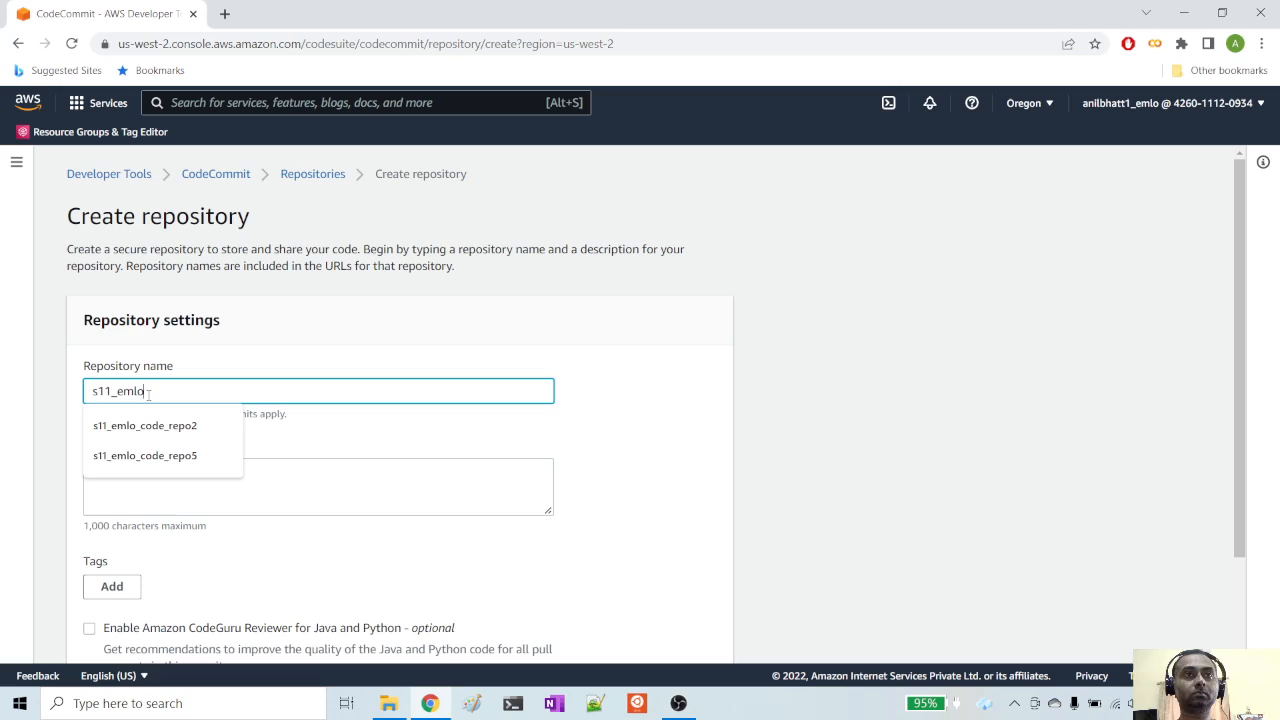
pyautogui.write('_code_')
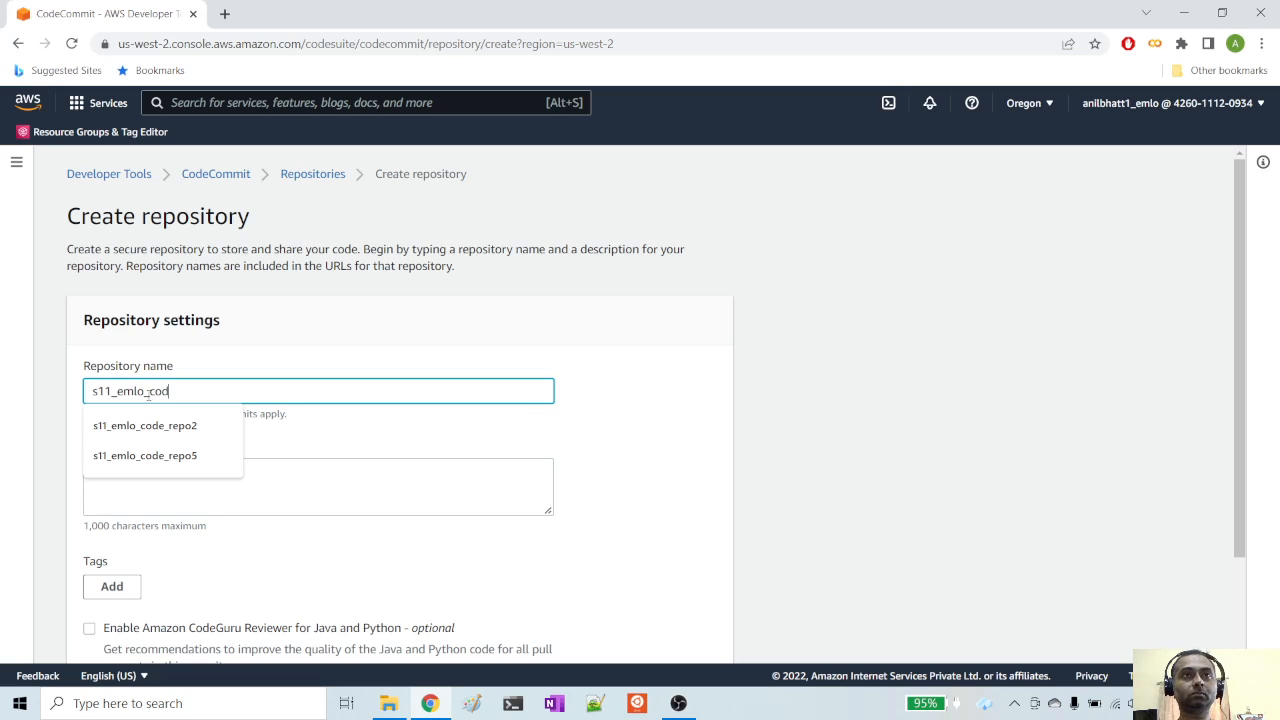
pyautogui.press('BackSpace')
pyautogui.press('BackSpace')
pyautogui.press('BackSpace')
pyautogui.press('BackSpace')
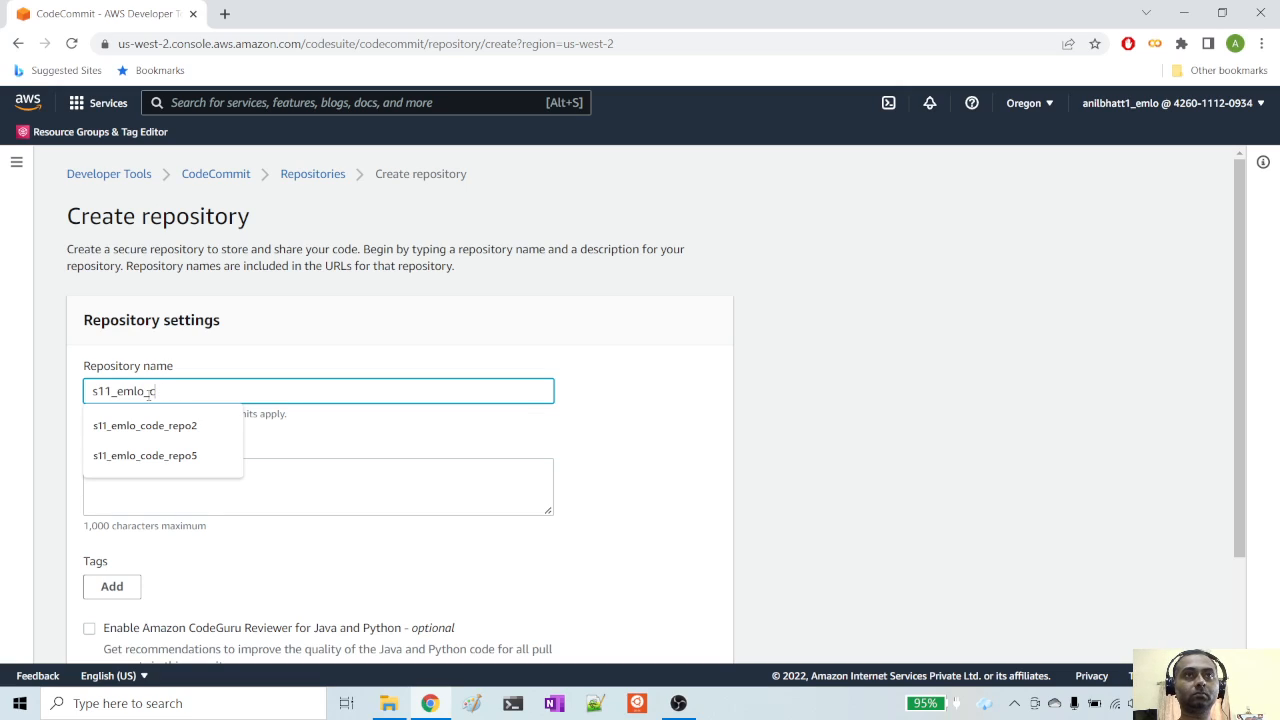
pyautogui.write('autoscal')
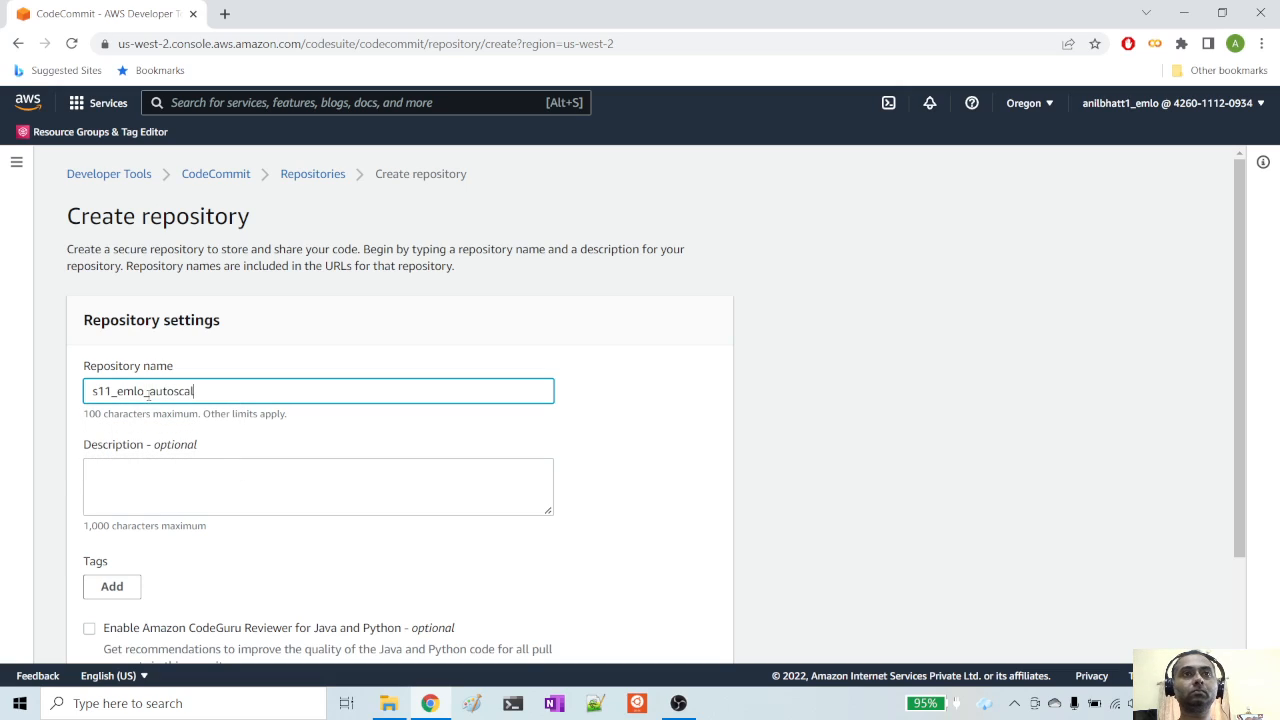
pyautogui.write('e_de')
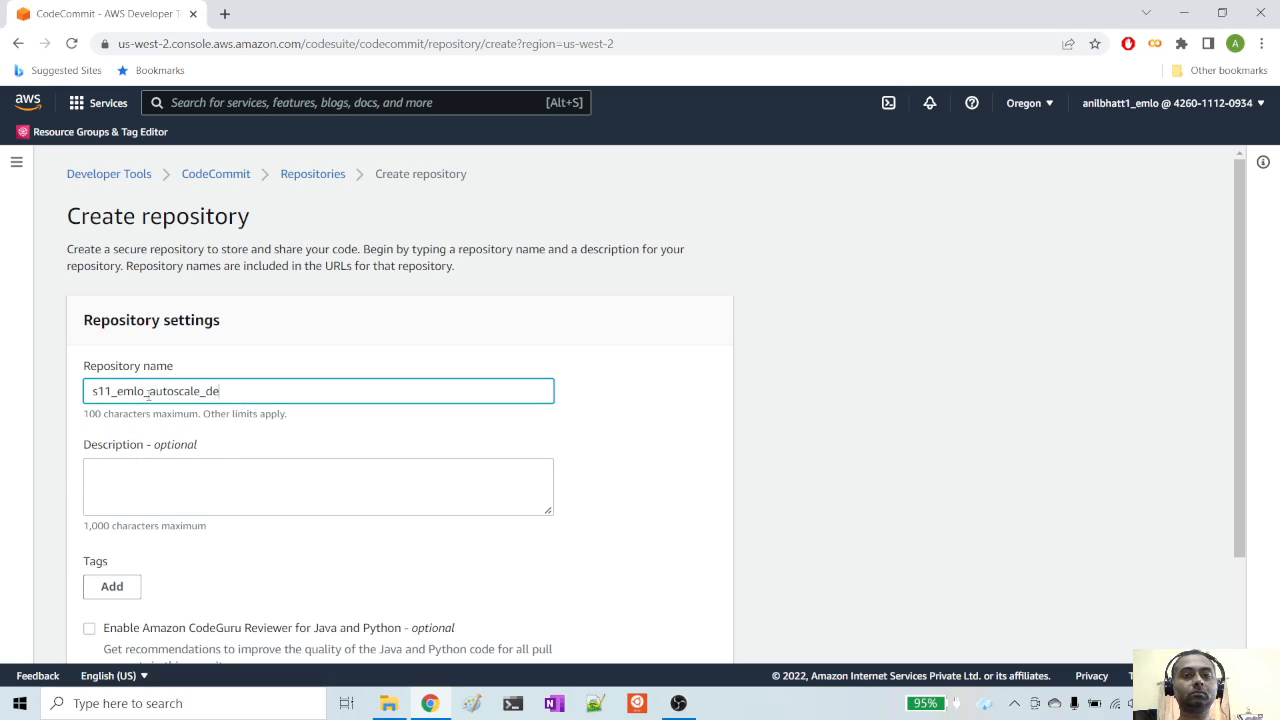
pyautogui.write('mo_repo')
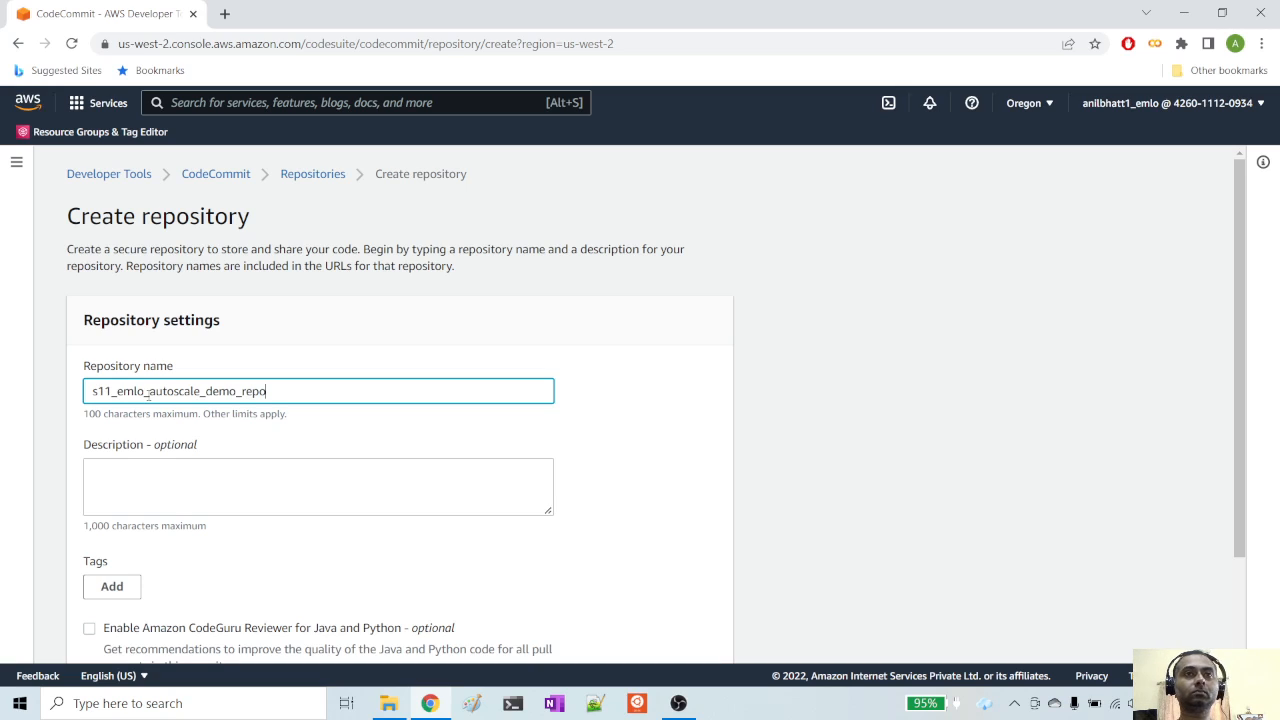
pyautogui.scroll(-2, 130, 472)
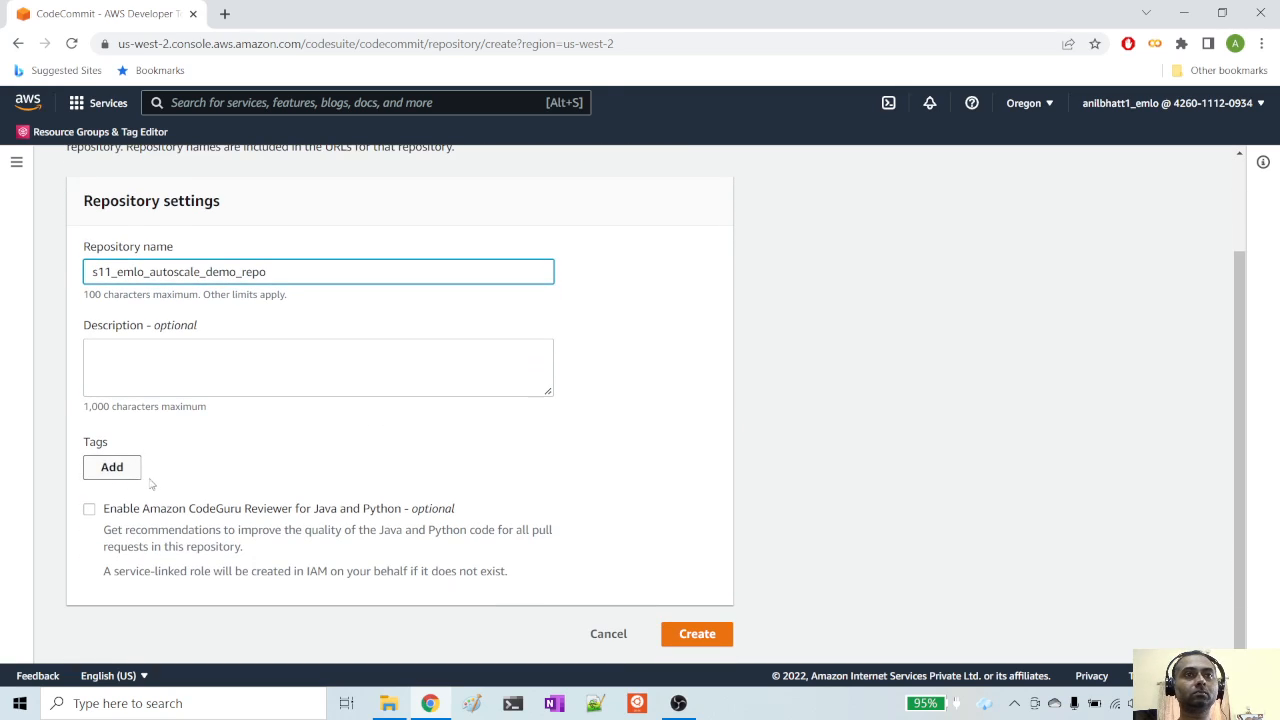
pyautogui.click(697, 634)
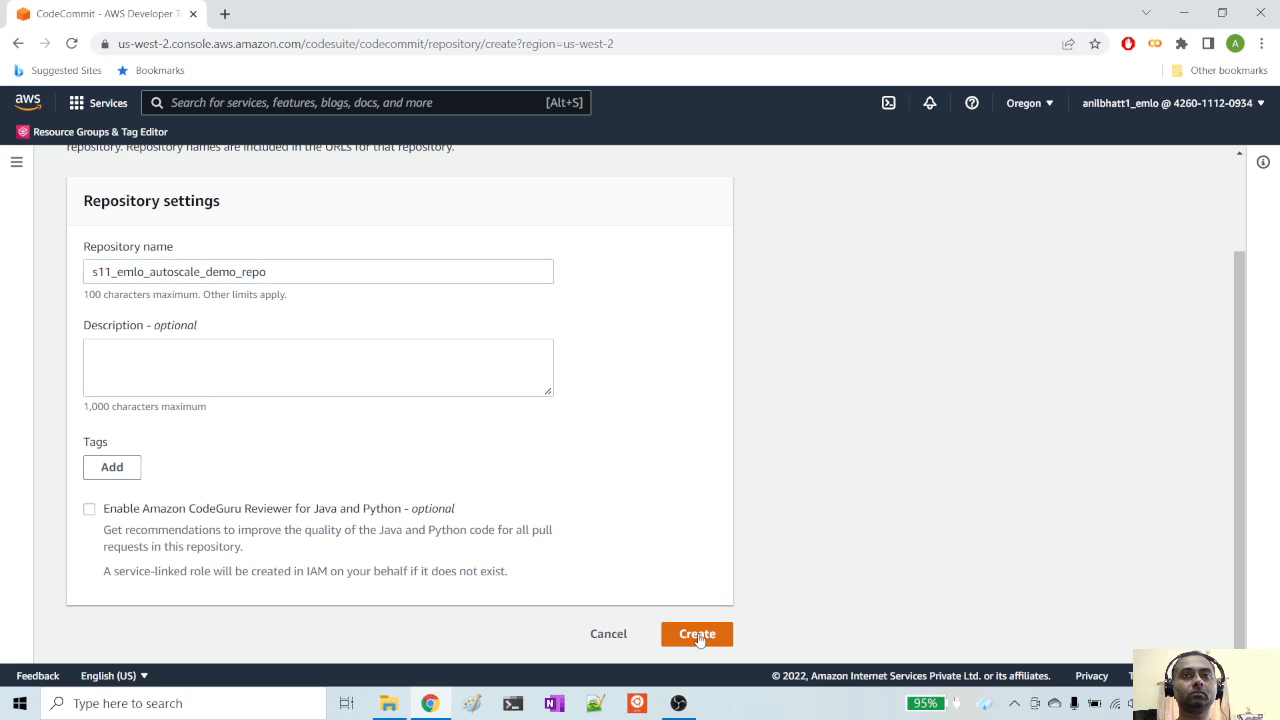
# Step: Copy the repository's HTTPS git clone command and open Git Bash in the s11_aws_ec2_Auto_Scaling folder from File Explorer
pyautogui.scroll(-3, 470, 495)
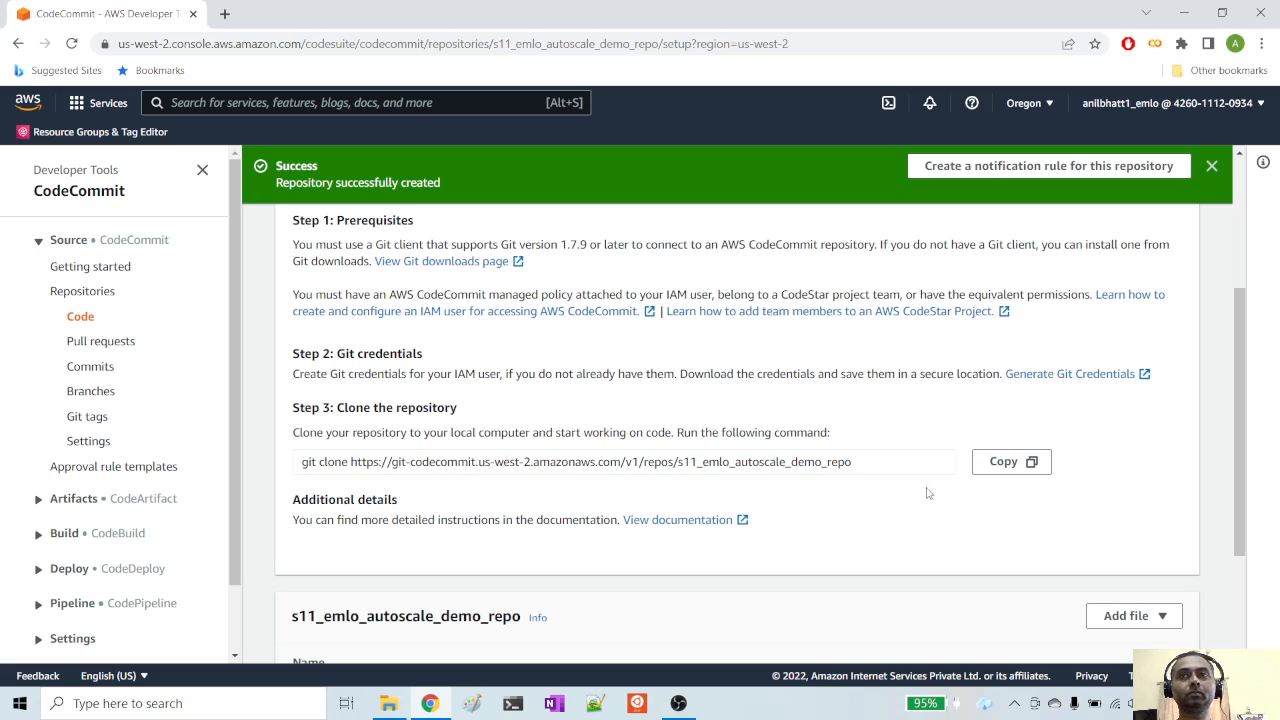
pyautogui.click(1031, 464)
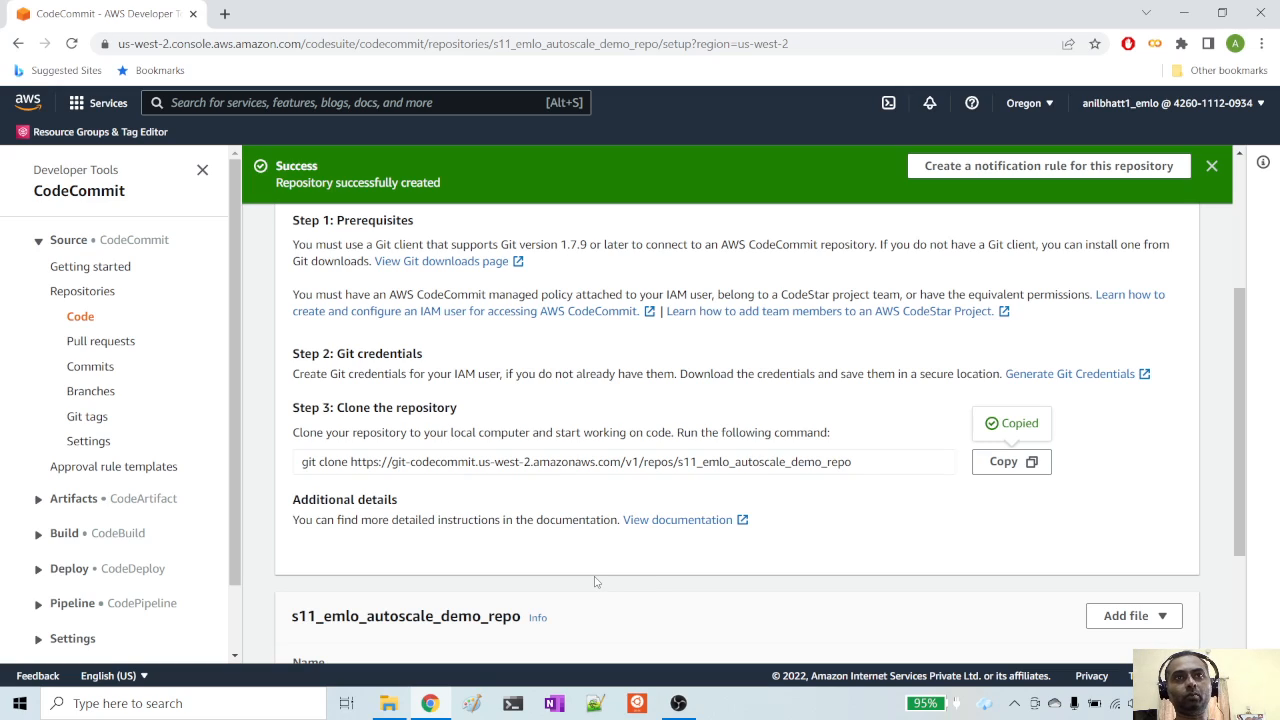
pyautogui.click(390, 703)
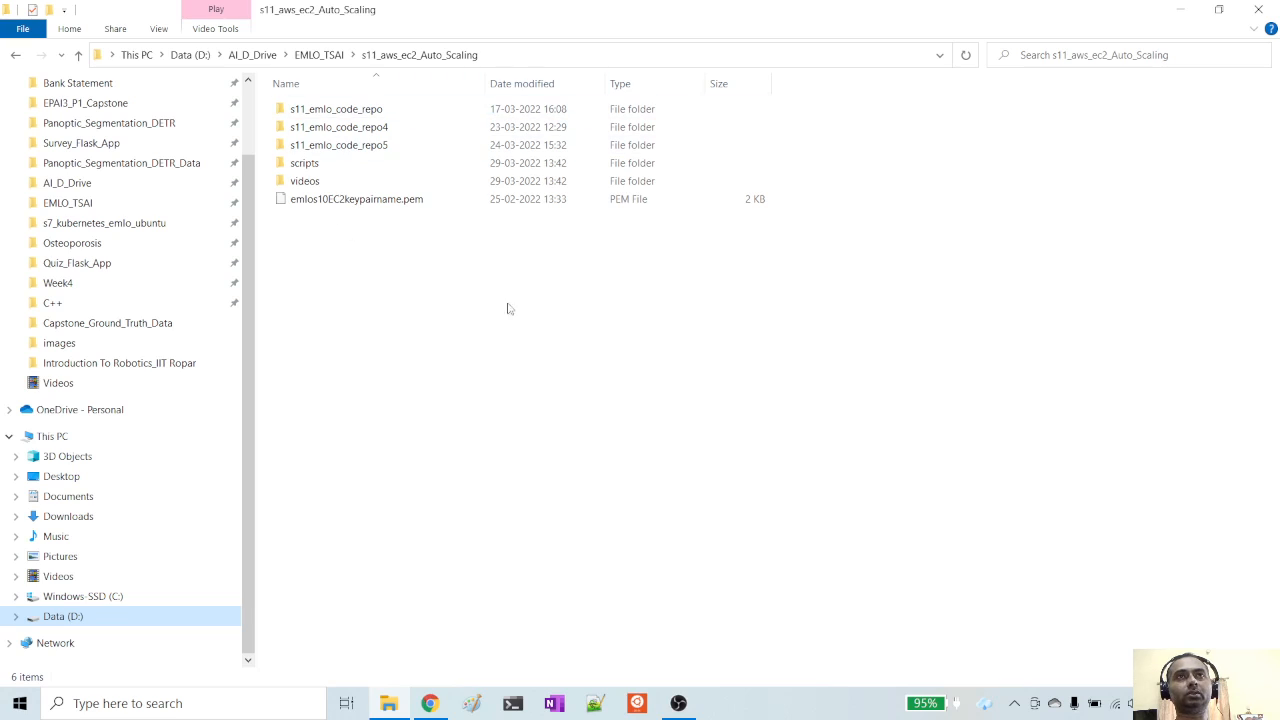
pyautogui.click(436, 703)
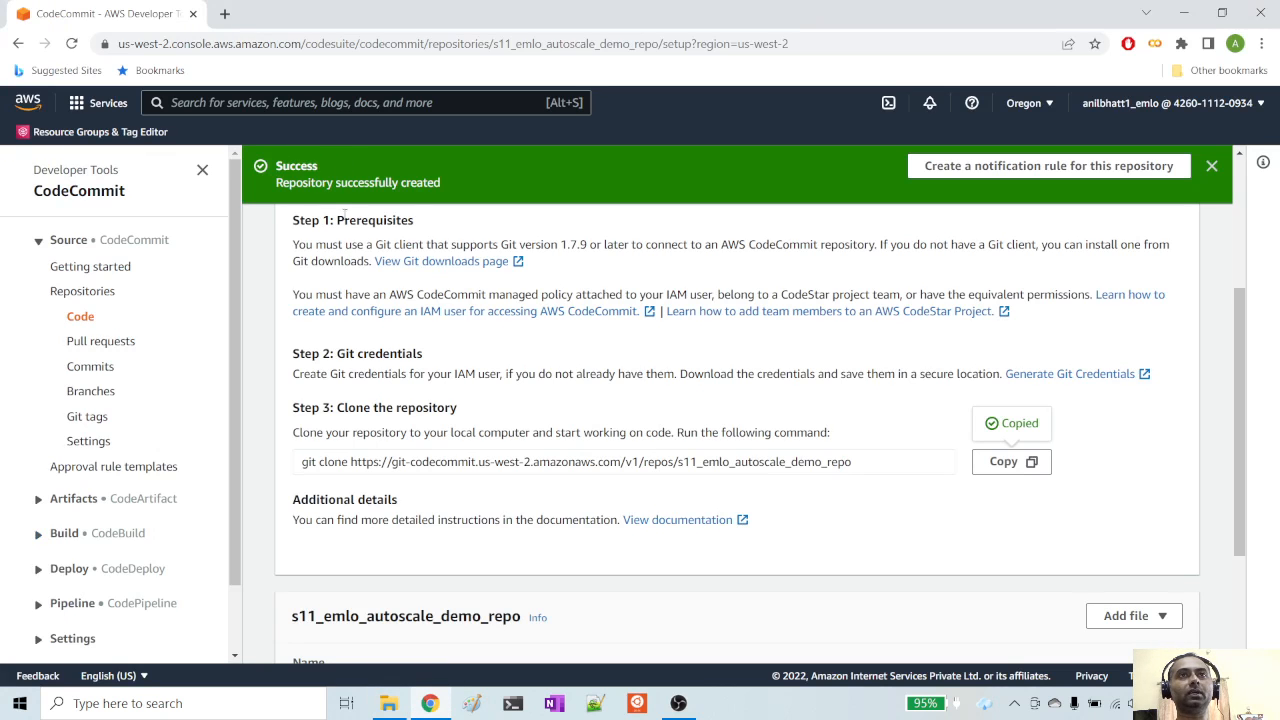
pyautogui.click(389, 703)
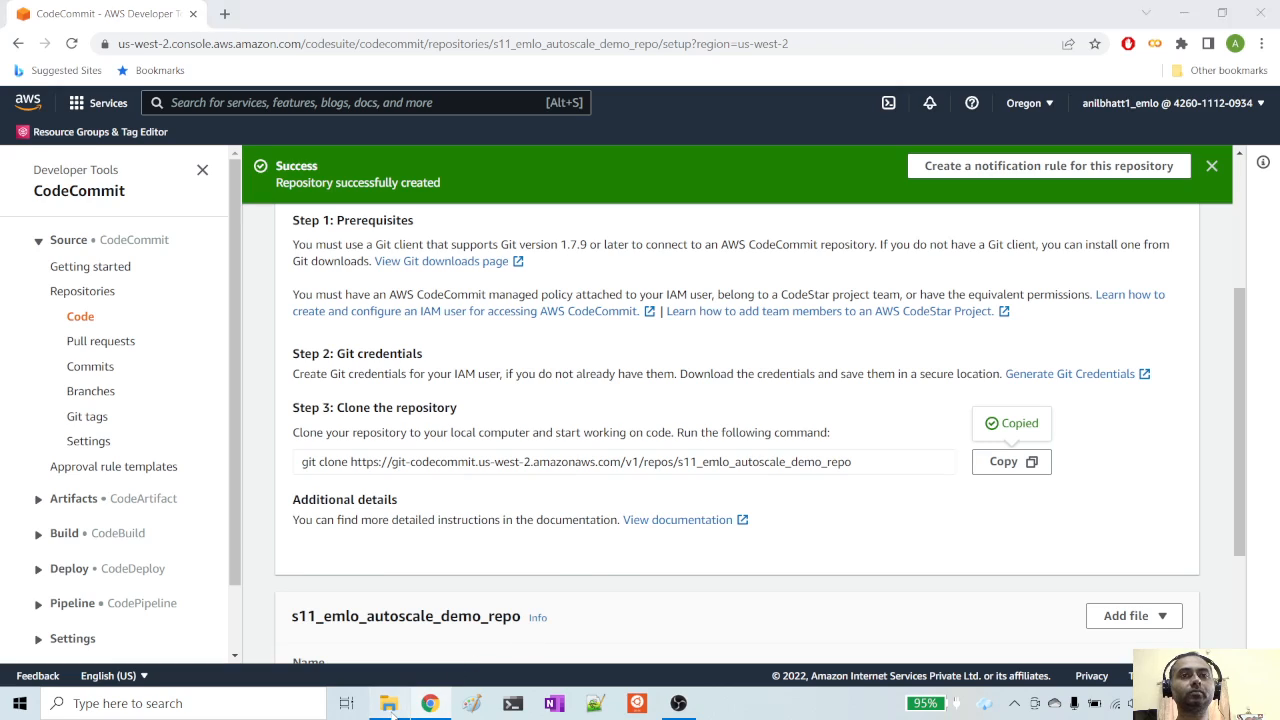
pyautogui.rightClick(391, 346)
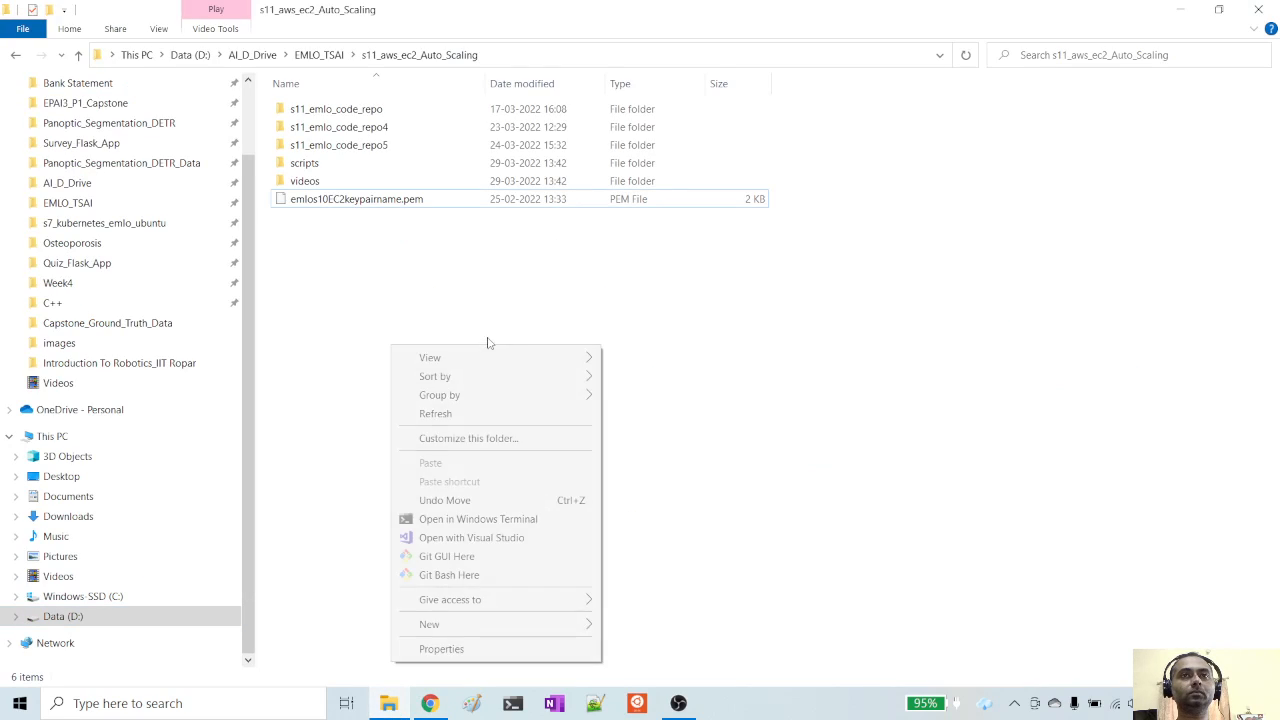
pyautogui.click(449, 575)
pyautogui.click(506, 77)
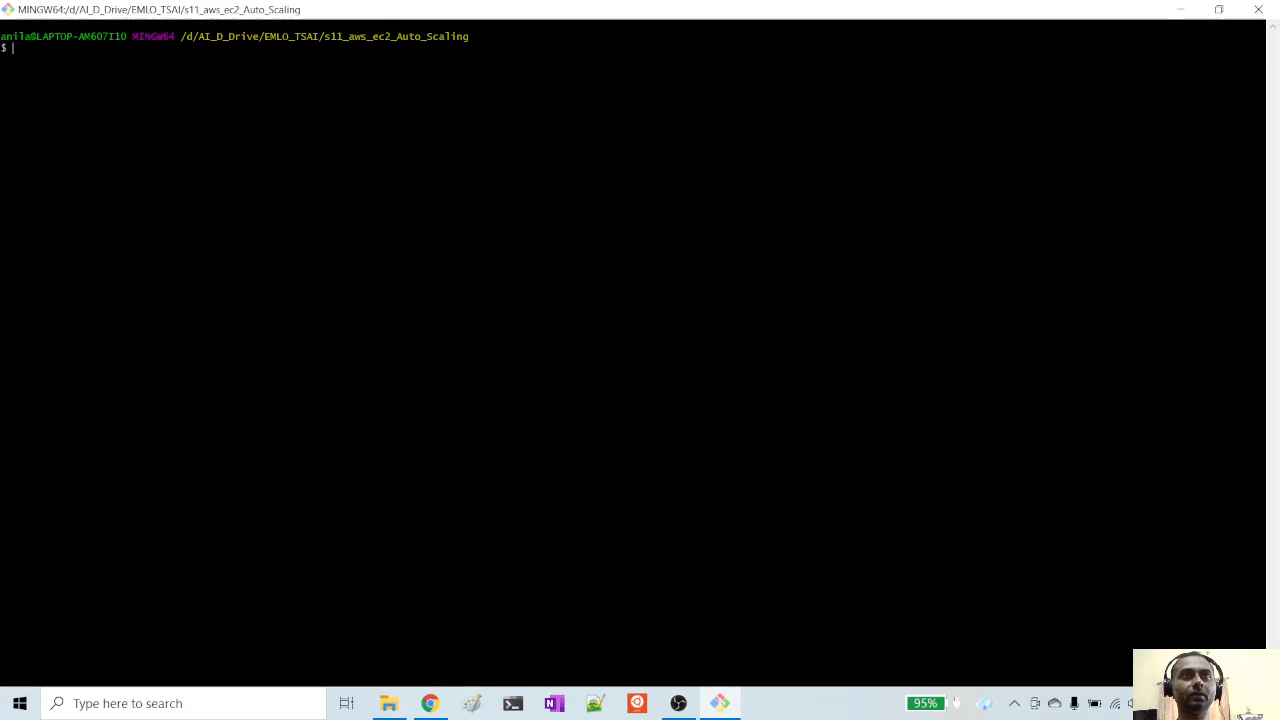
# Step: Run the copied git clone command in Git Bash to clone s11_emlo_autoscale_demo_repo into the folder
pyautogui.rightClick(104, 54)
pyautogui.click(200, 103)
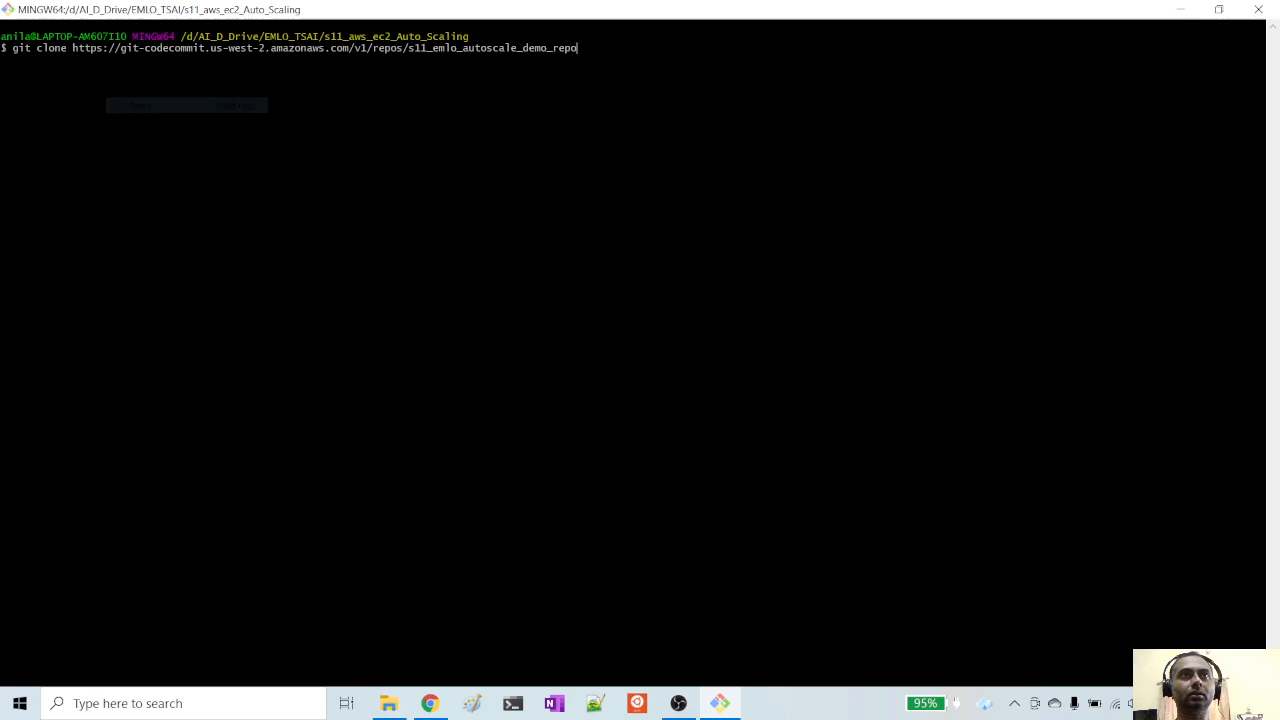
pyautogui.press('Return')
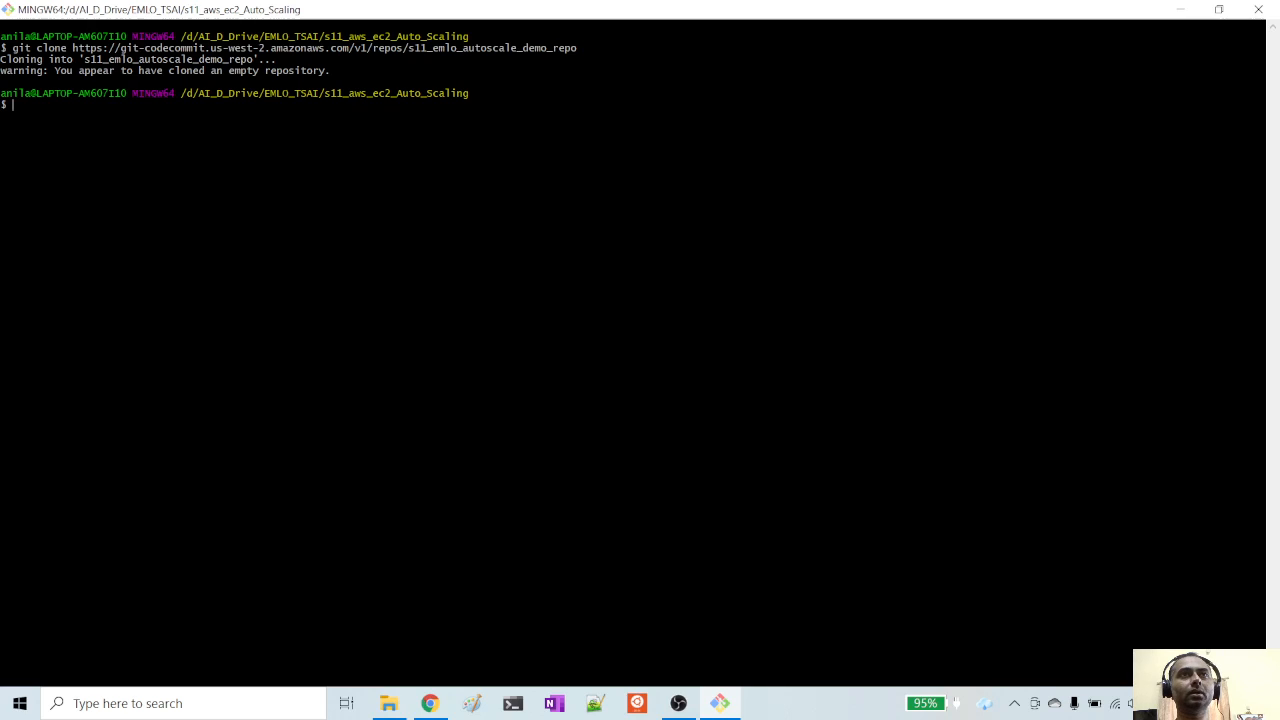
# Step: Switch to Chrome, go back to the repository list and open s11_emlo_autoscale_demo_repo to check it
pyautogui.click(430, 703)
pyautogui.scroll(3, 547, 353)
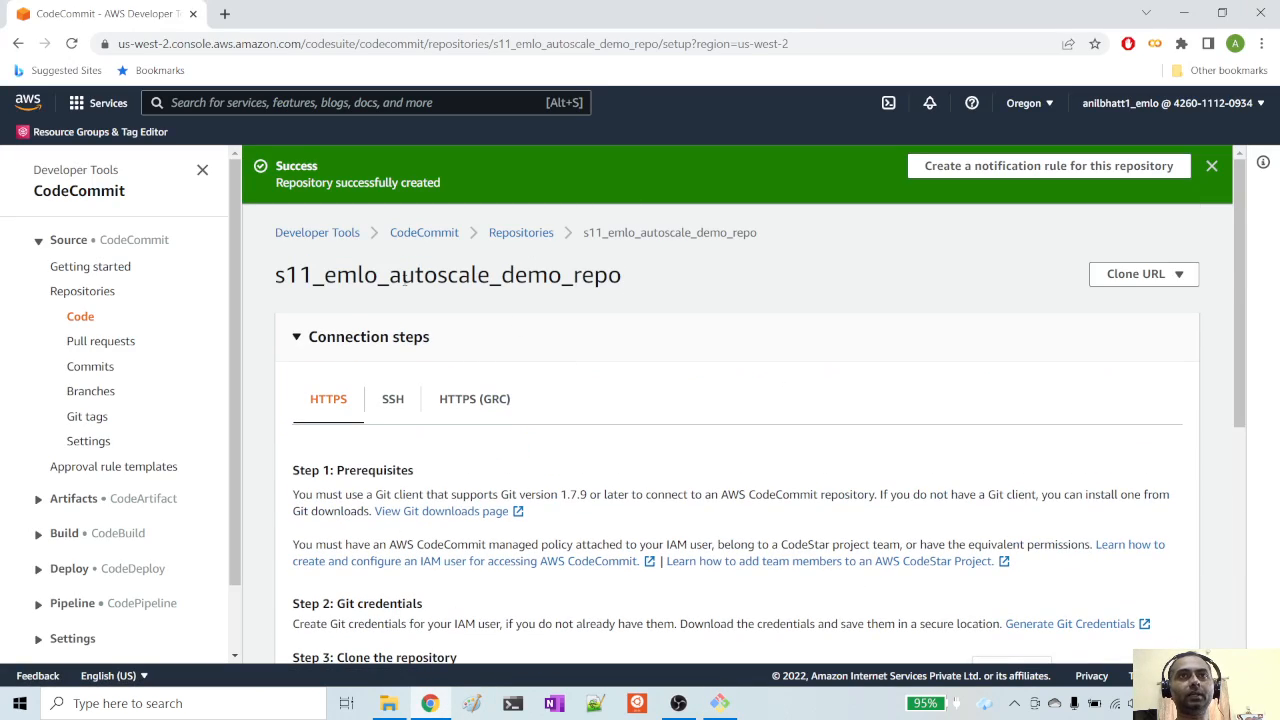
pyautogui.click(521, 232)
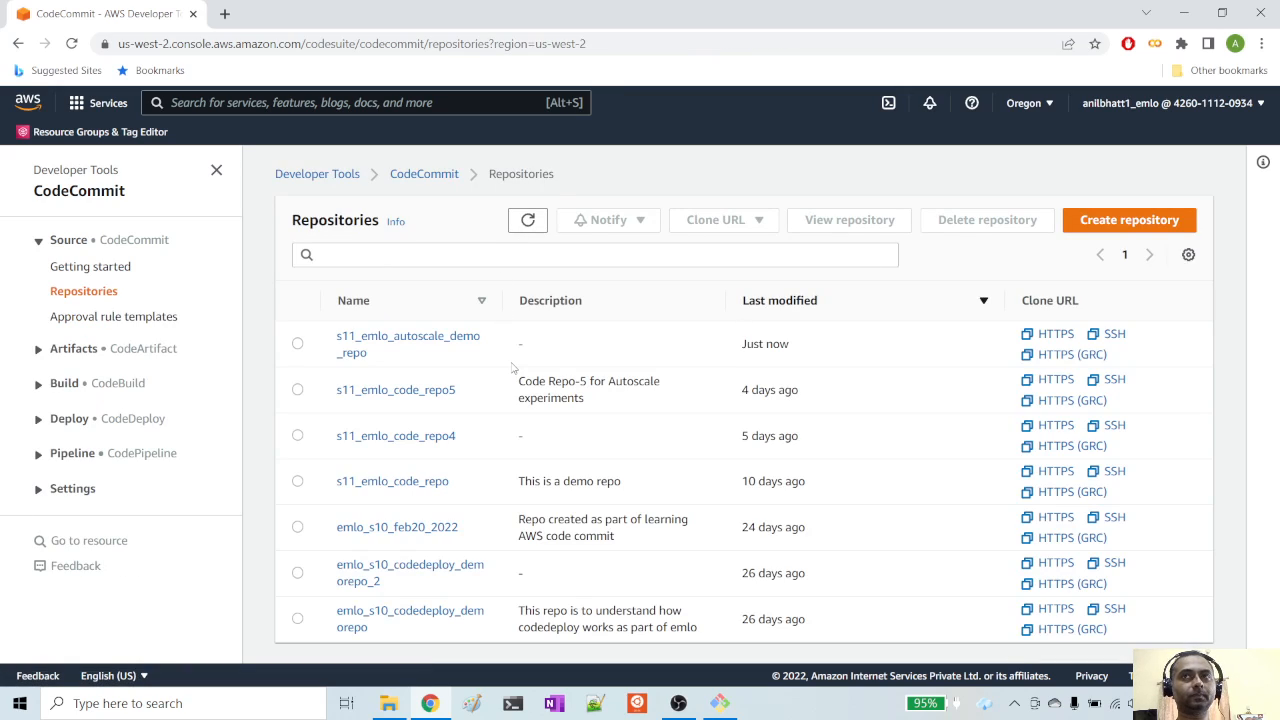
pyautogui.click(419, 348)
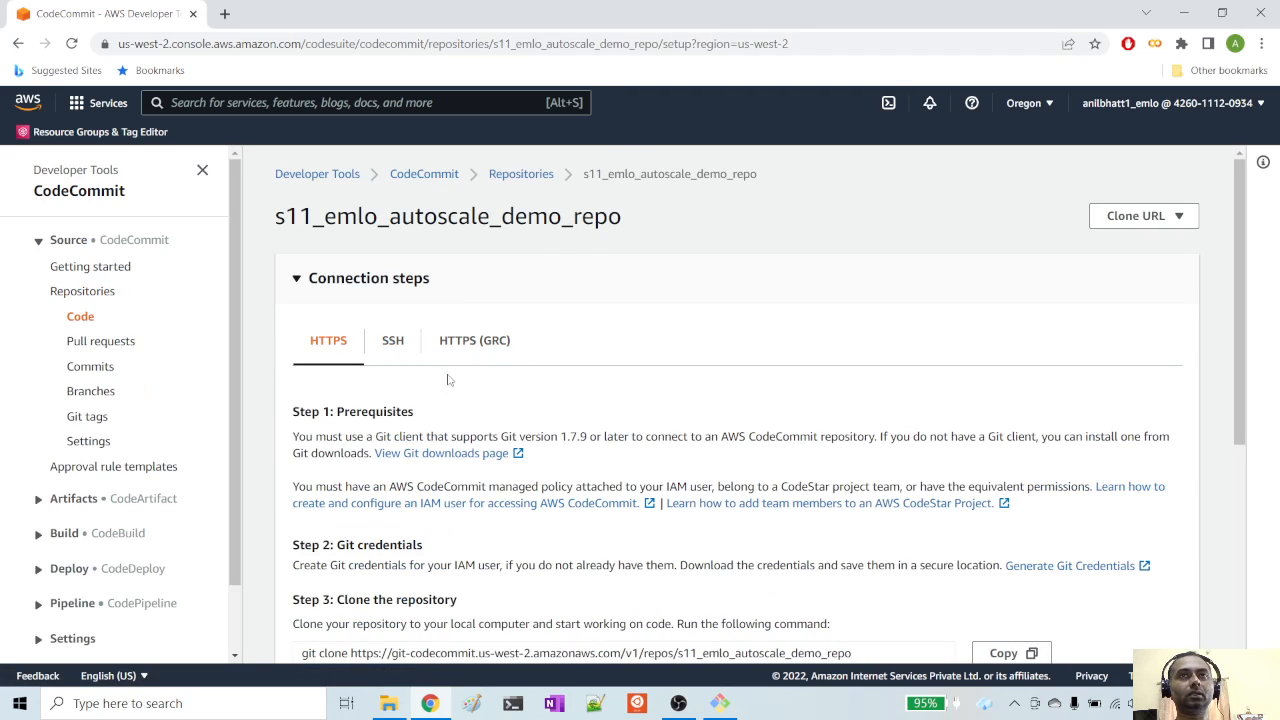
# Step: Select the npx express-generator command in the Notepad++ notes and switch to the s11_aws_ec2_Auto_Scaling folder in File Explorer
pyautogui.click(597, 705)
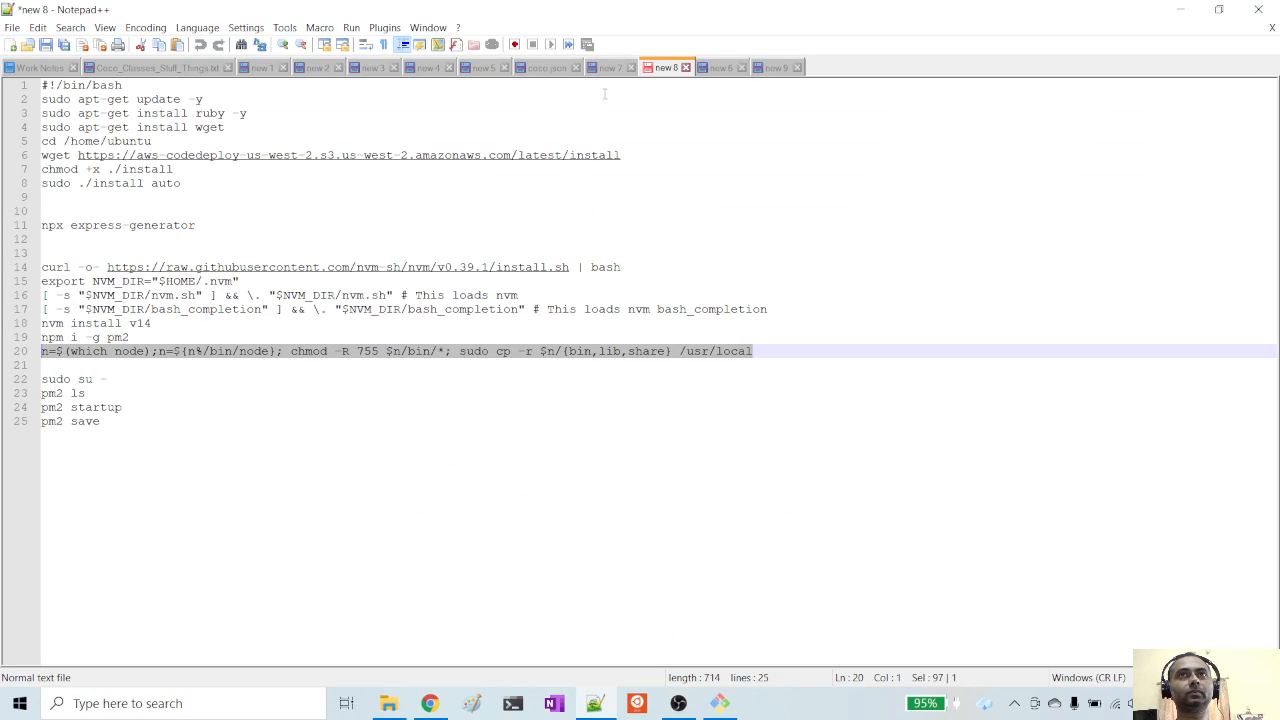
pyautogui.moveTo(228, 231); pyautogui.dragTo(40, 225)
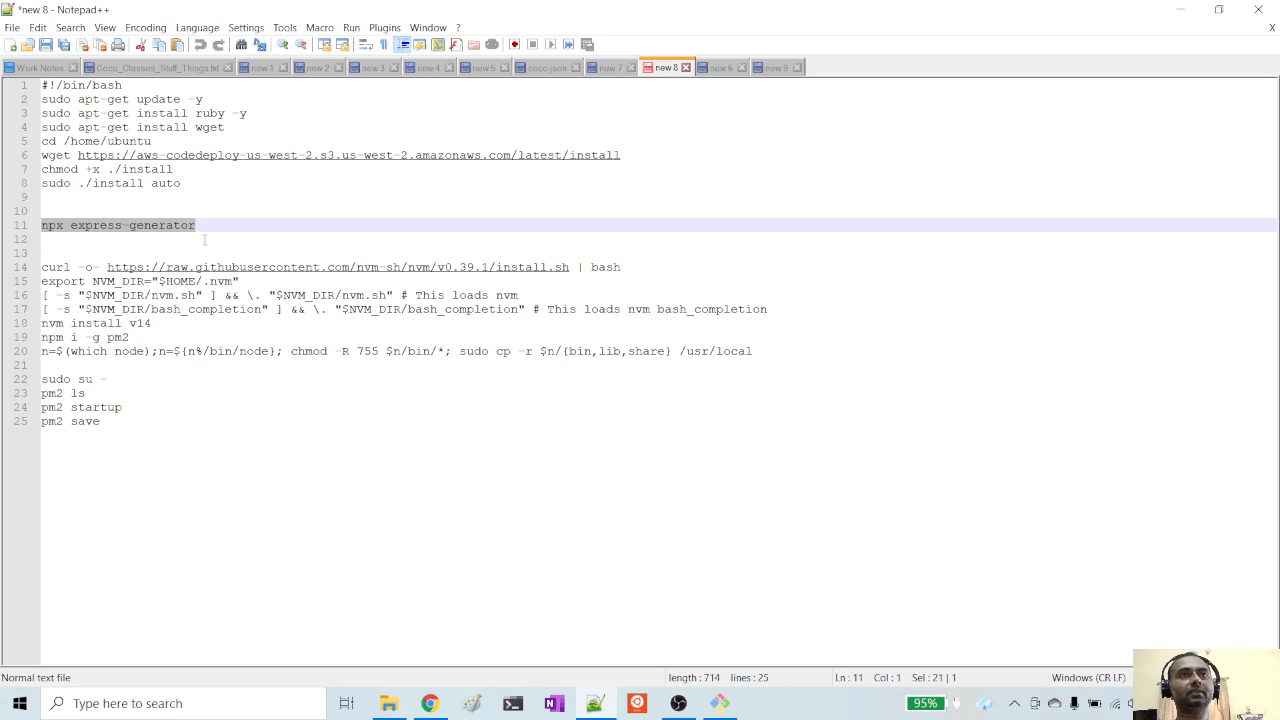
pyautogui.hotkey('alt', 'Tab')
pyautogui.hotkey('alt', 'Tab')
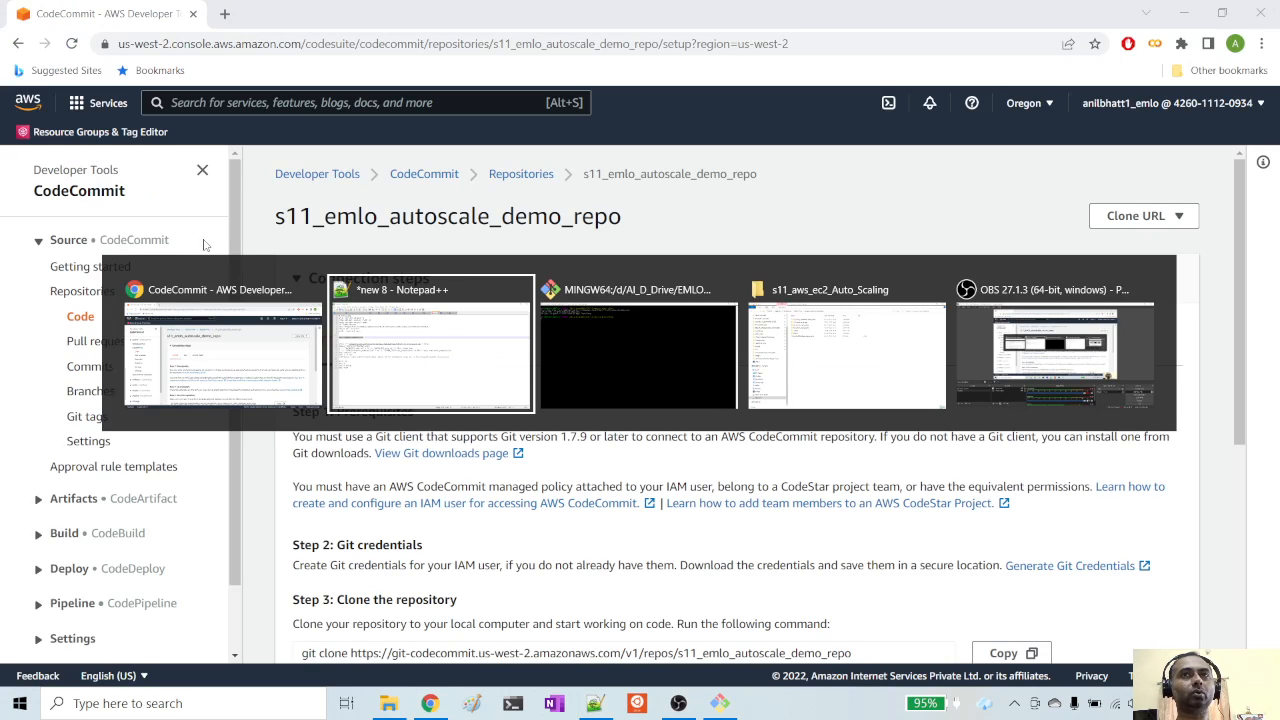
pyautogui.hotkey('alt', 'Tab')
pyautogui.hotkey('alt', 'Tab')
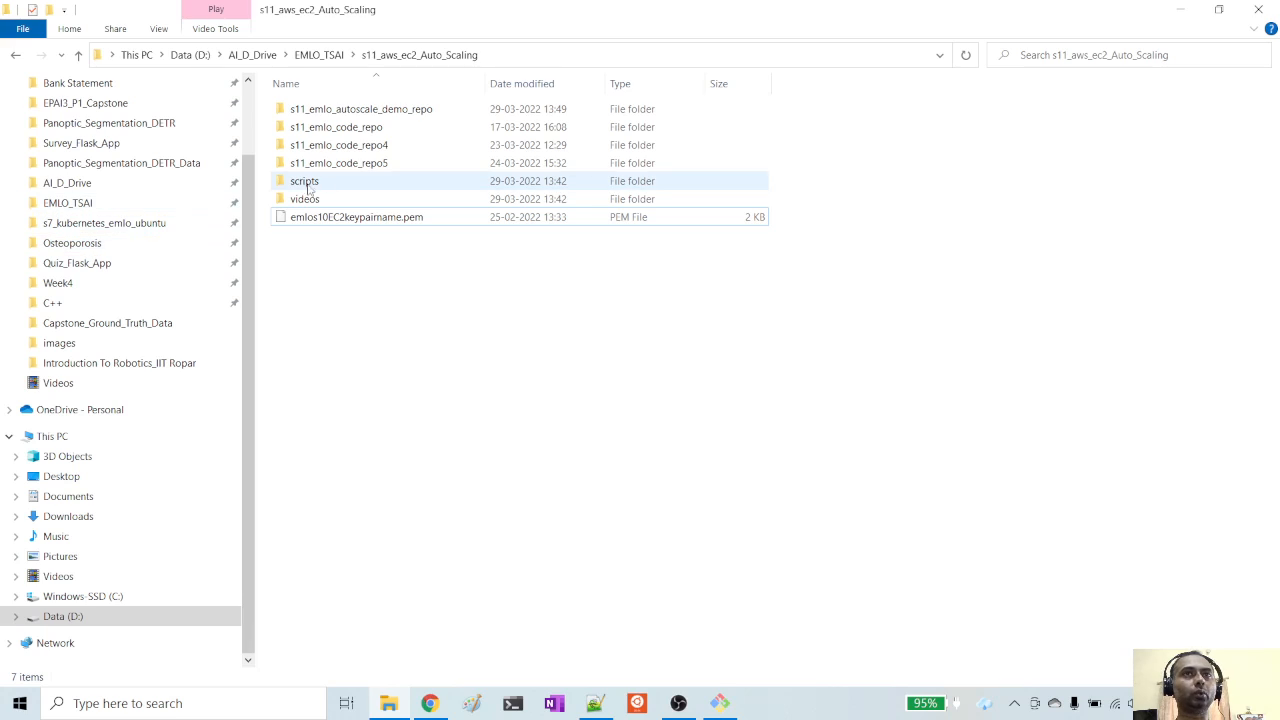
# Step: Open the s11_emlo_code_repo5 folder and select all its items from bin to package.json, leaving out .git
pyautogui.doubleClick(350, 163)
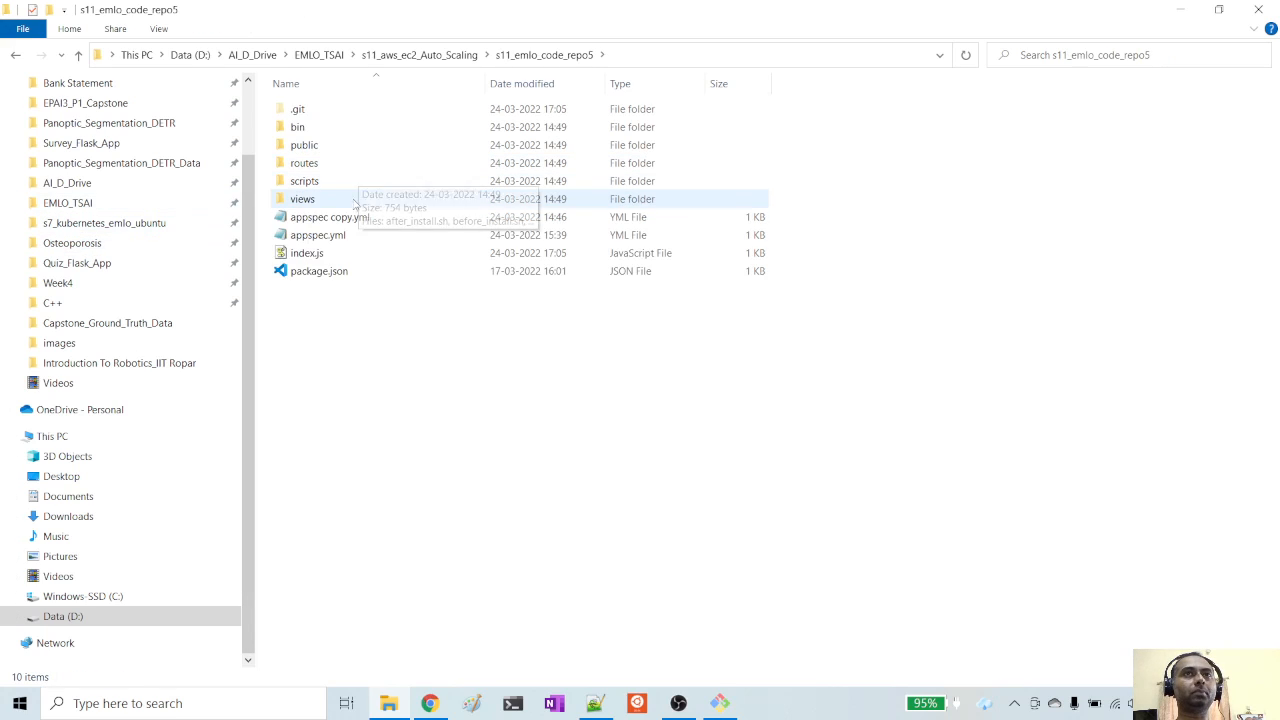
pyautogui.click(298, 127)
pyautogui.hotkey('shift', 'Down')
pyautogui.hotkey('shift', 'Down')
pyautogui.hotkey('shift', 'Down')
pyautogui.hotkey('shift', 'Down')
pyautogui.hotkey('shift', 'Down')
pyautogui.hotkey('shift', 'Down')
pyautogui.hotkey('shift', 'Down')
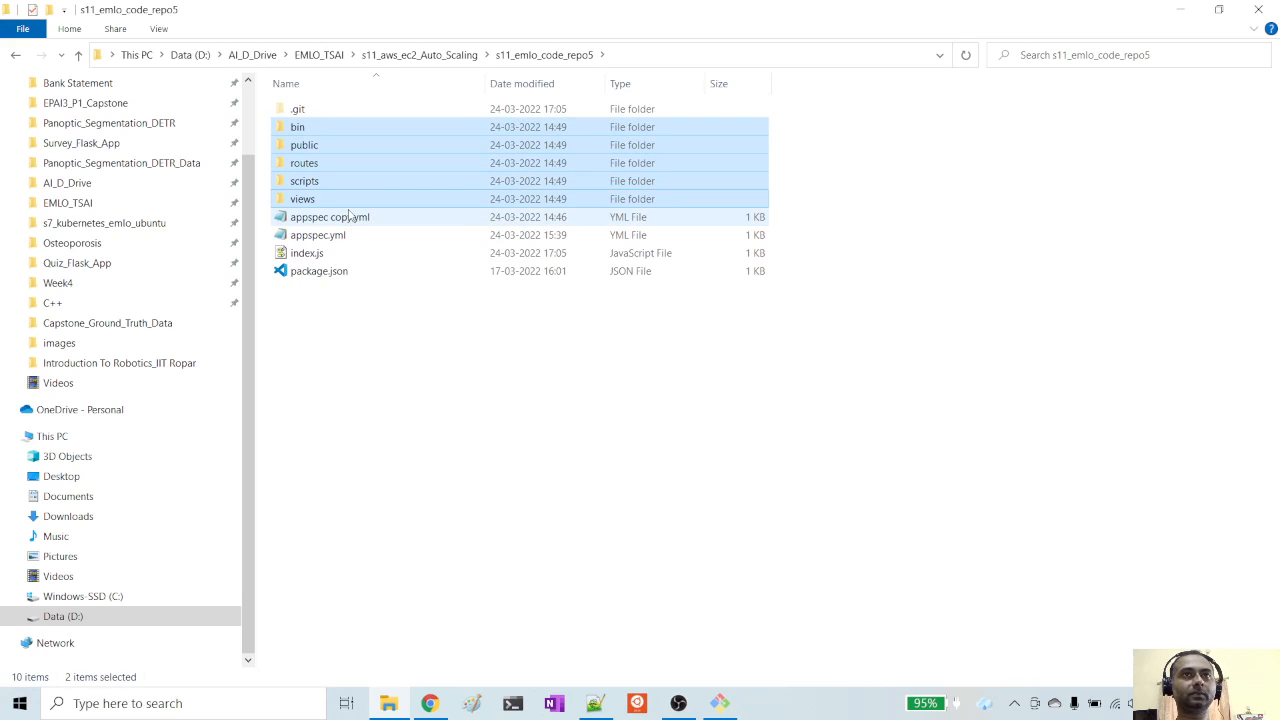
pyautogui.hotkey('shift', 'Down')
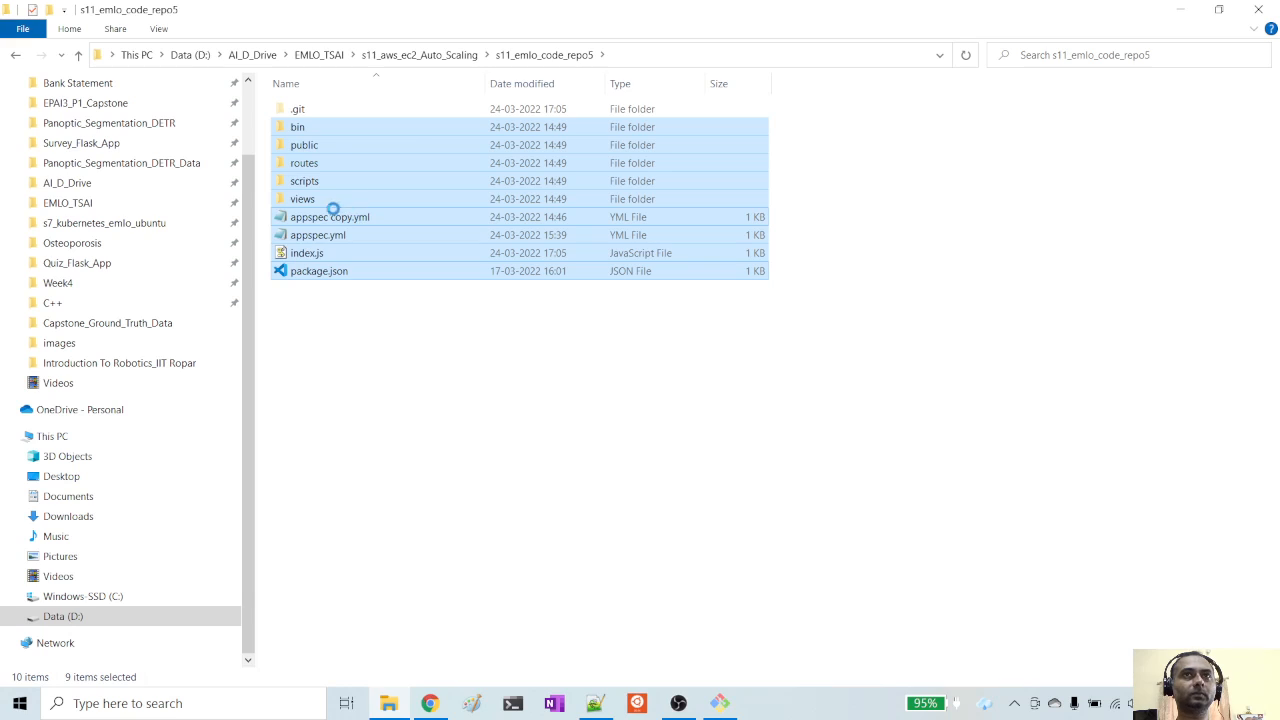
# Step: Copy the selected project items from s11_emlo_code_repo5 into the s11_emlo_autoscale_demo_repo folder
pyautogui.click(430, 55)
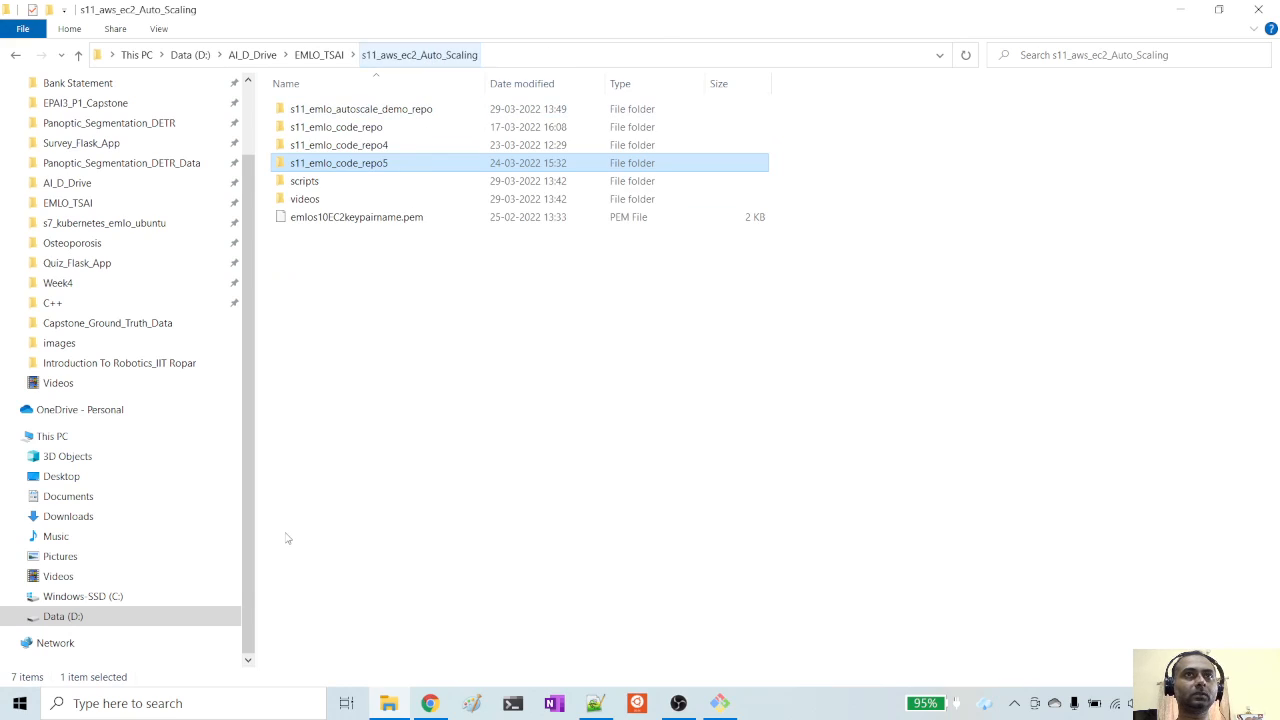
pyautogui.click(381, 112)
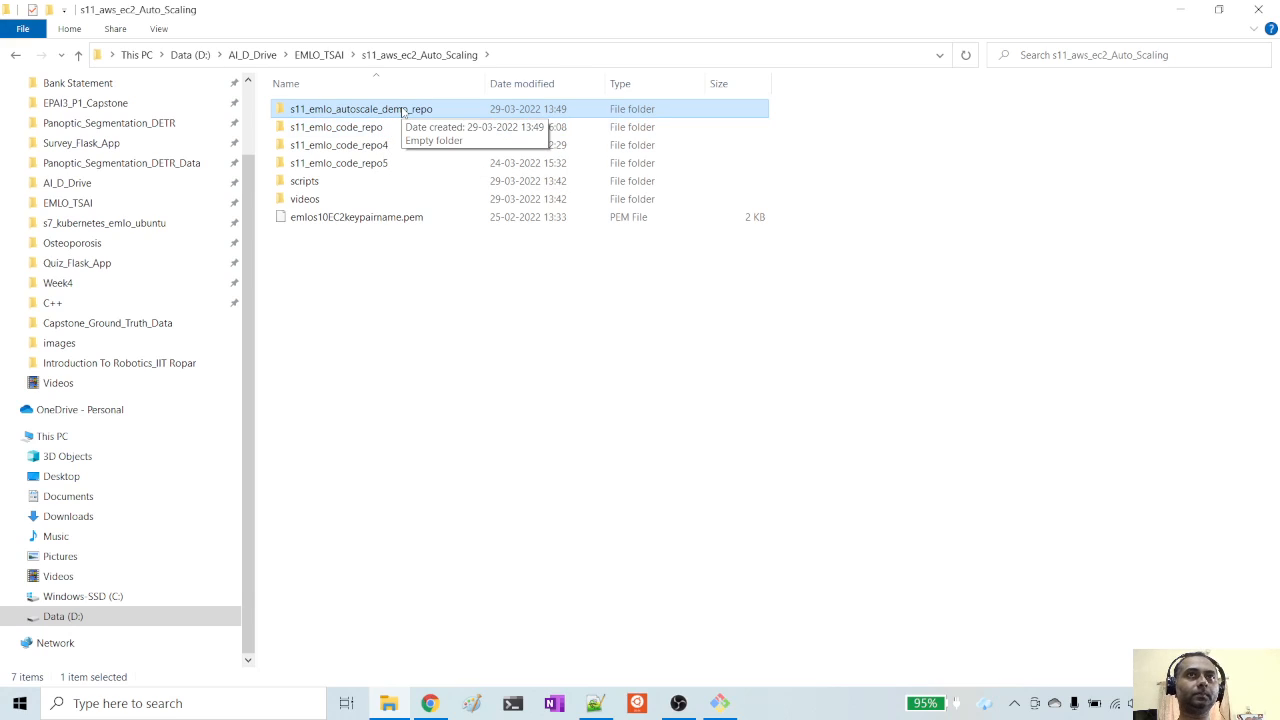
pyautogui.click(720, 703)
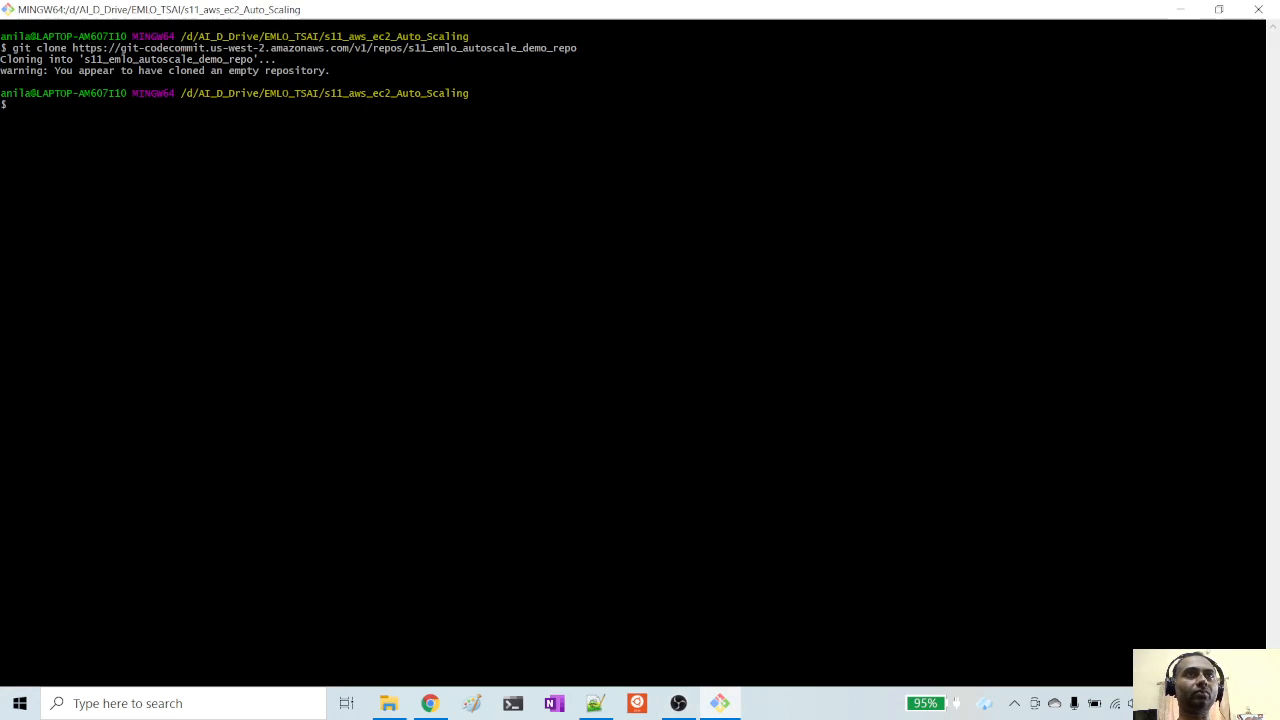
pyautogui.hotkey('alt', 'Tab')
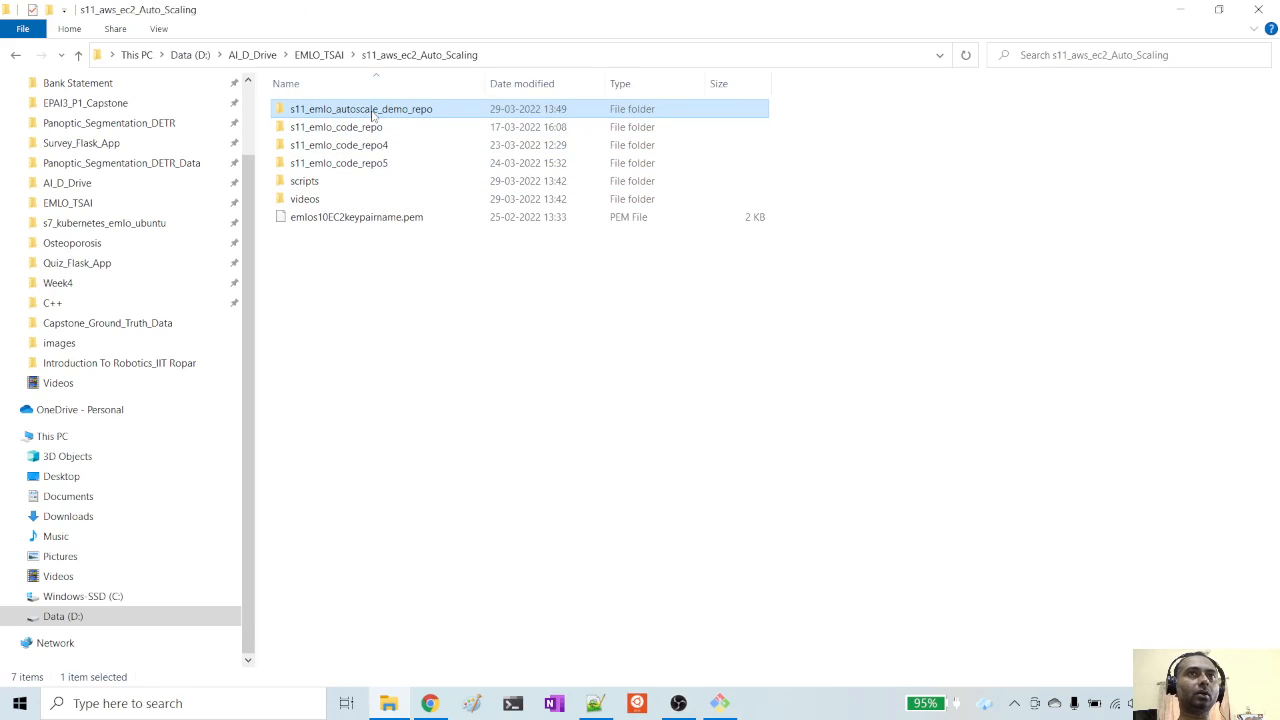
pyautogui.doubleClick(372, 112)
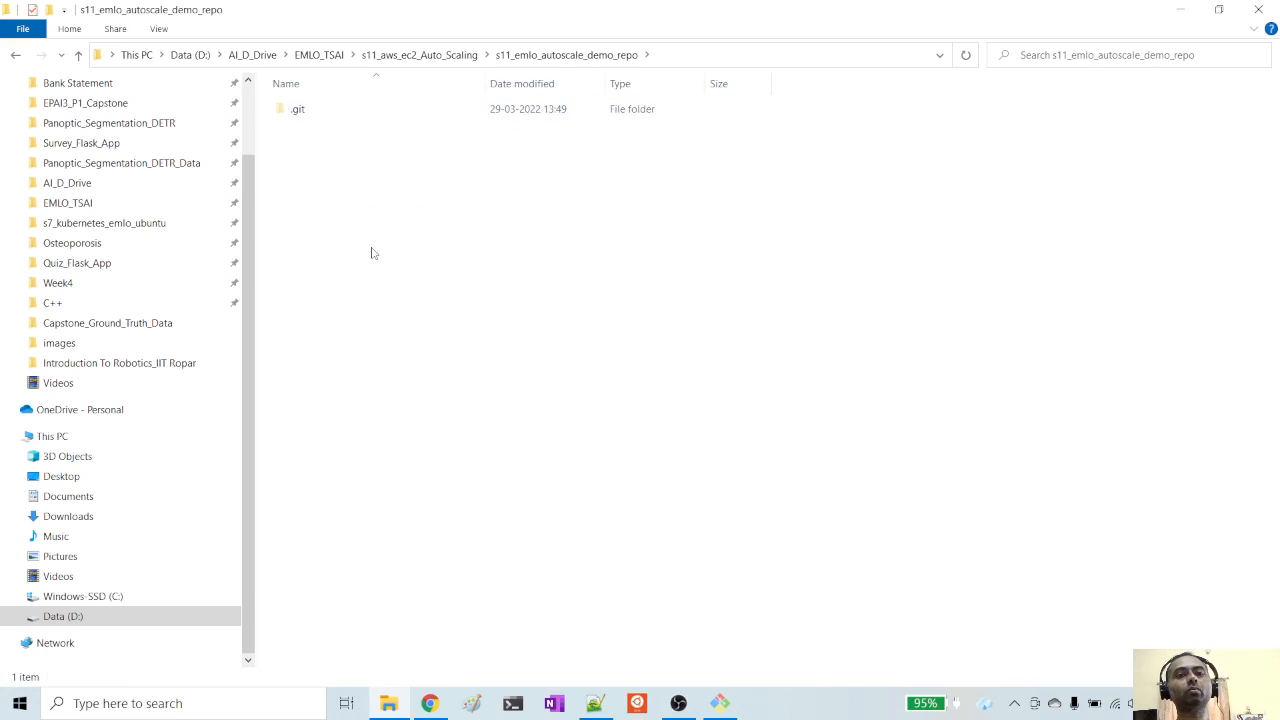
pyautogui.hotkey('ctrl', 'v')
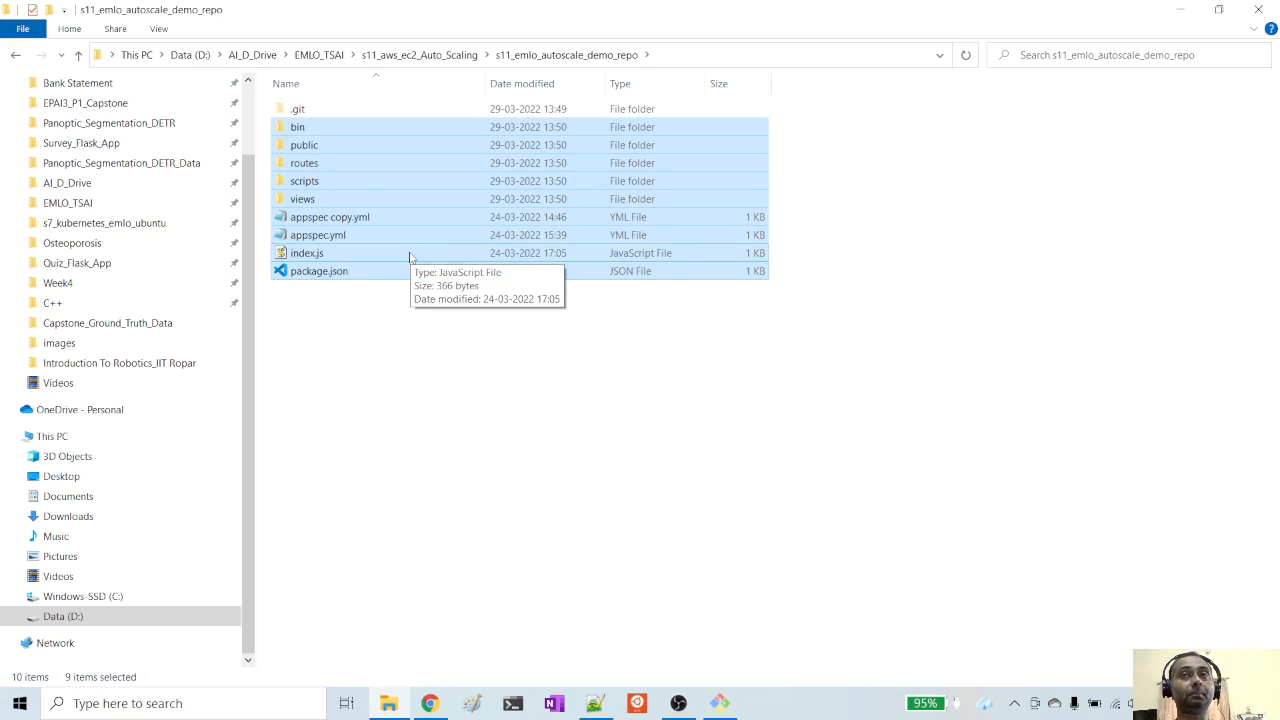
# Step: Permanently delete appspec copy.yml from the s11_emlo_autoscale_demo_repo folder
pyautogui.hotkey('alt', 'Tab')
pyautogui.hotkey('alt', 'Tab')
pyautogui.hotkey('alt', 'Tab')
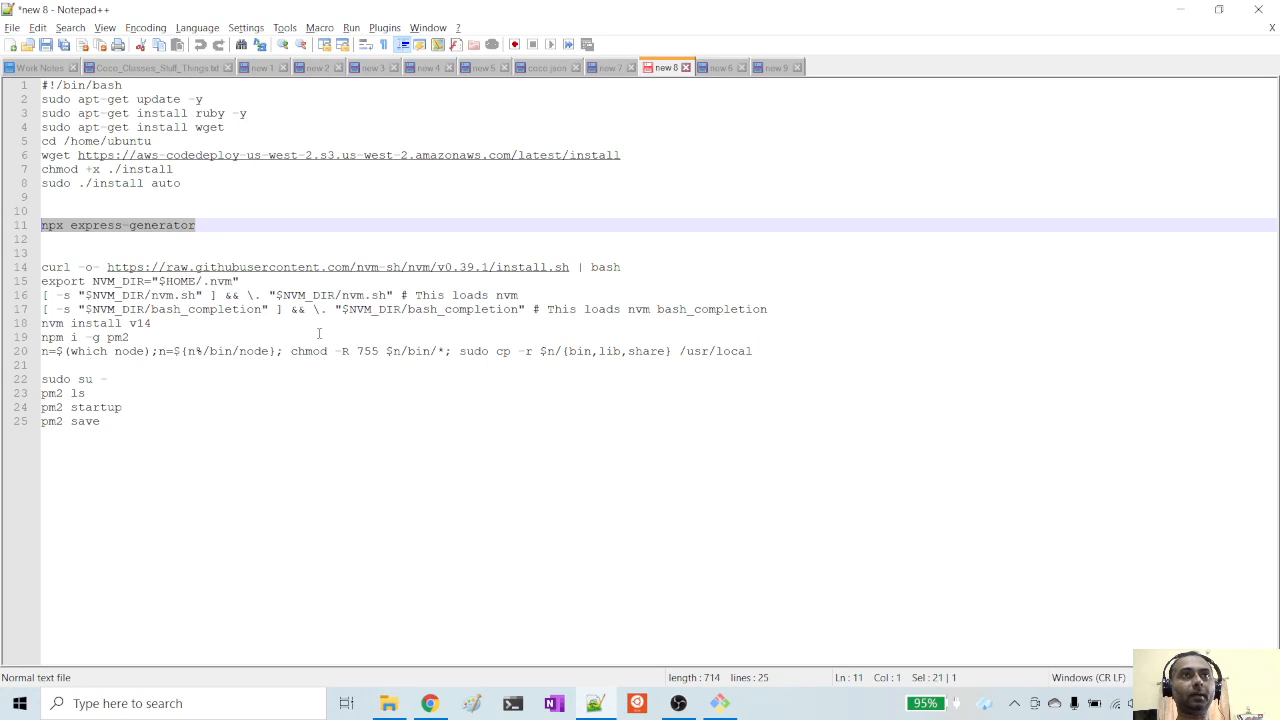
pyautogui.hotkey('alt', 'Tab')
pyautogui.click(369, 397)
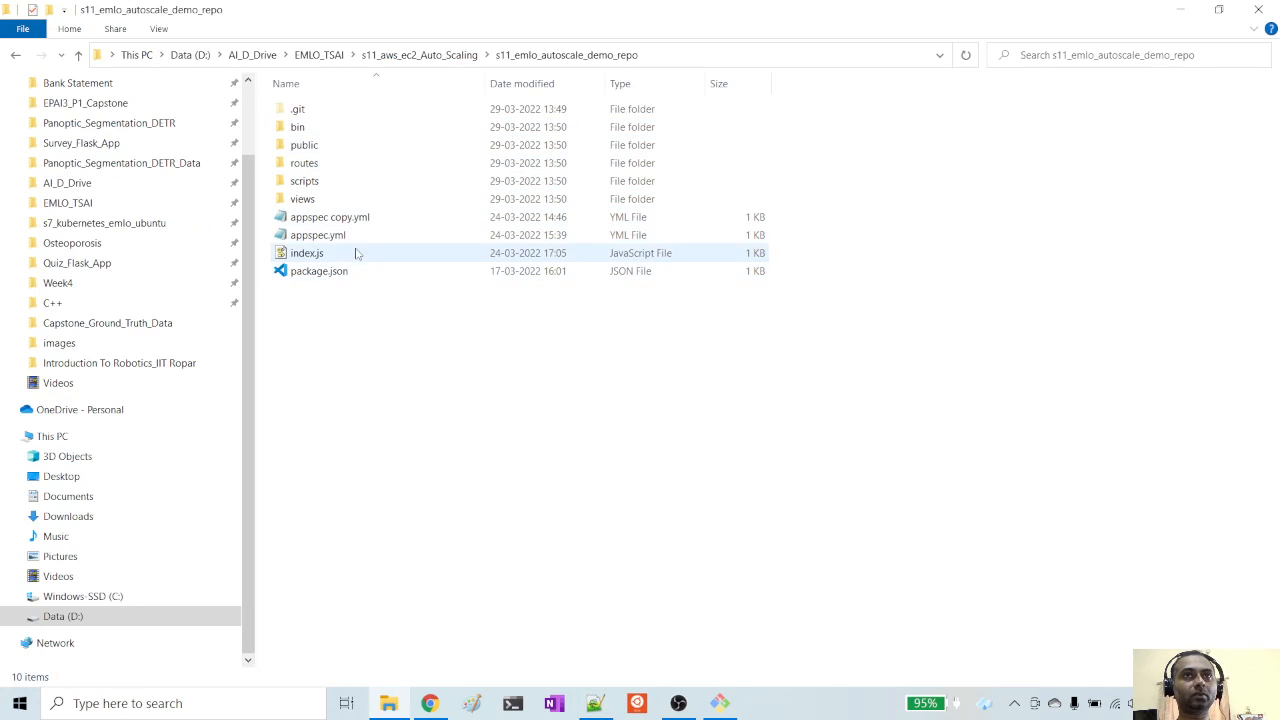
pyautogui.click(357, 220)
pyautogui.hotkey('shift', 'Delete')
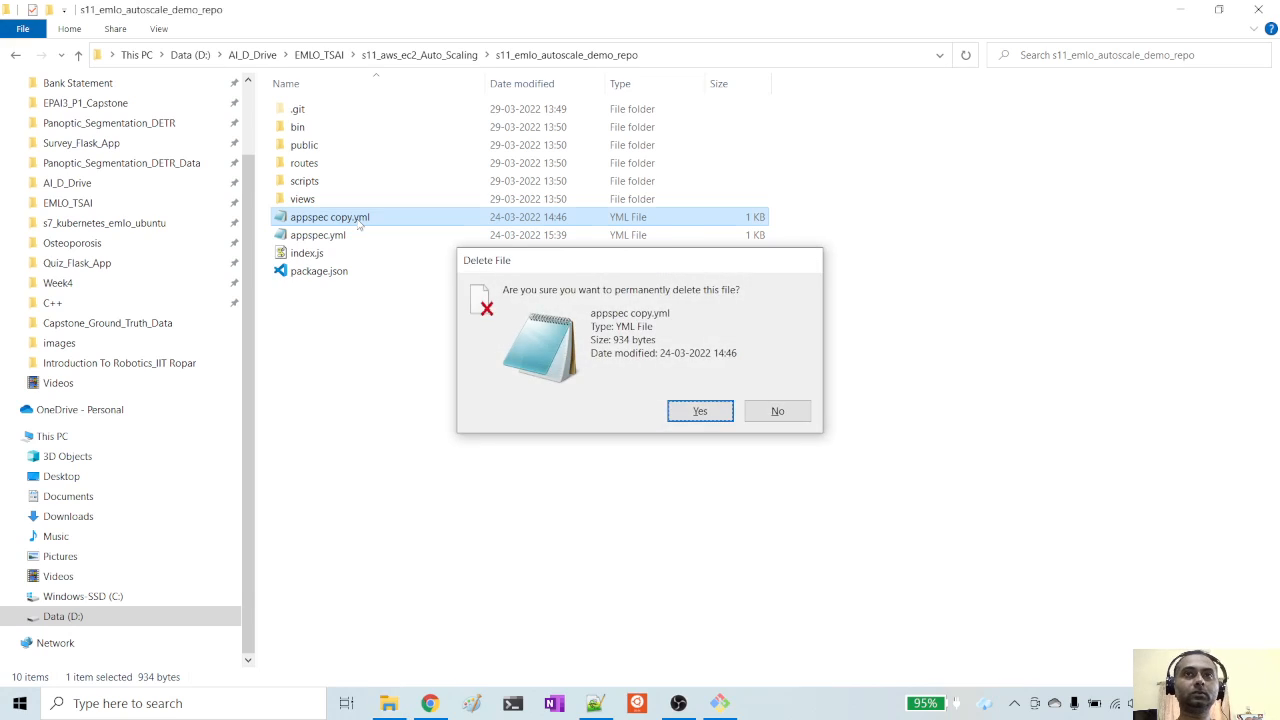
pyautogui.press('Return')
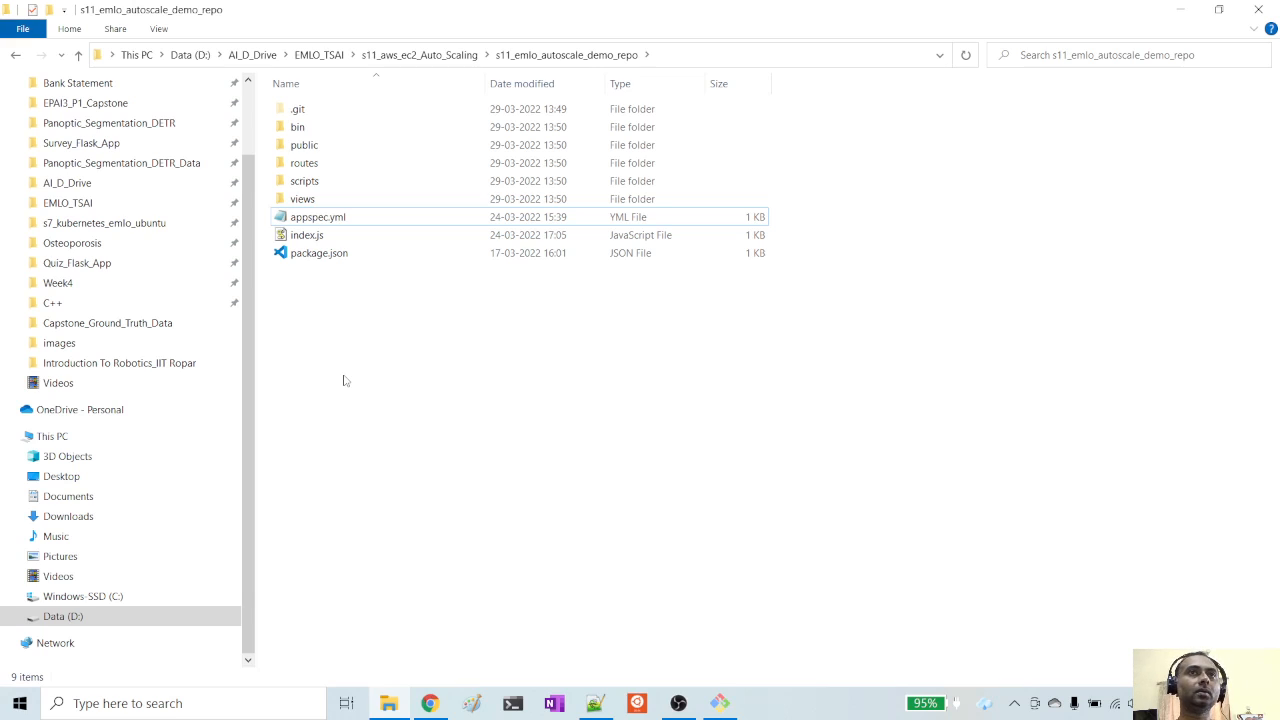
# Step: Open the repository's scripts folder, view after_install.sh in Notepad++, close it and return to File Explorer
pyautogui.doubleClick(315, 184)
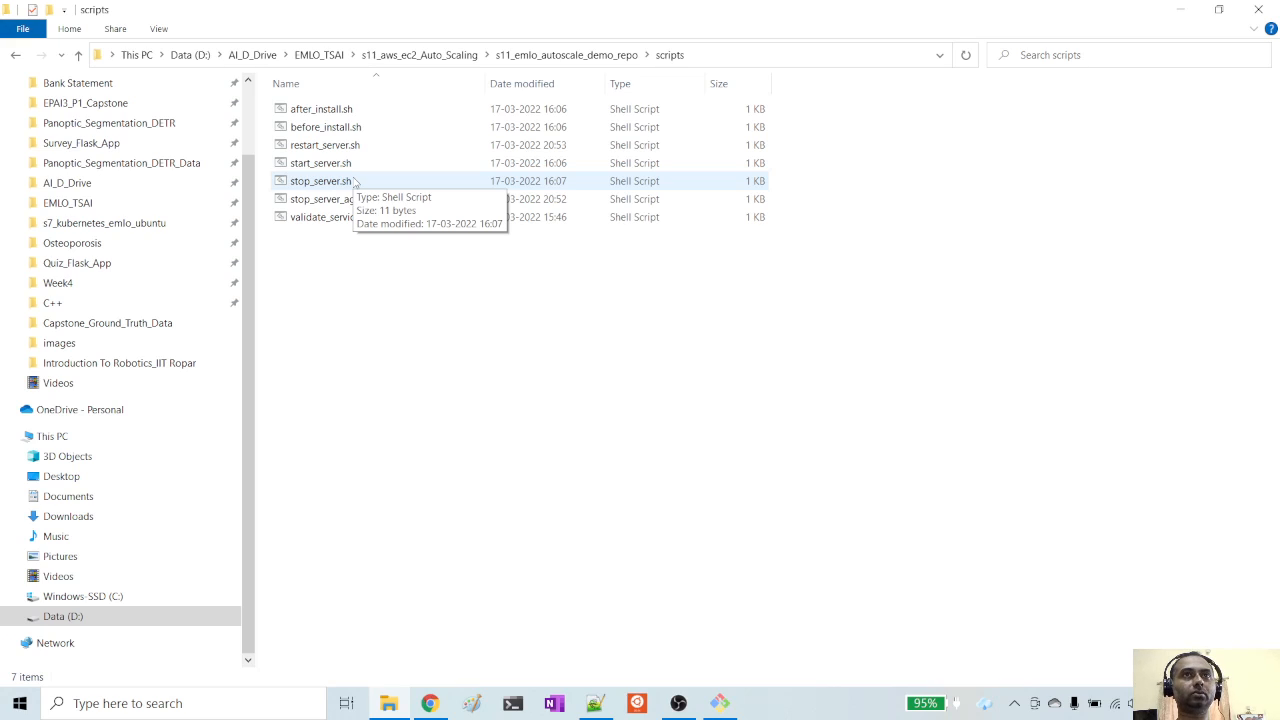
pyautogui.click(349, 117)
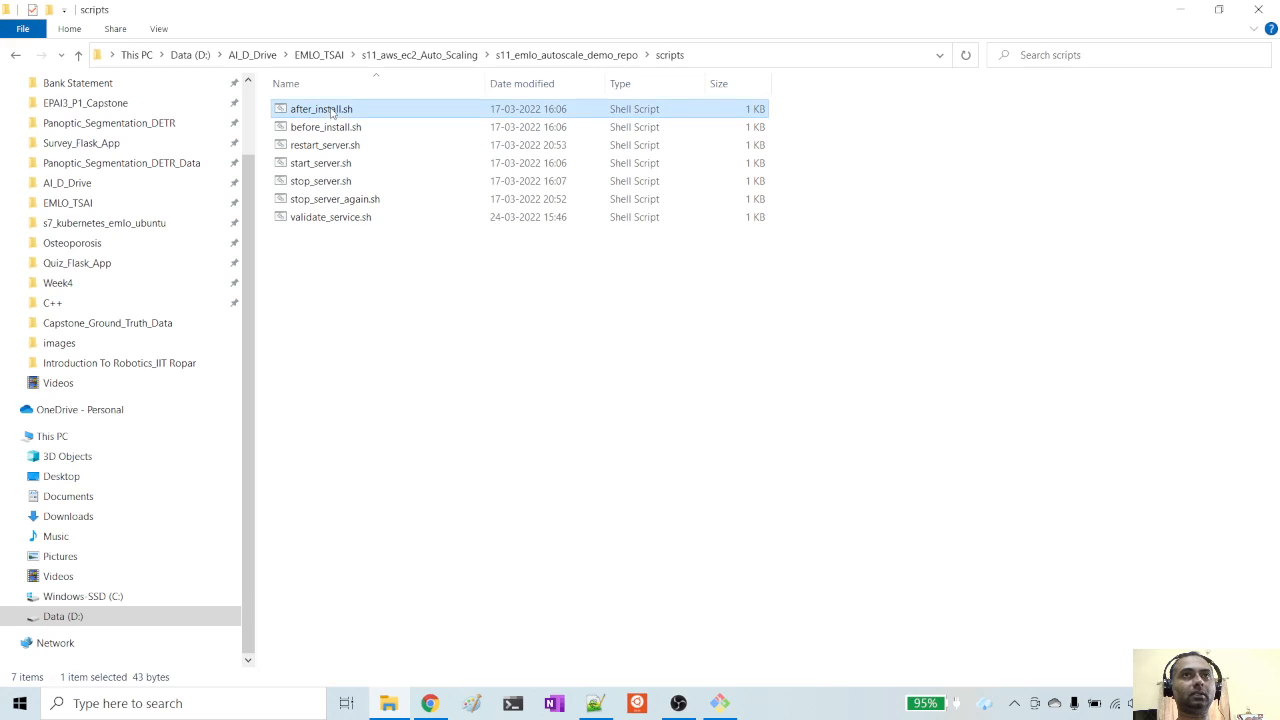
pyautogui.rightClick(332, 110)
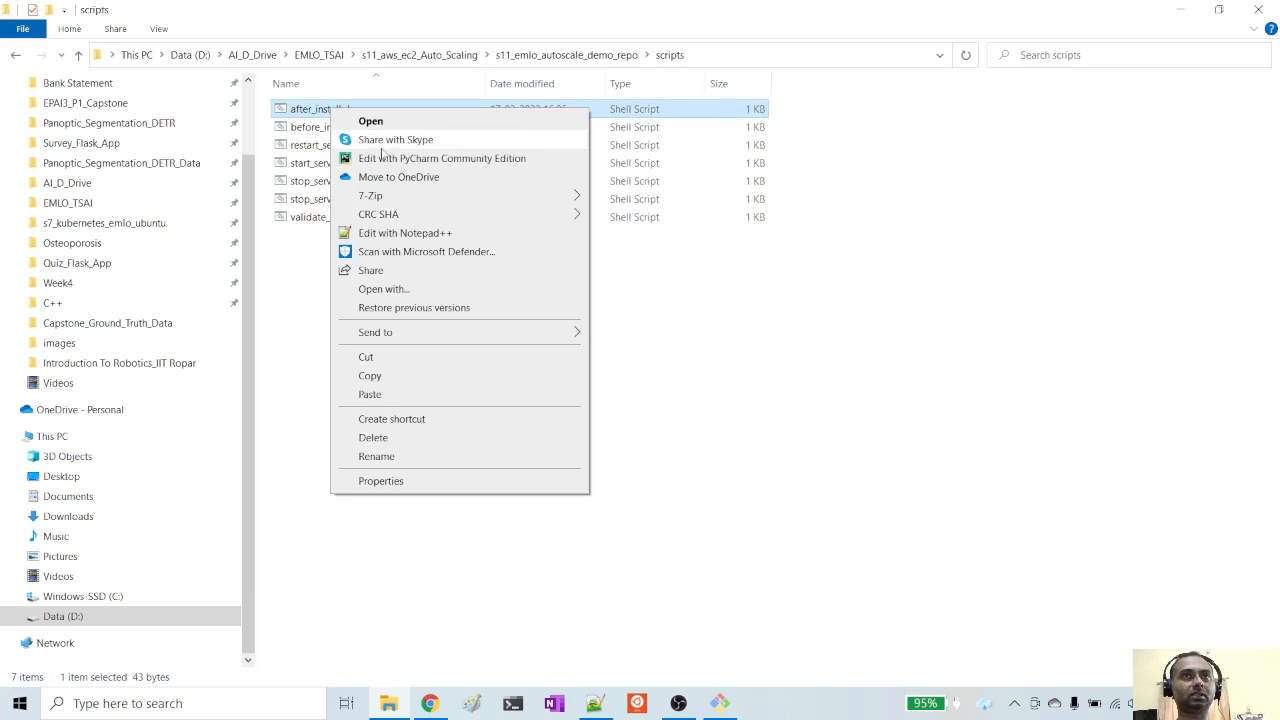
pyautogui.click(430, 233)
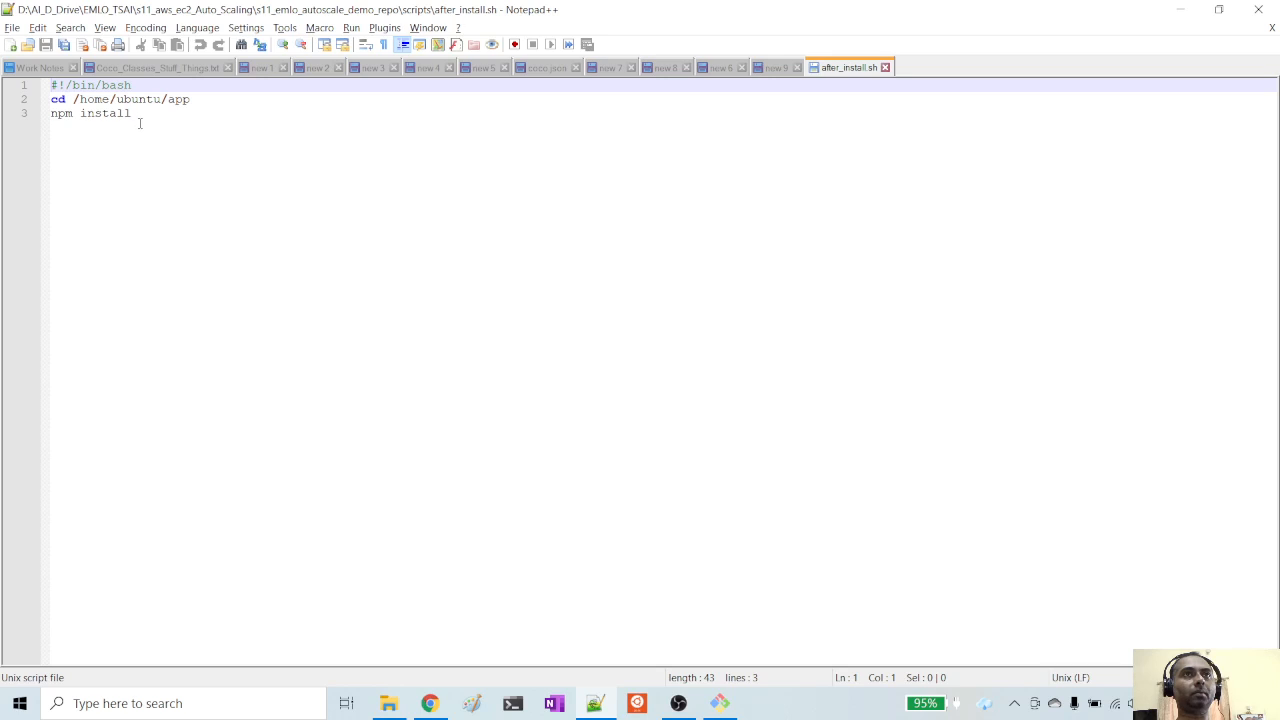
pyautogui.click(885, 67)
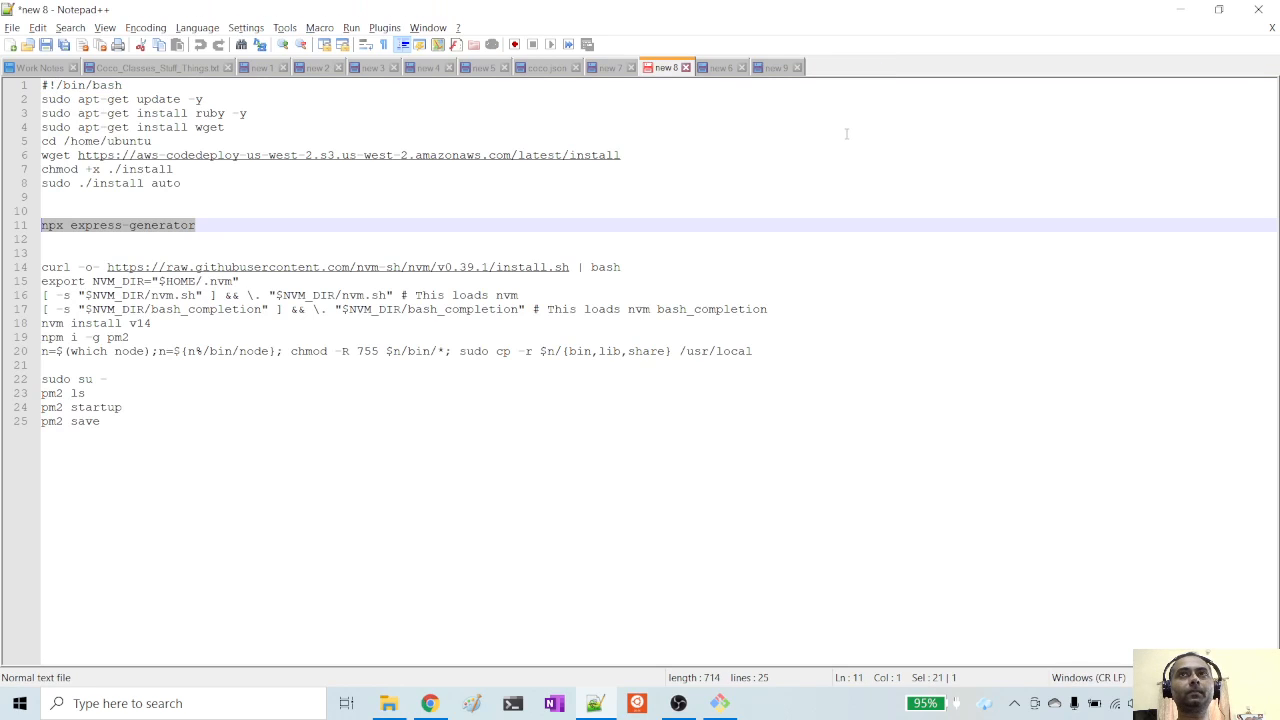
pyautogui.hotkey('alt', 'Tab')
pyautogui.hotkey('alt', 'Tab')
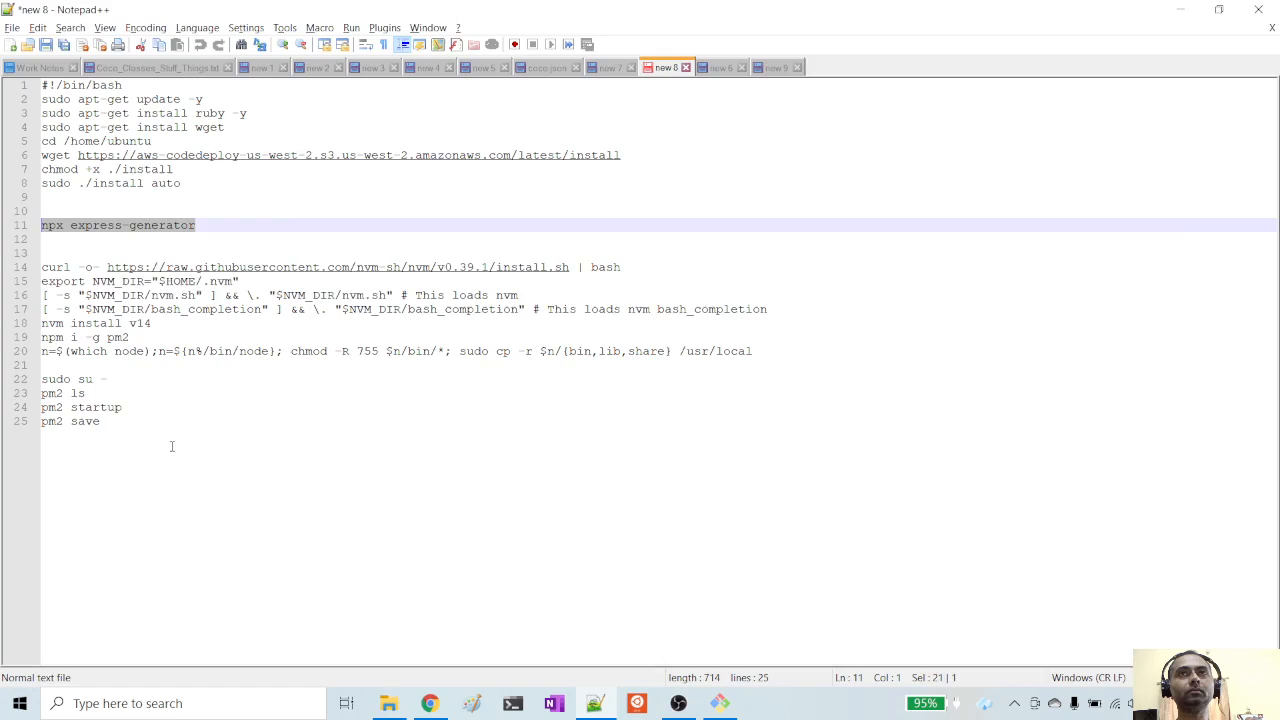
pyautogui.hotkey('alt', 'Tab')
# Step: Examine the lifecycle hooks and script locations of the repository's appspec.yml in Notepad++, then close the file and return to File Explorer
pyautogui.click(566, 54)
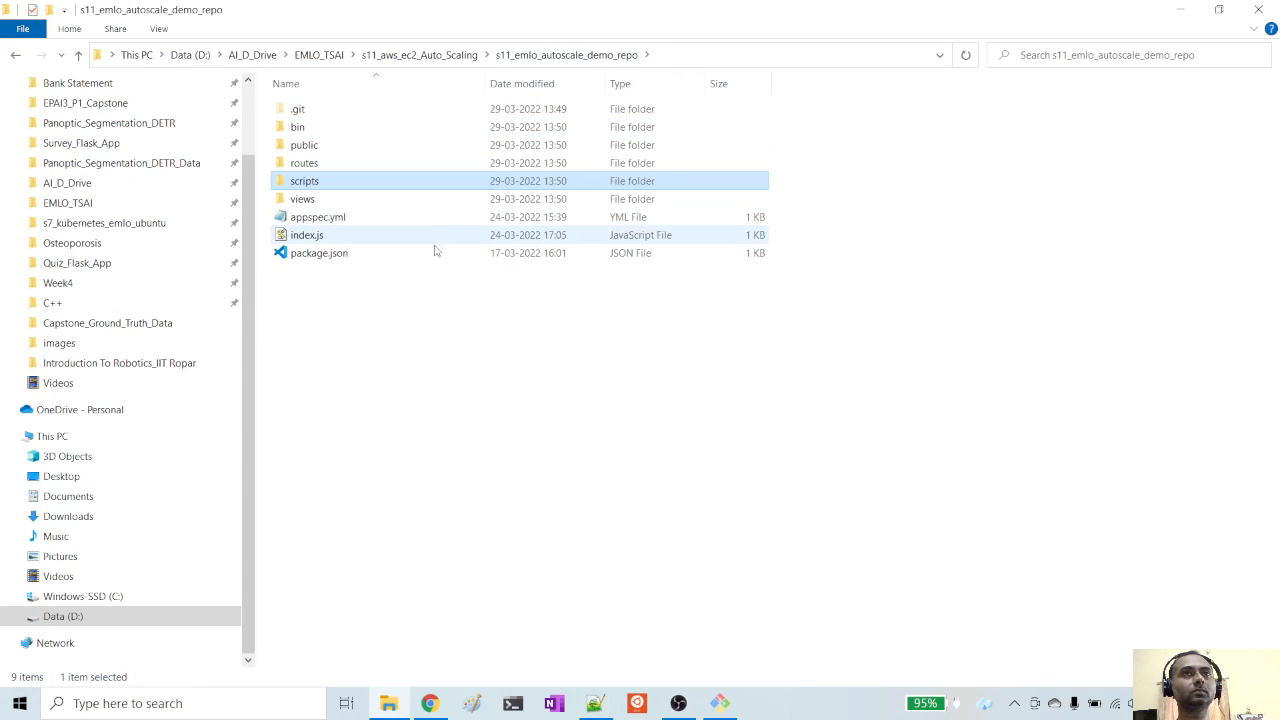
pyautogui.rightClick(329, 228)
pyautogui.click(435, 363)
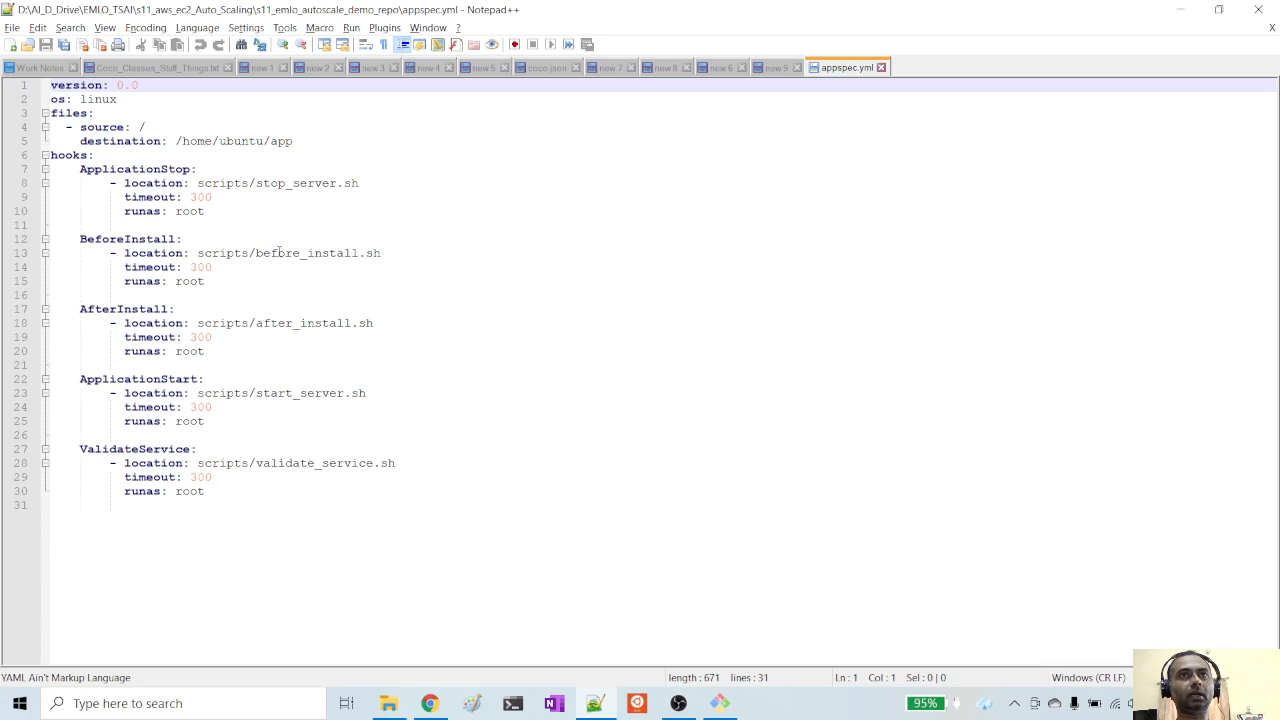
pyautogui.moveTo(386, 254); pyautogui.dragTo(366, 254)
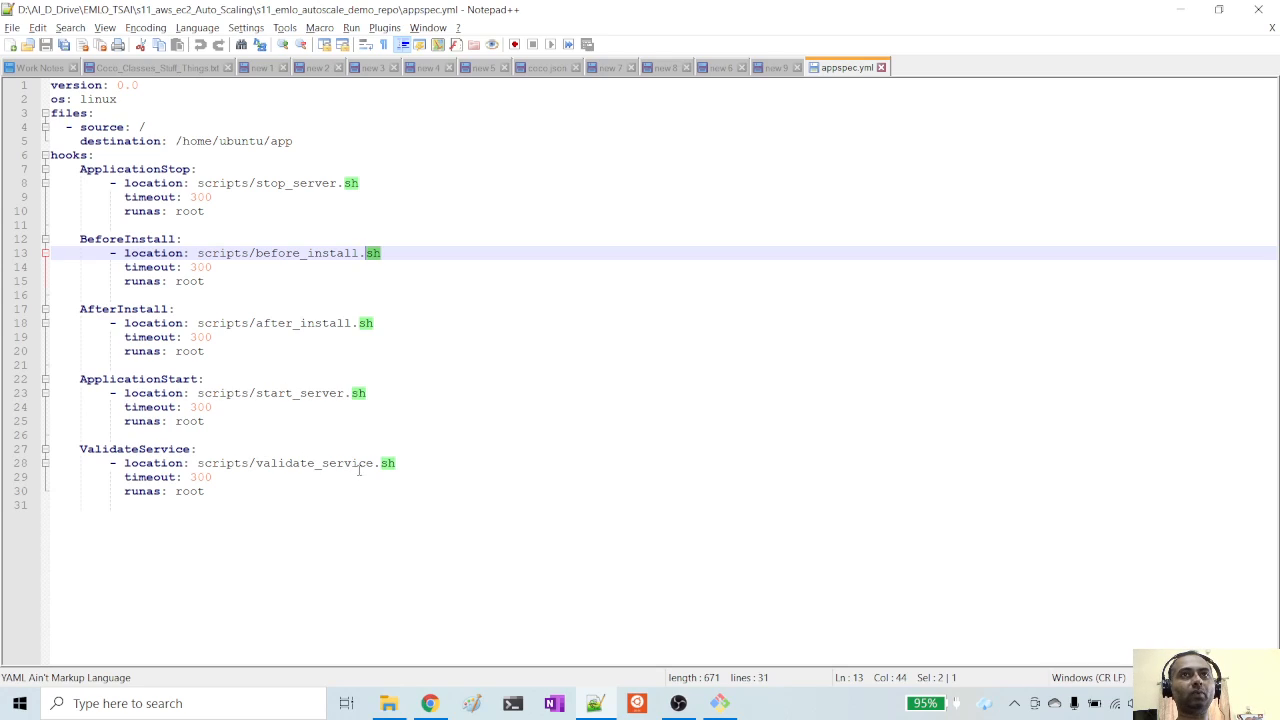
pyautogui.click(881, 67)
pyautogui.hotkey('alt', 'Tab')
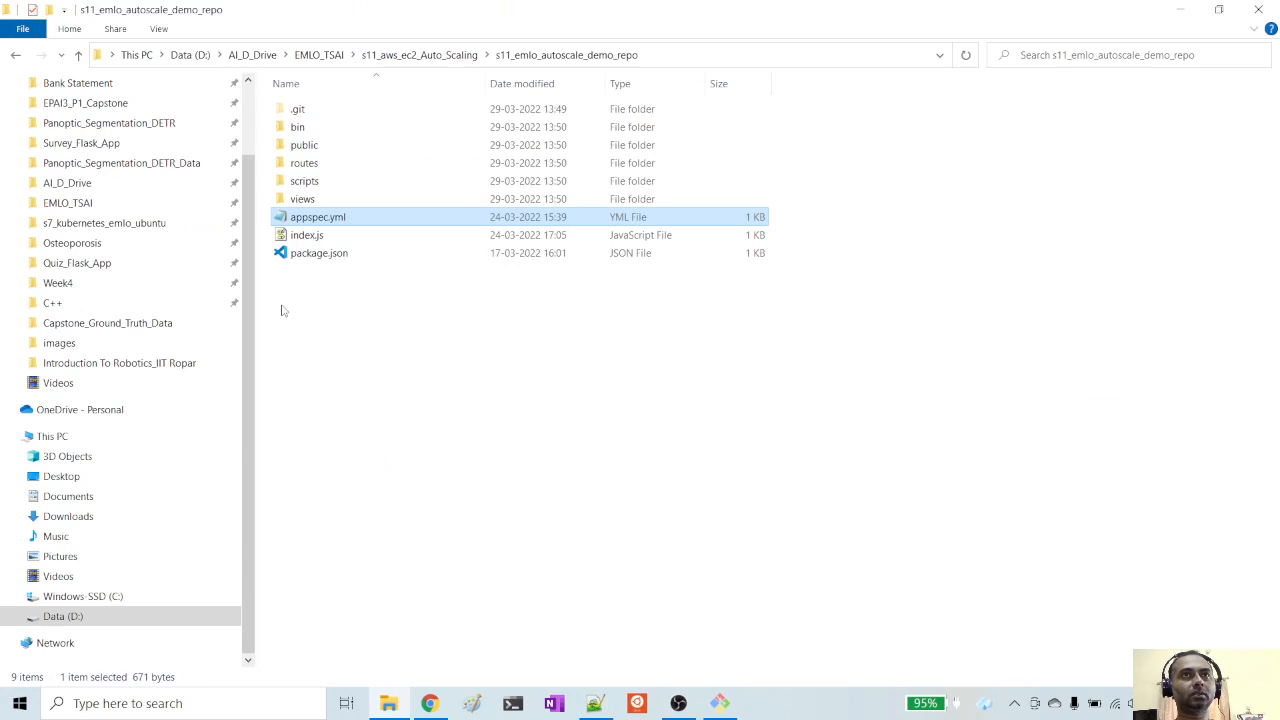
# Step: Open index.js in Notepad++, change the version in the root route's message to V0, save and close the file
pyautogui.click(314, 236)
pyautogui.rightClick(316, 238)
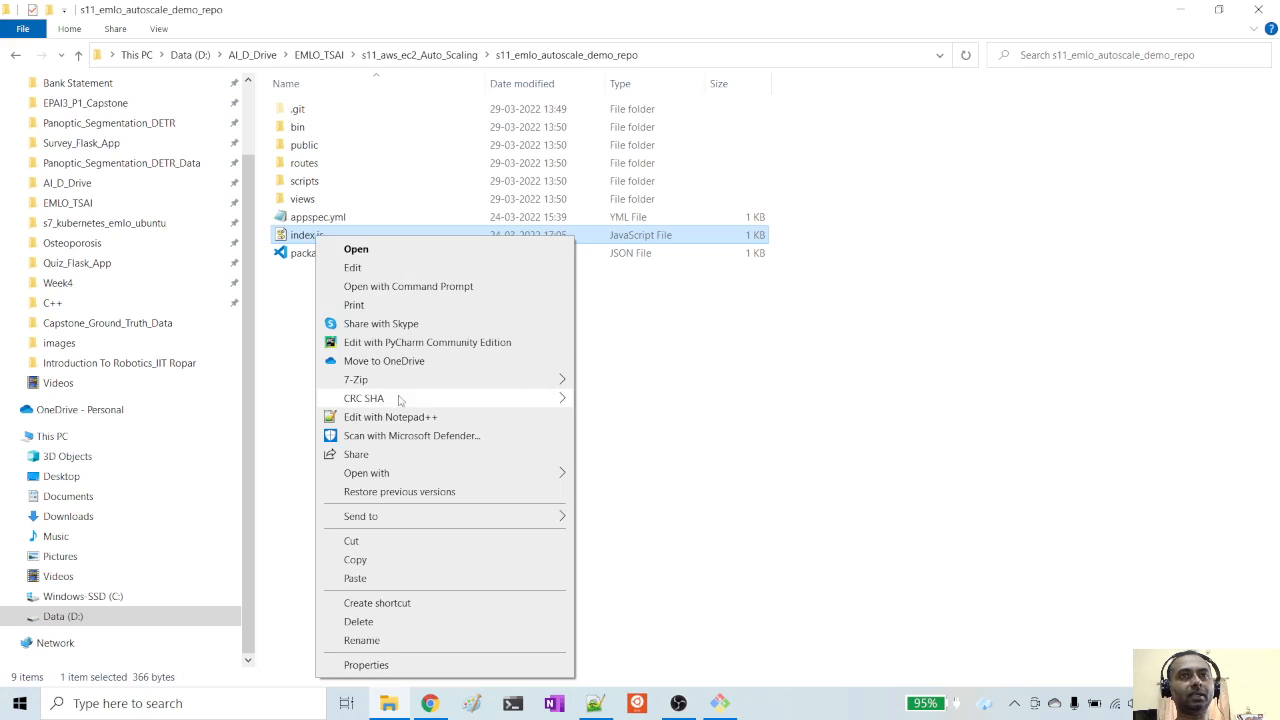
pyautogui.click(390, 417)
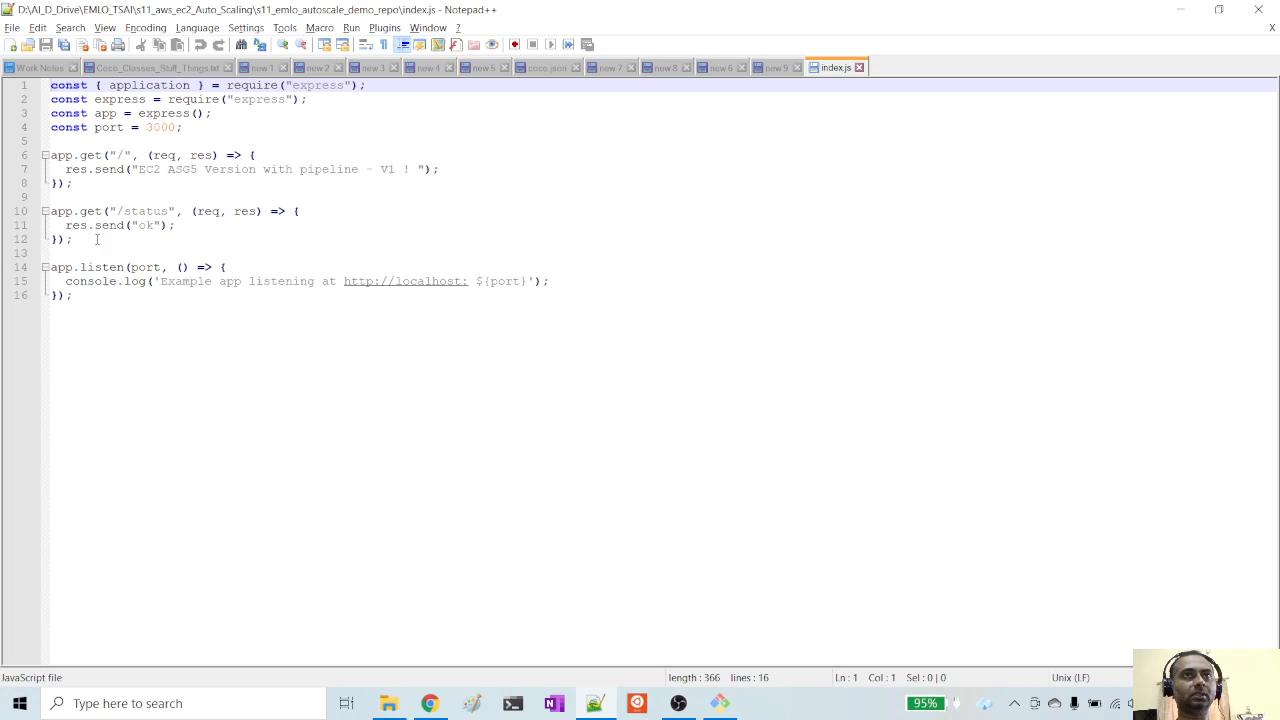
pyautogui.moveTo(138, 169); pyautogui.dragTo(437, 172)
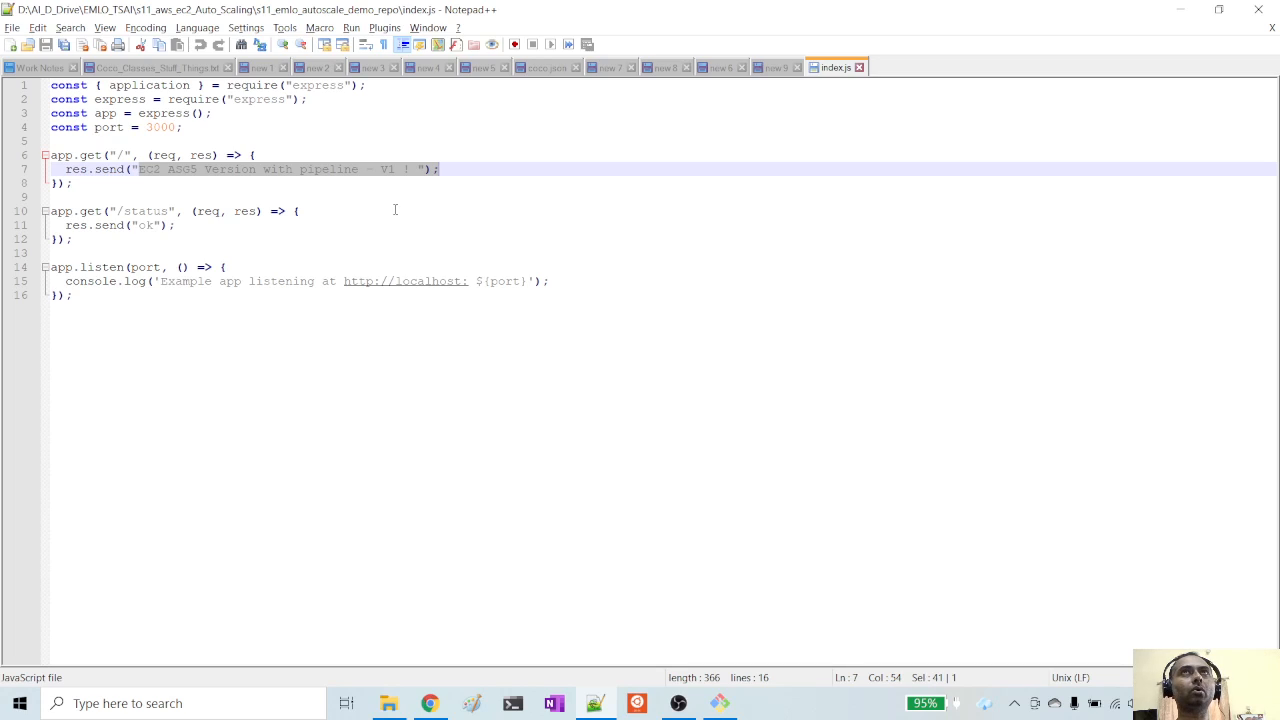
pyautogui.click(395, 169)
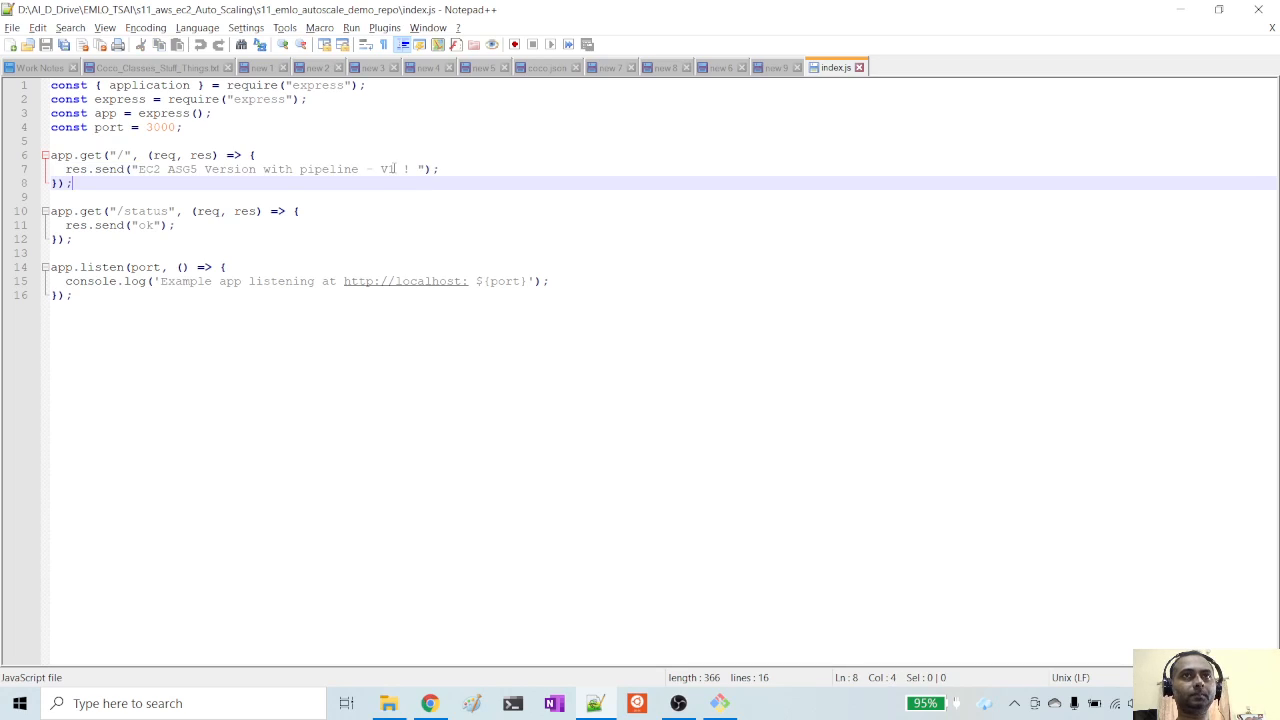
pyautogui.press('BackSpace')
pyautogui.write('0')
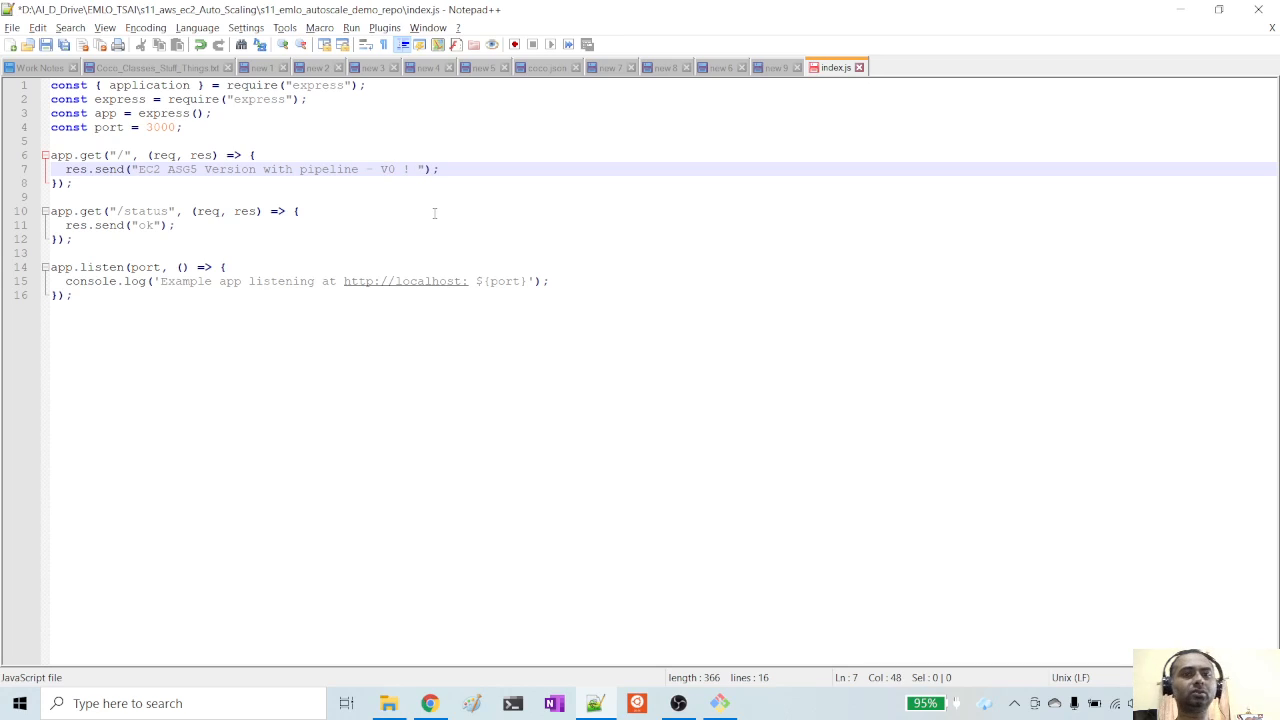
pyautogui.hotkey('ctrl', 's')
pyautogui.click(859, 68)
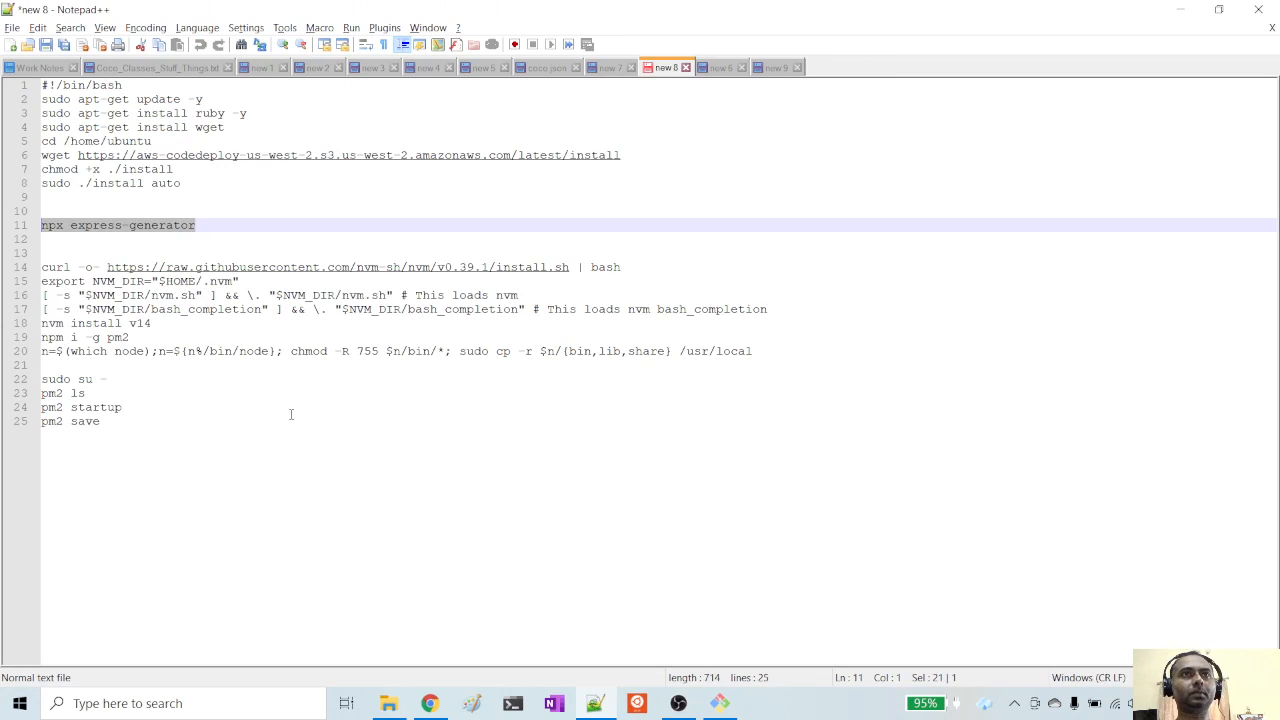
# Step: Return to the s11_aws_ec2_Auto_Scaling folder, switch to Chrome, open the S3 service and start creating a bucket
pyautogui.hotkey('alt', 'Tab')
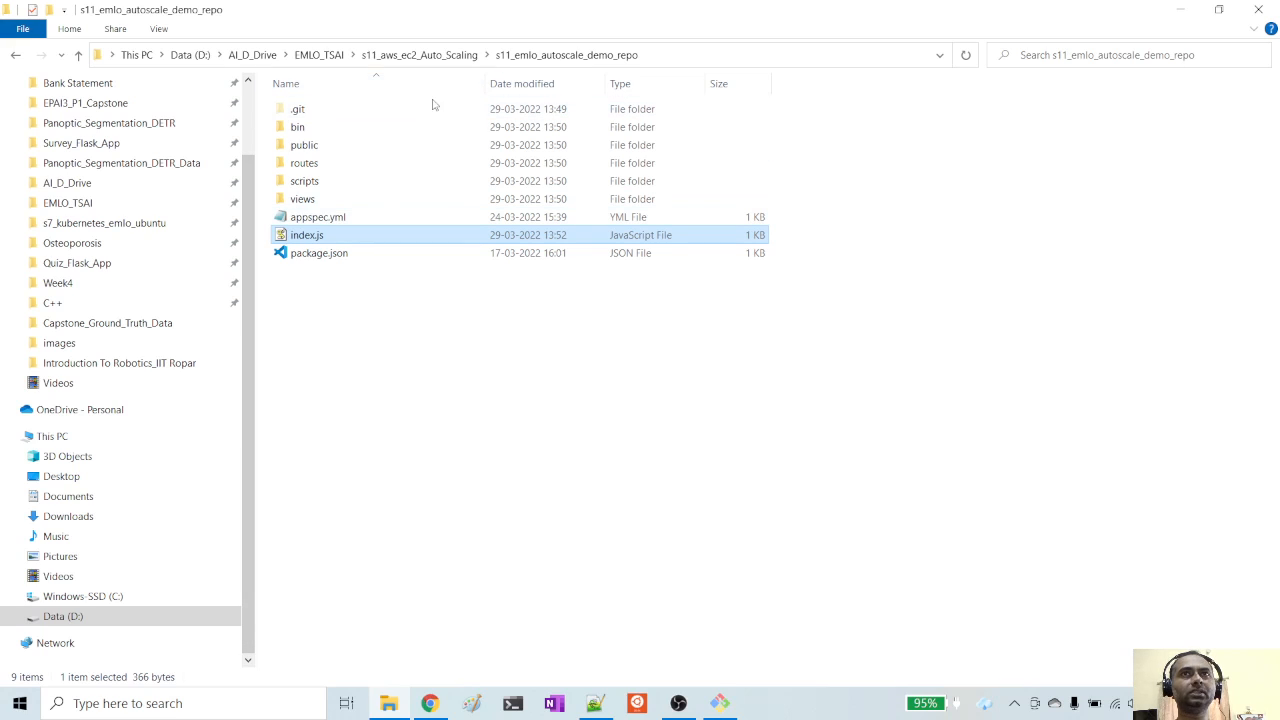
pyautogui.click(445, 55)
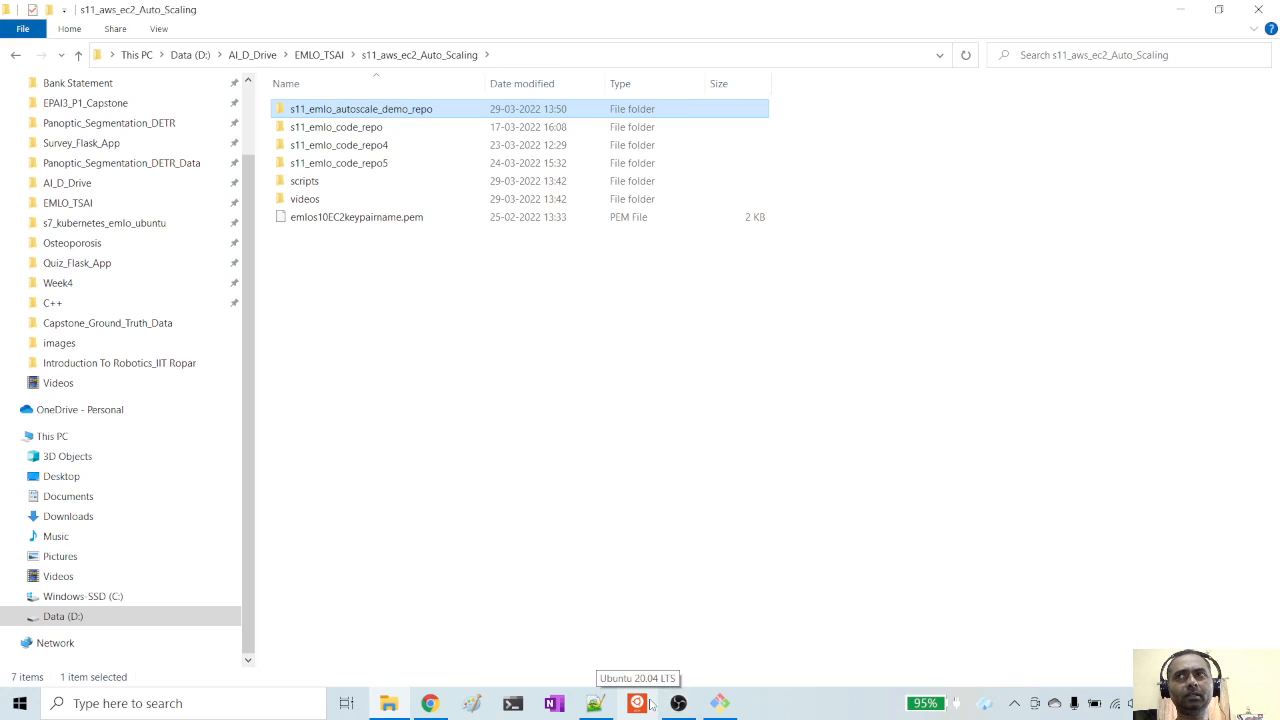
pyautogui.click(440, 705)
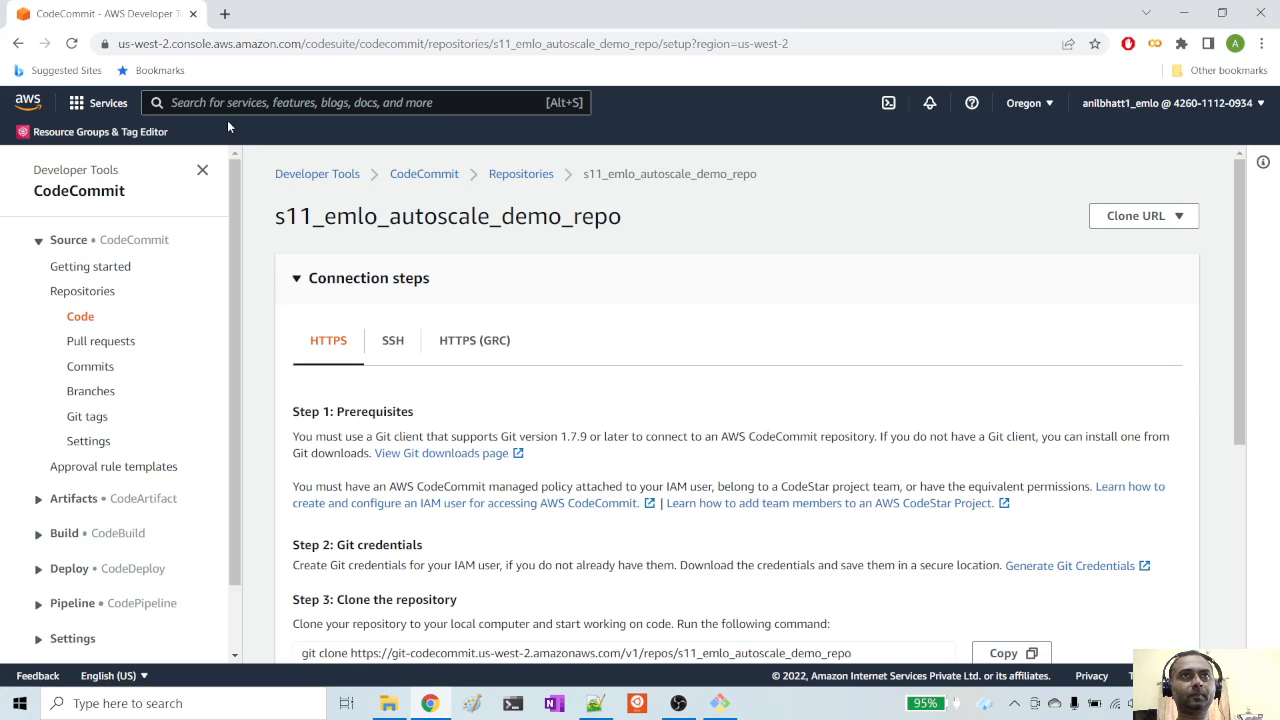
pyautogui.write('s3')
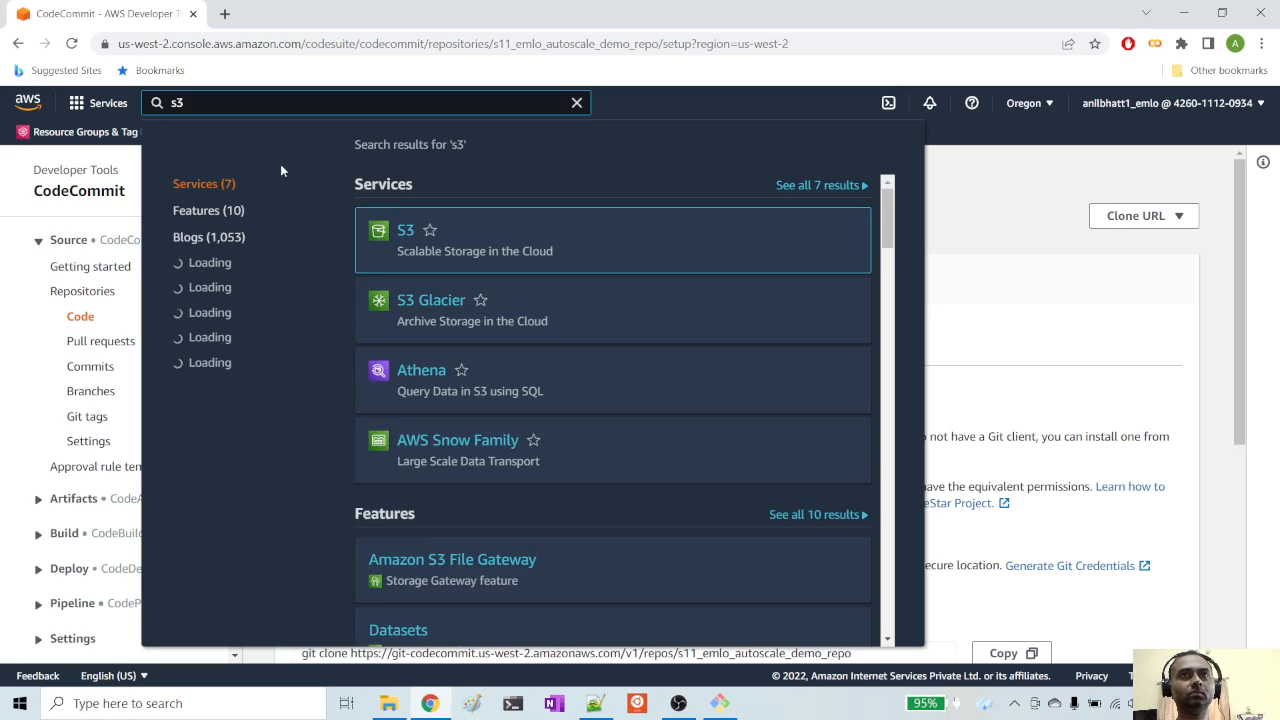
pyautogui.click(409, 234)
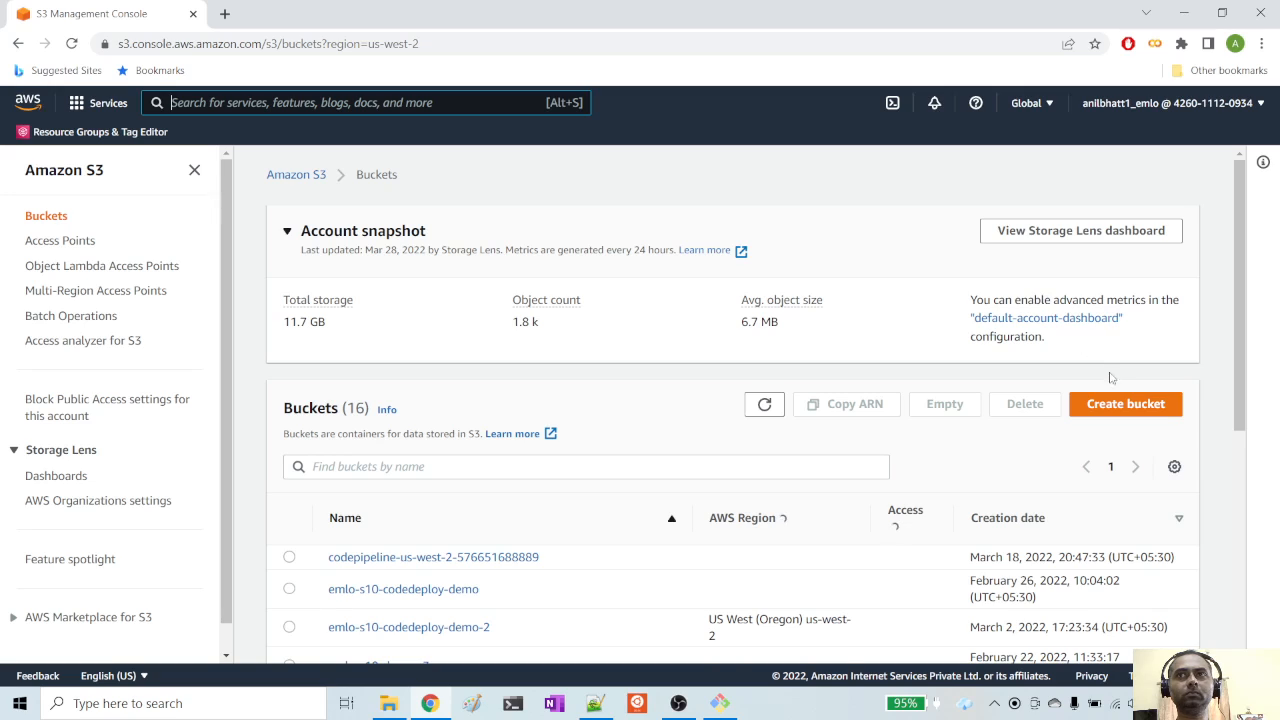
pyautogui.click(1125, 404)
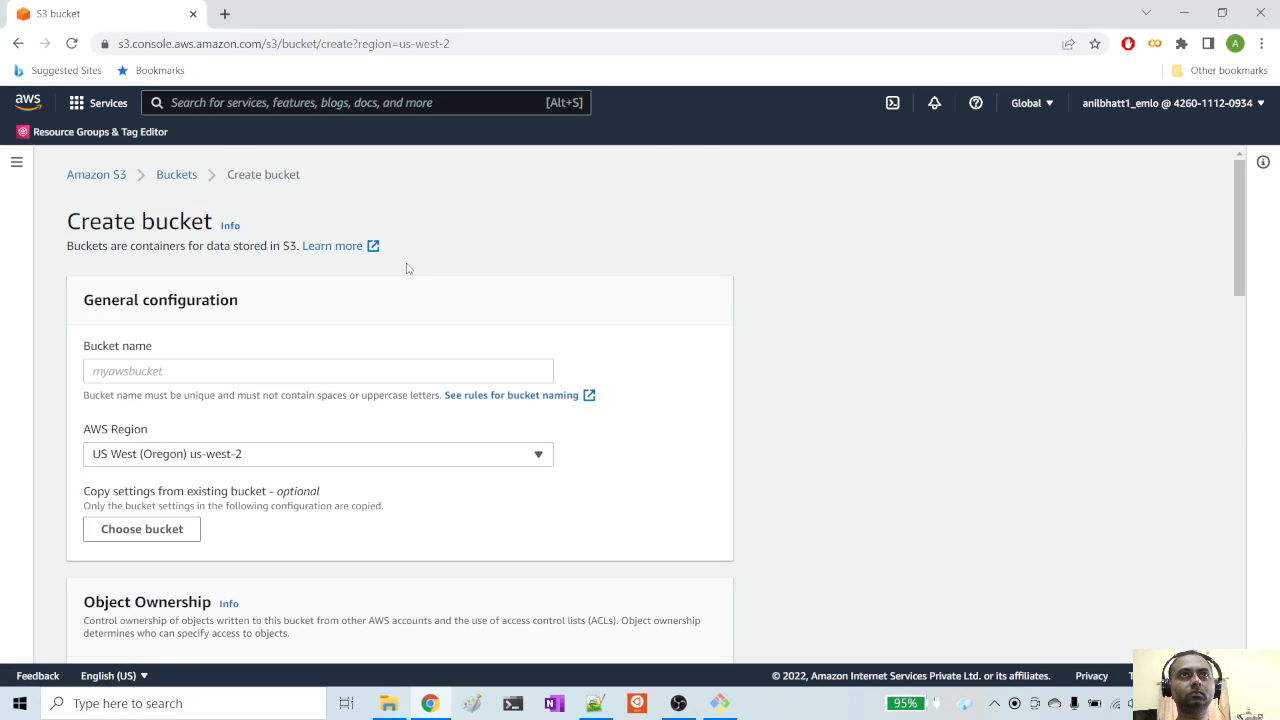
# Step: Find CodeCommit, open it in a new browser tab and copy the repository name s11_emlo_autoscale_demo_repo from the repository list
pyautogui.hotkey('alt', 'Tab')
pyautogui.hotkey('alt', 'Tab')
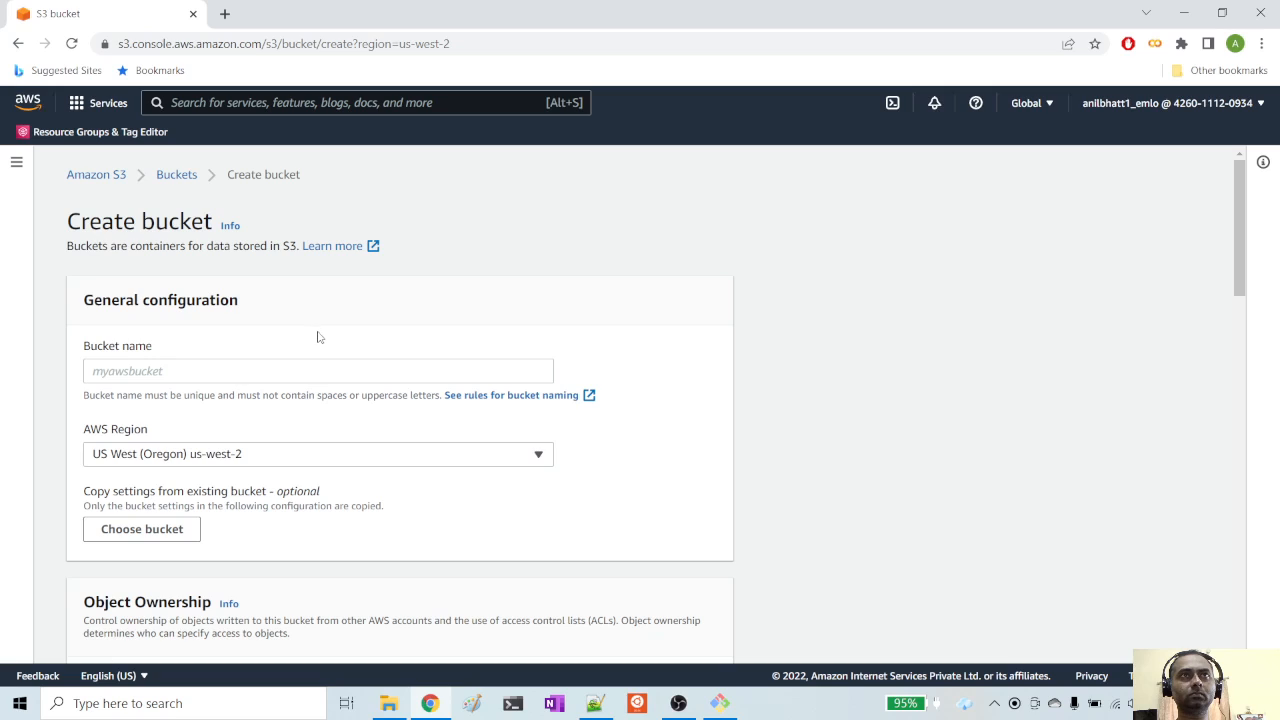
pyautogui.write('code')
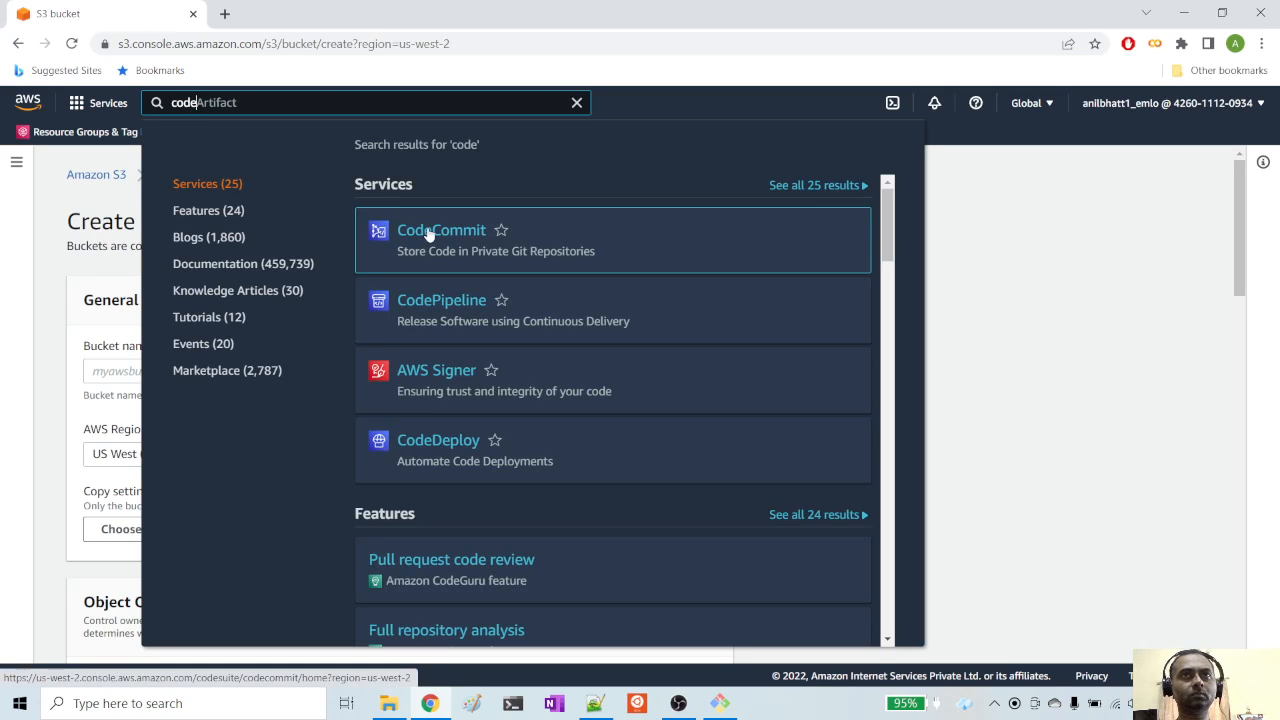
pyautogui.rightClick(430, 234)
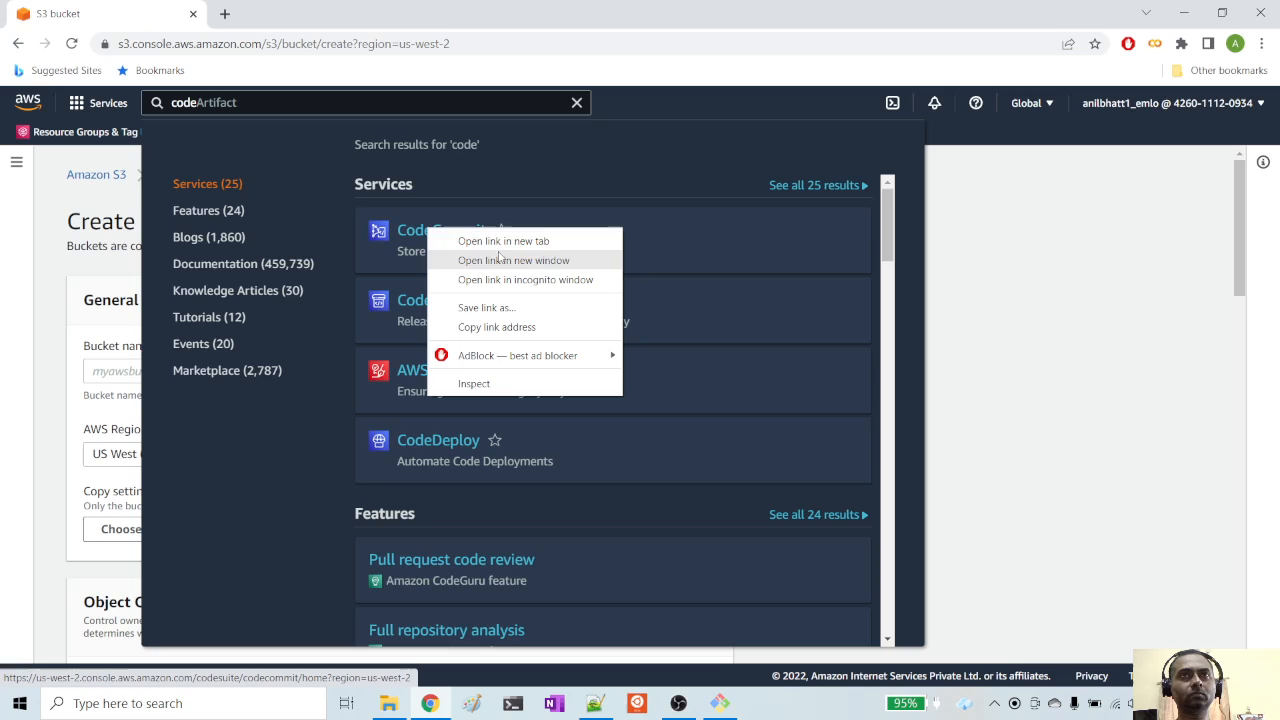
pyautogui.click(470, 241)
pyautogui.click(292, 13)
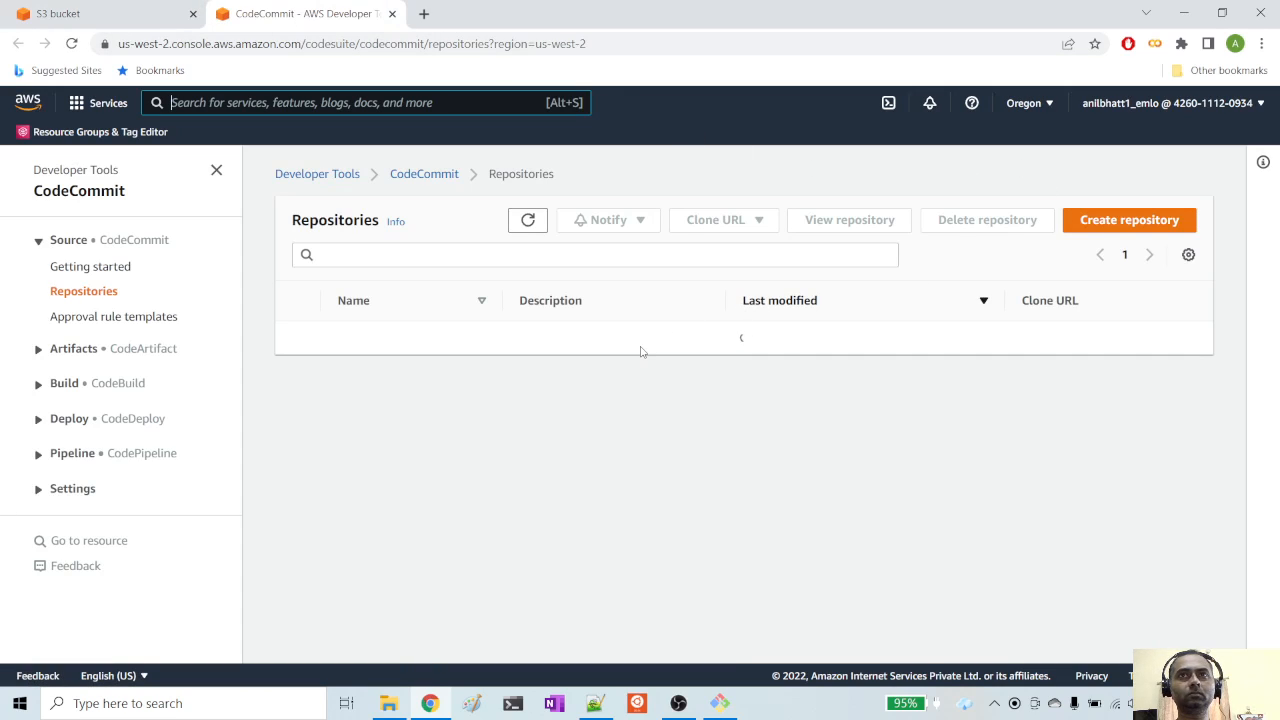
pyautogui.moveTo(400, 352); pyautogui.dragTo(329, 346)
pyautogui.hotkey('ctrl', 'c')
# Step: Return to the S3 bucket form, paste the copied name and change its ending to make the bucket name s11_emlo_autoscale_demo_s3
pyautogui.click(113, 20)
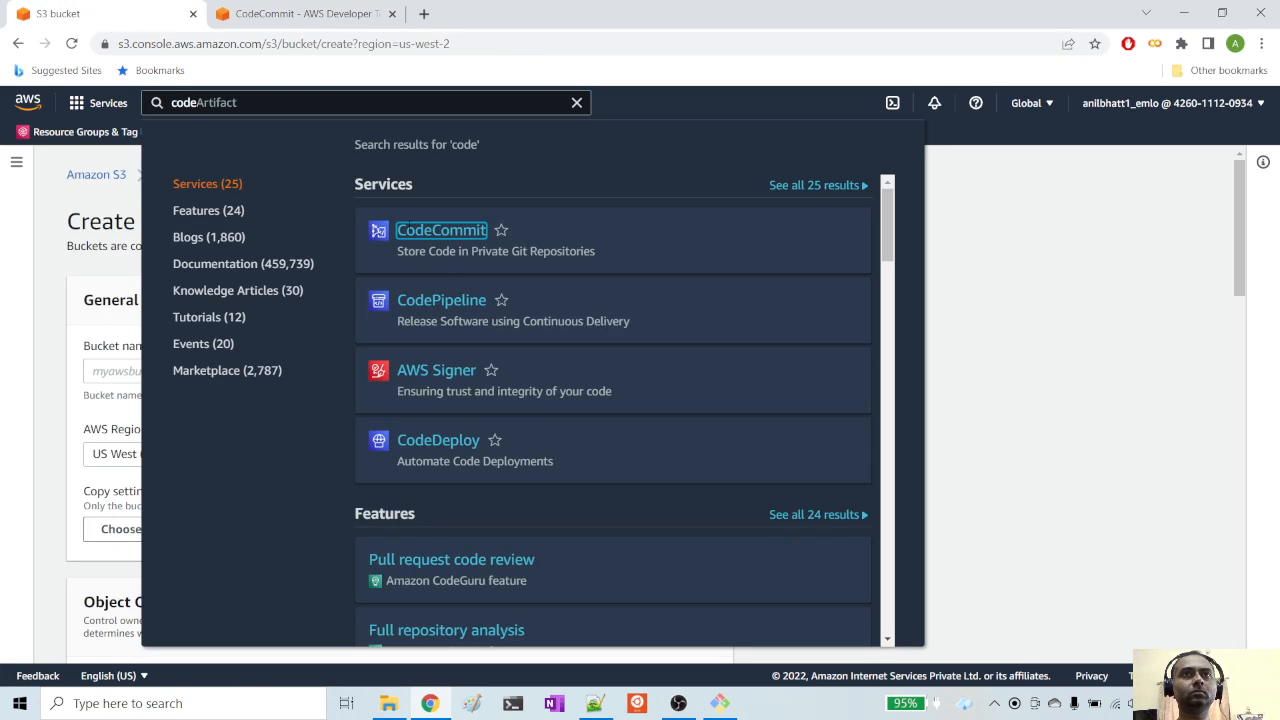
pyautogui.click(577, 102)
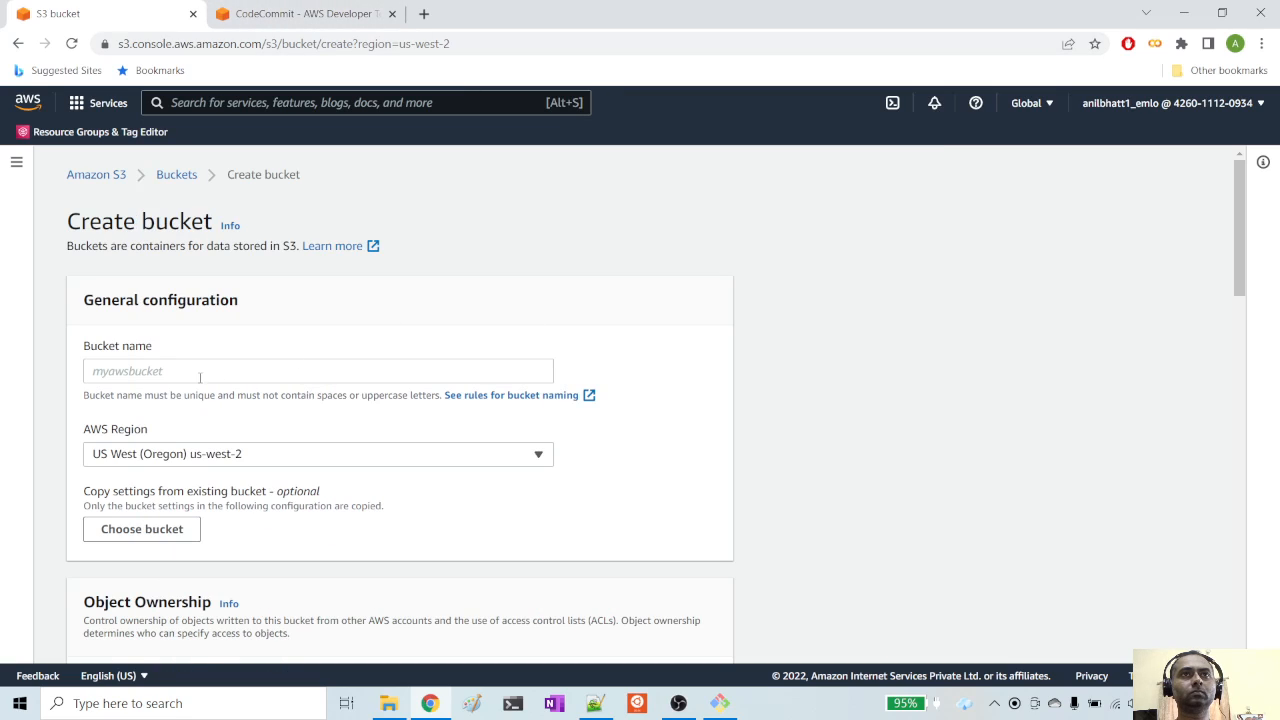
pyautogui.click(200, 372)
pyautogui.hotkey('ctrl', 'v')
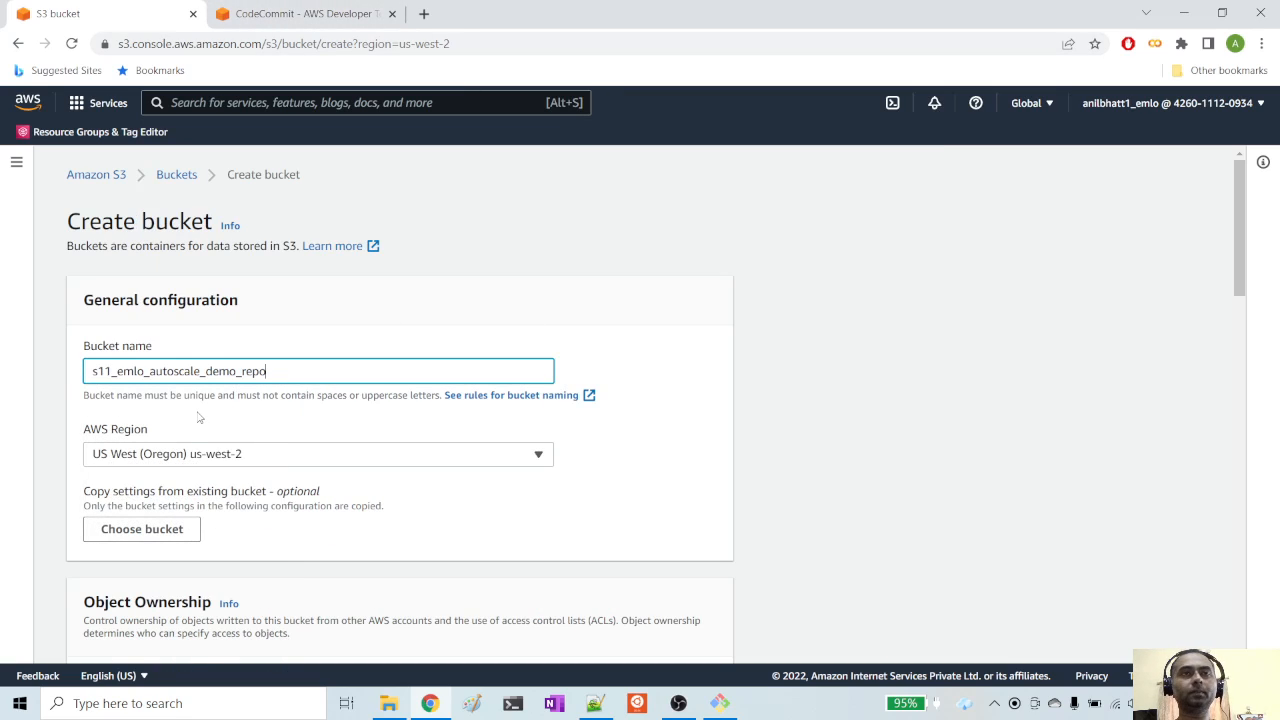
pyautogui.press('BackSpace')
pyautogui.press('BackSpace')
pyautogui.press('BackSpace')
pyautogui.press('BackSpace')
pyautogui.write('s3')
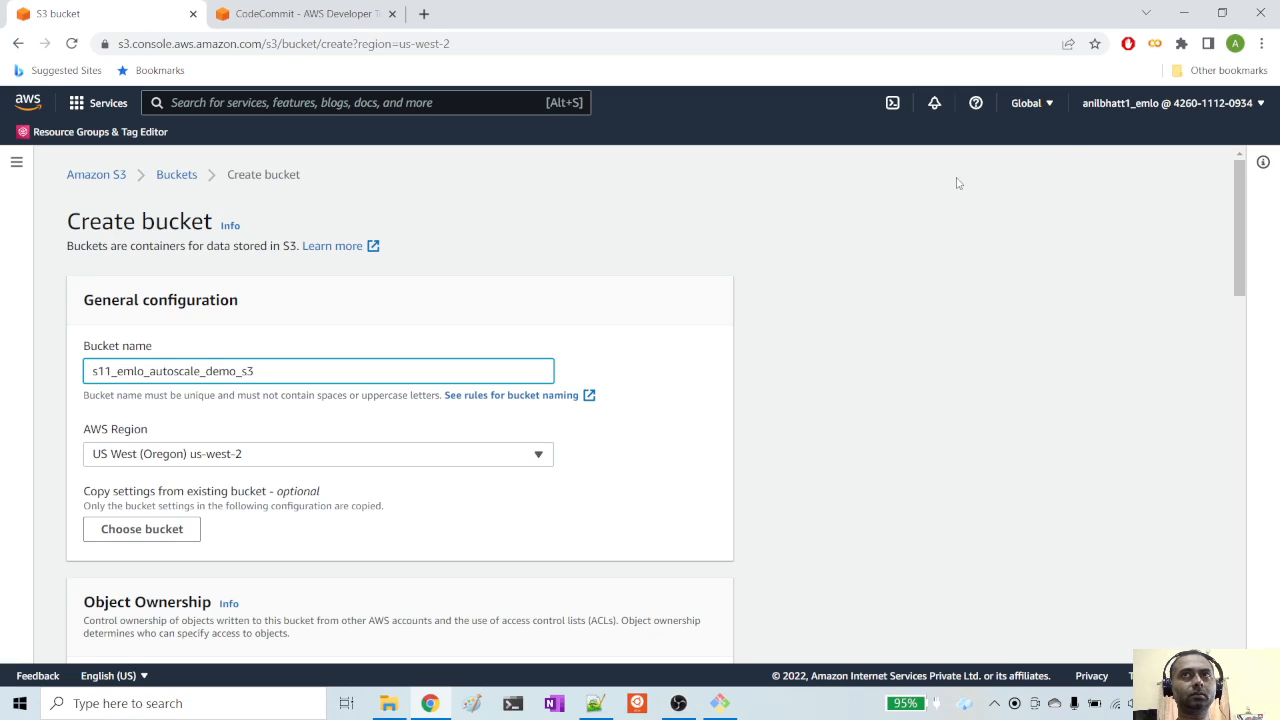
# Step: Enable bucket versioning, leave the other bucket settings at their defaults and try to create the bucket
pyautogui.scroll(-2, 303, 307)
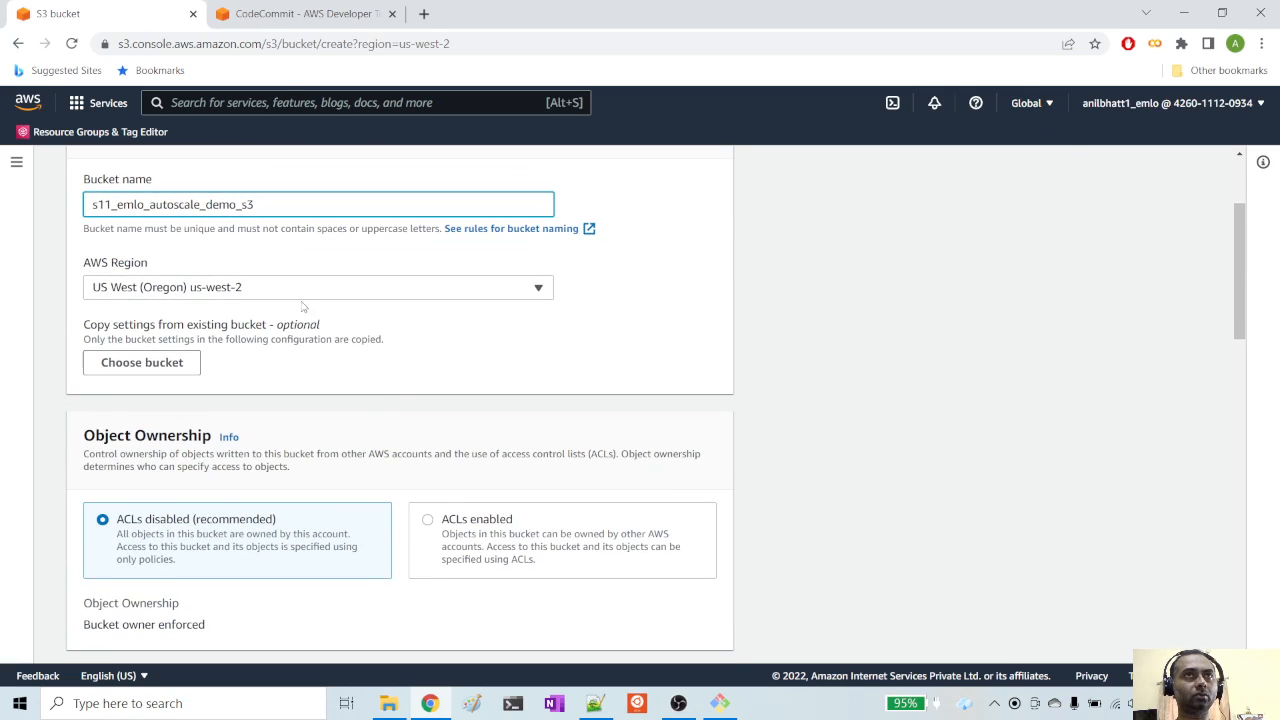
pyautogui.click(292, 18)
pyautogui.click(140, 12)
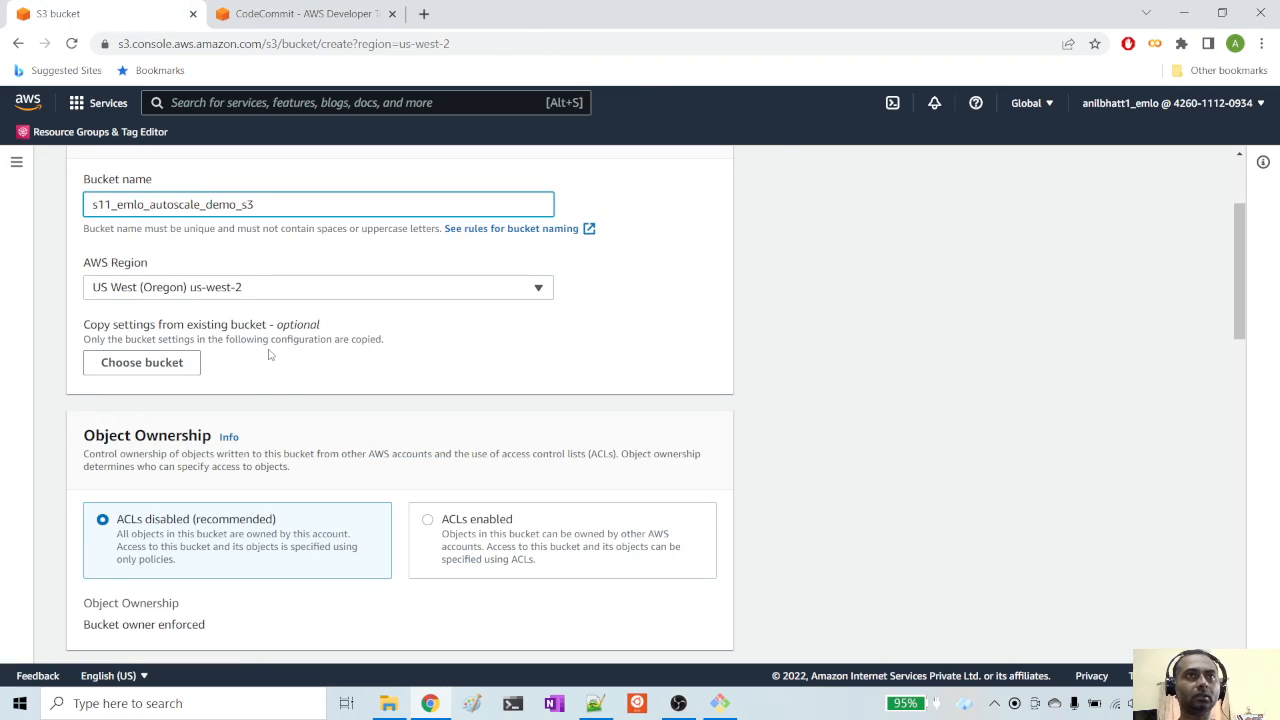
pyautogui.scroll(1, 306, 355)
pyautogui.scroll(-4, 312, 355)
pyautogui.scroll(-7, 261, 421)
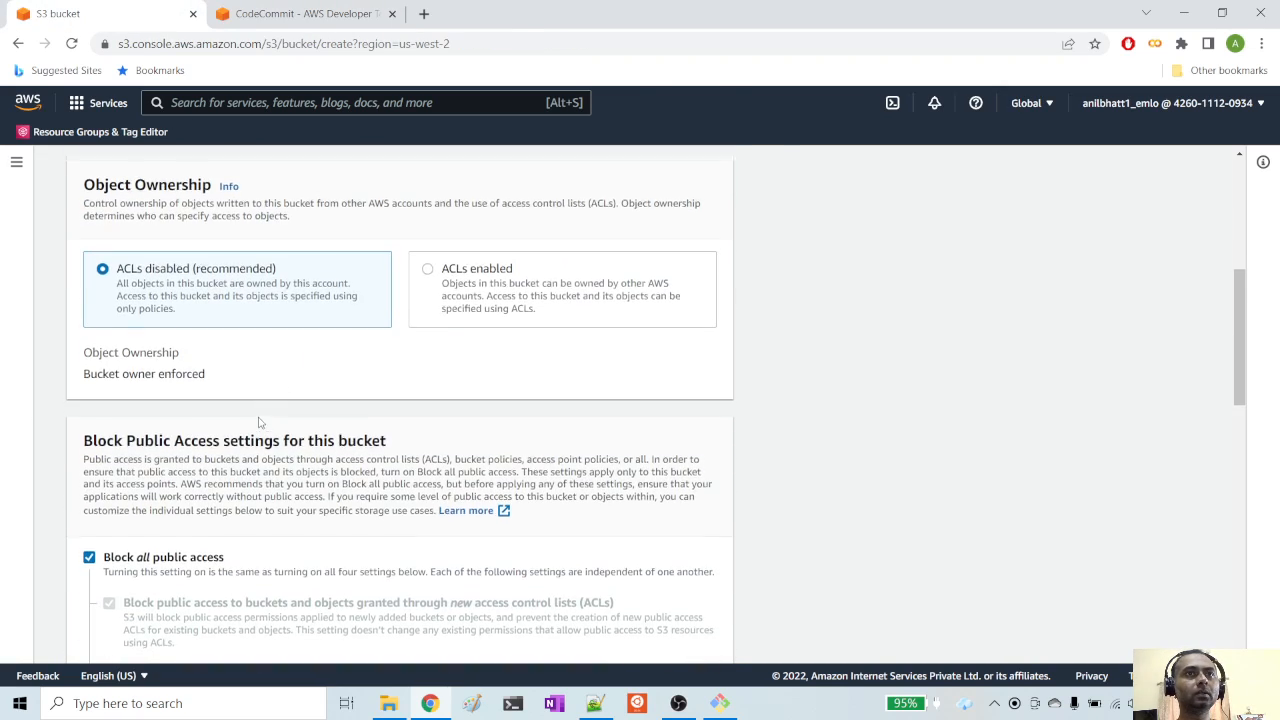
pyautogui.scroll(-1, 262, 421)
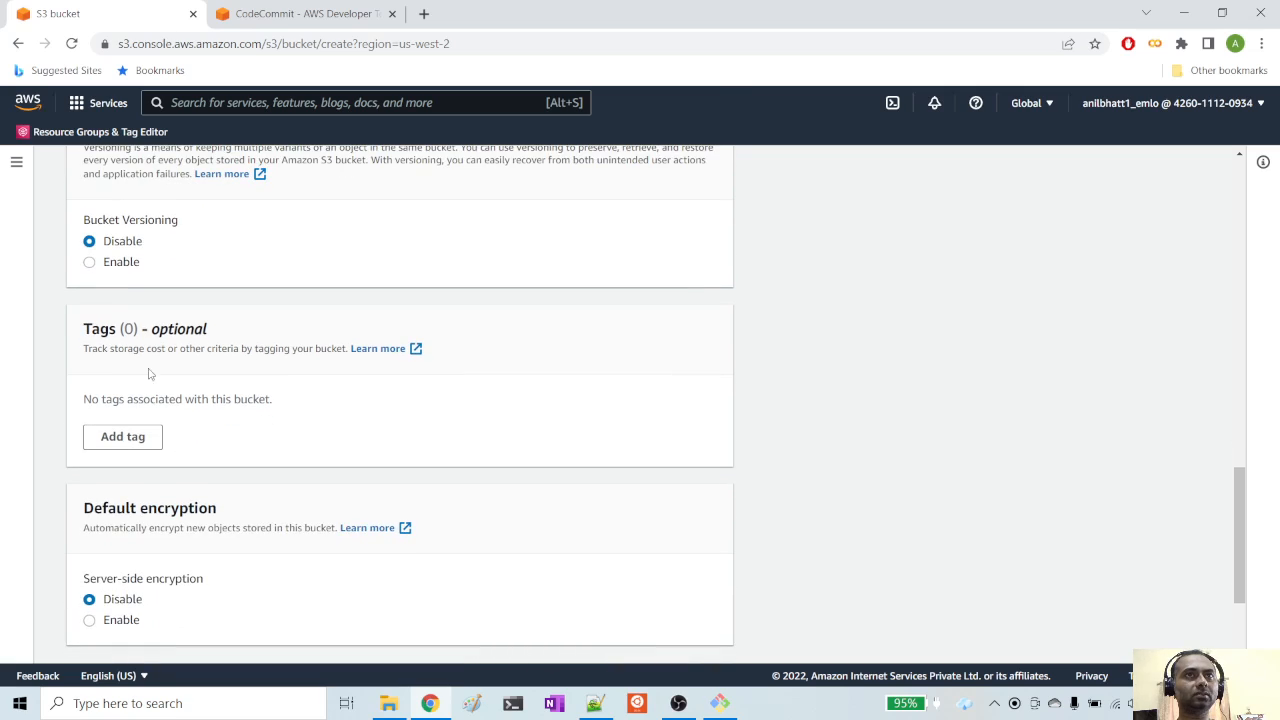
pyautogui.click(90, 262)
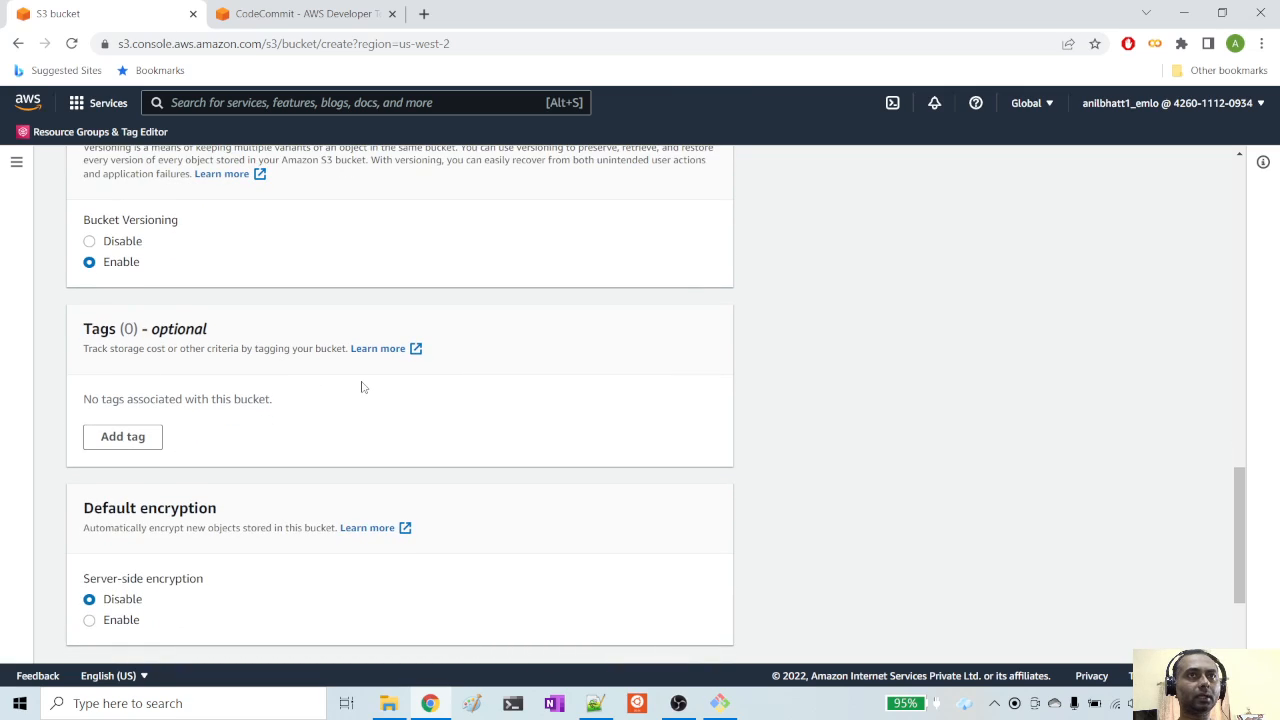
pyautogui.scroll(-2, 363, 387)
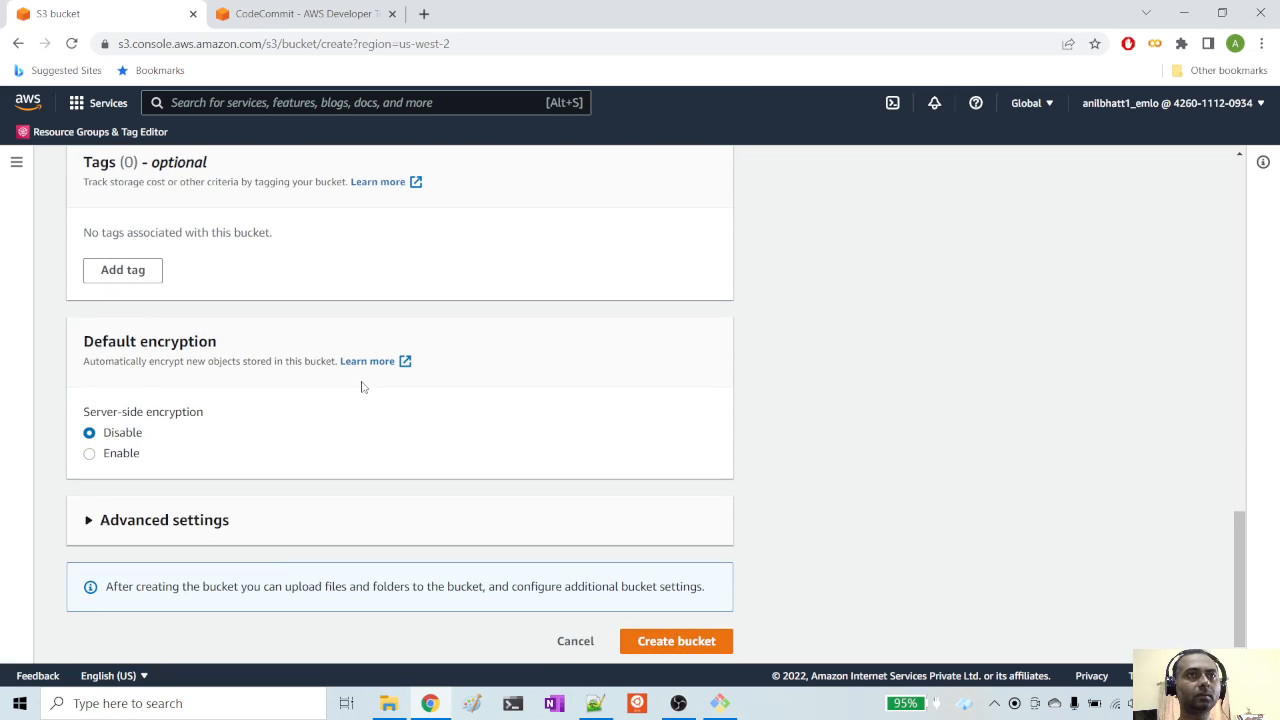
pyautogui.click(677, 638)
pyautogui.scroll(2, 481, 447)
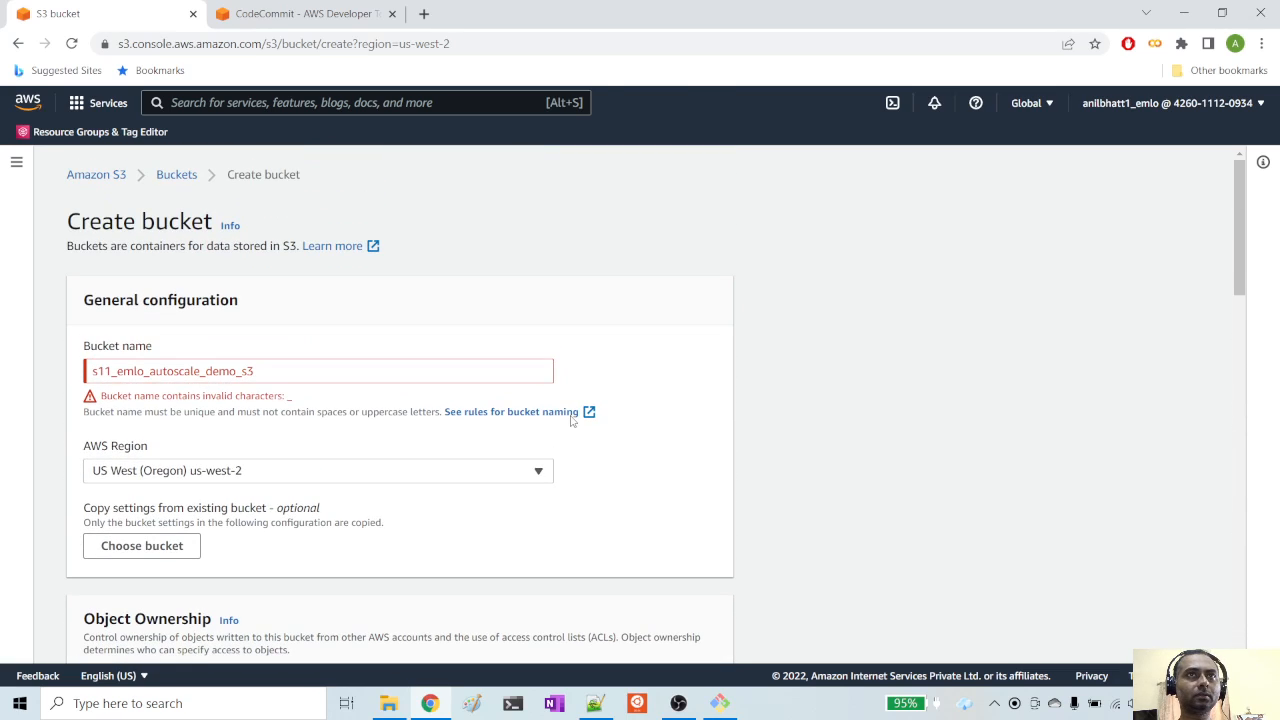
# Step: Replace the underscores in the bucket name with hyphens to make it s11-emlo-autoscale-demo-s3, and create the bucket
pyautogui.click(119, 371)
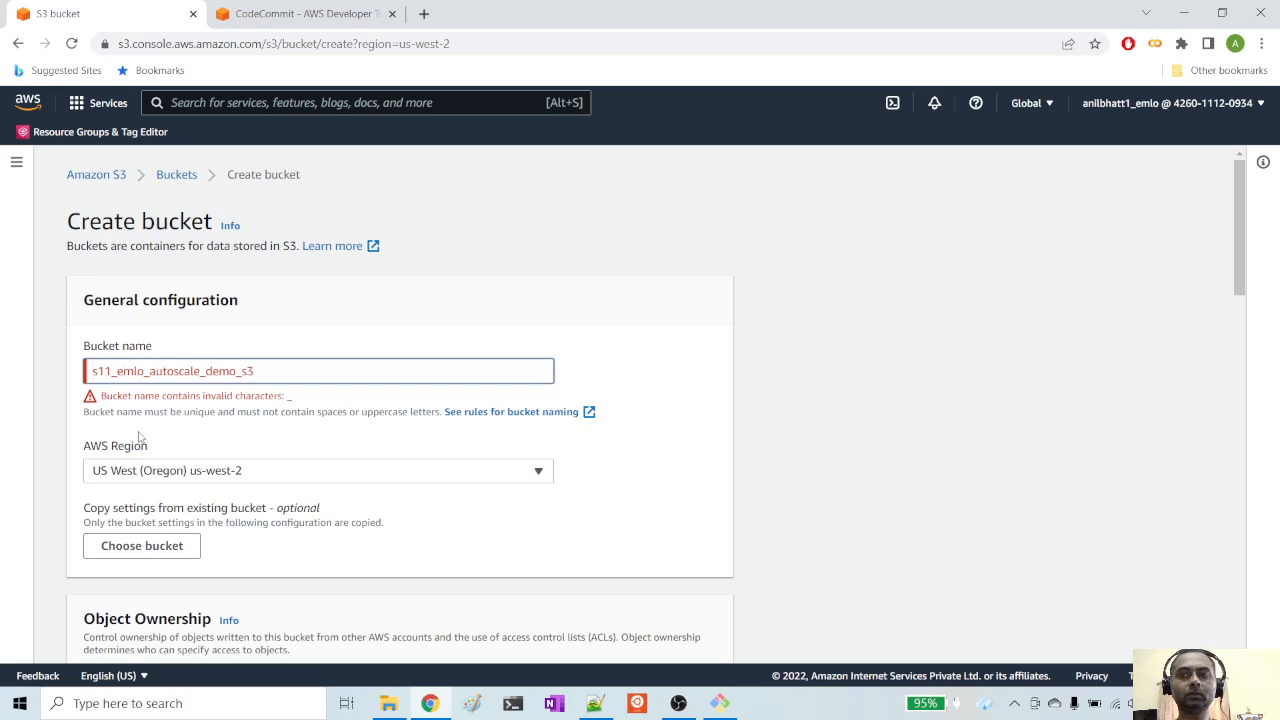
pyautogui.press('BackSpace')
pyautogui.write('-')
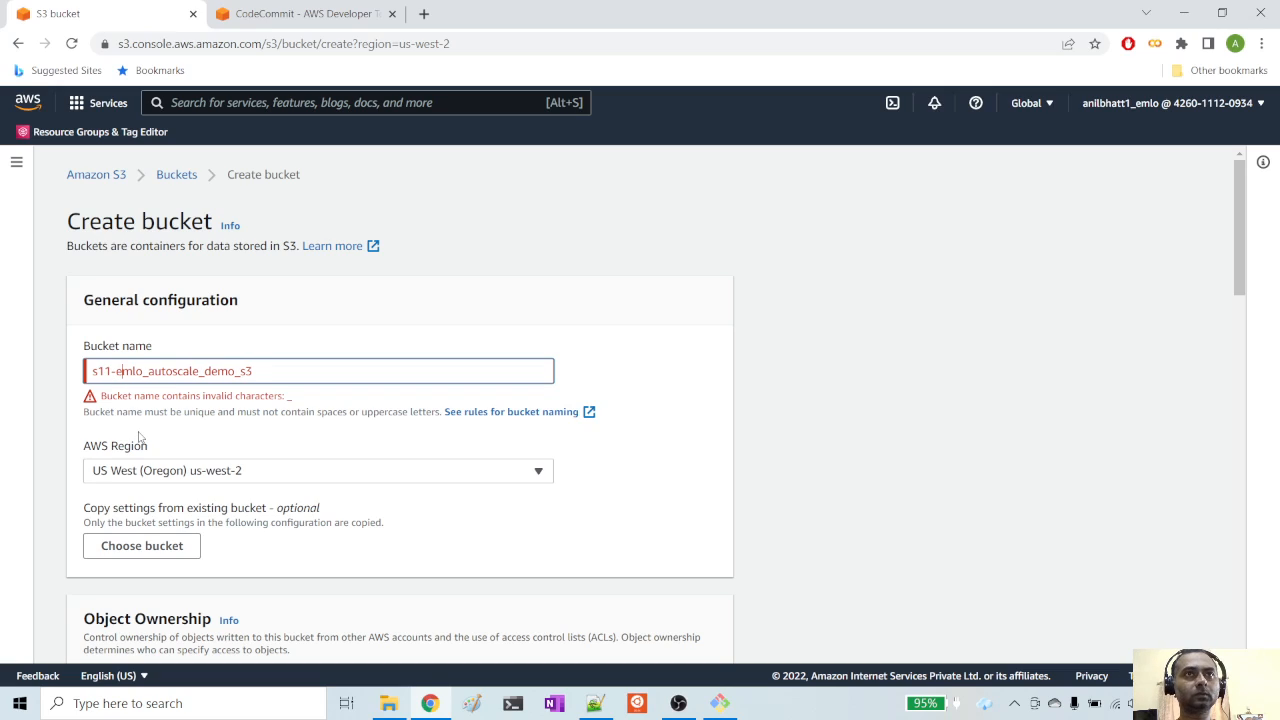
pyautogui.press('BackSpace')
pyautogui.write('-')
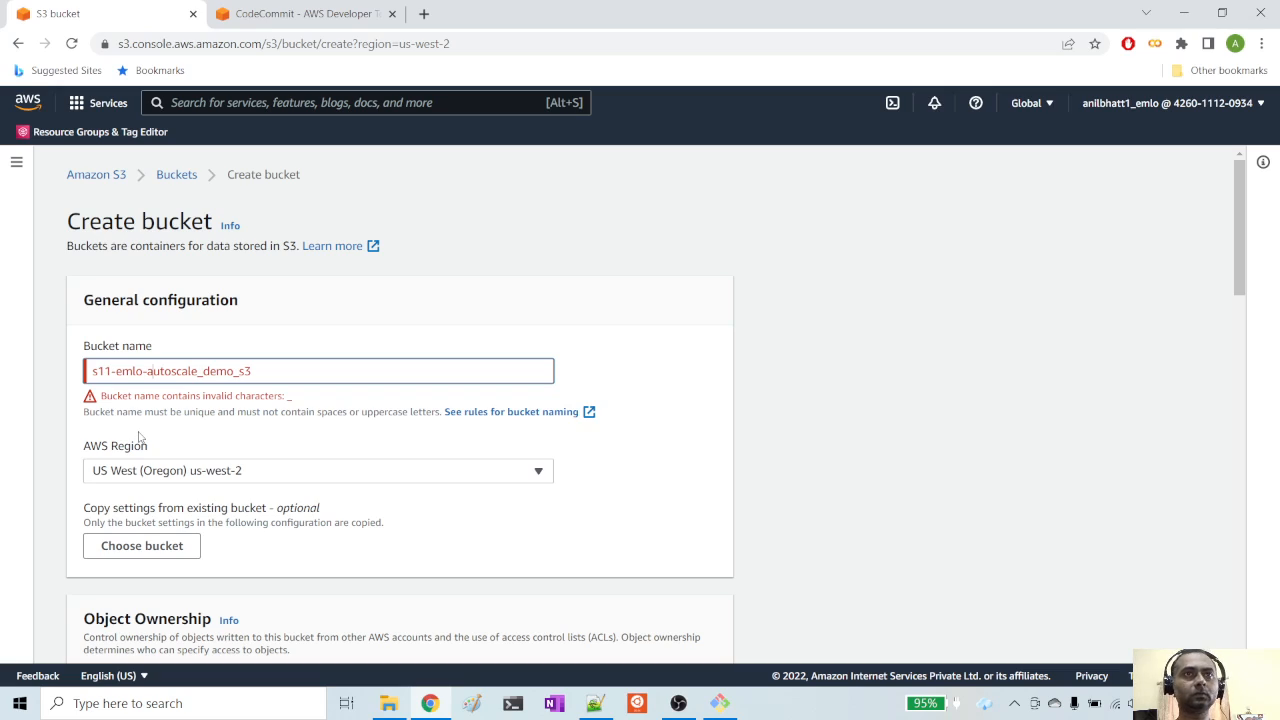
pyautogui.press('BackSpace')
pyautogui.write('-')
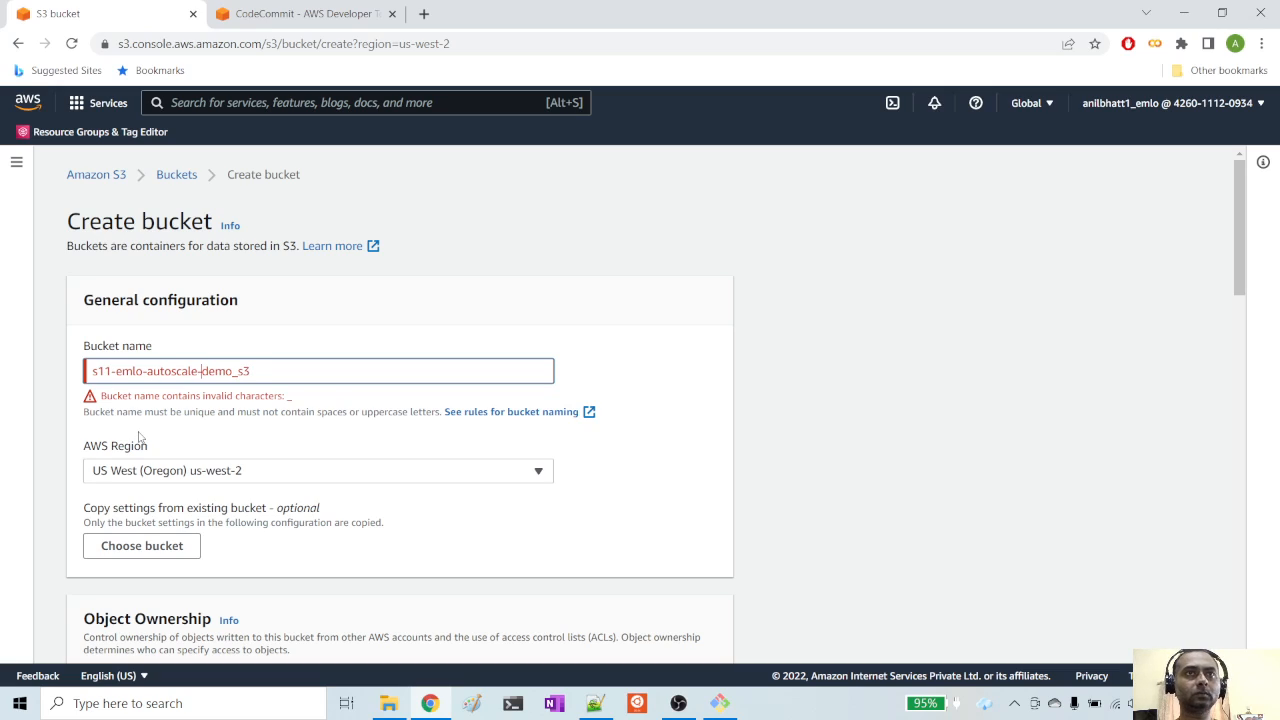
pyautogui.press('BackSpace')
pyautogui.write('-')
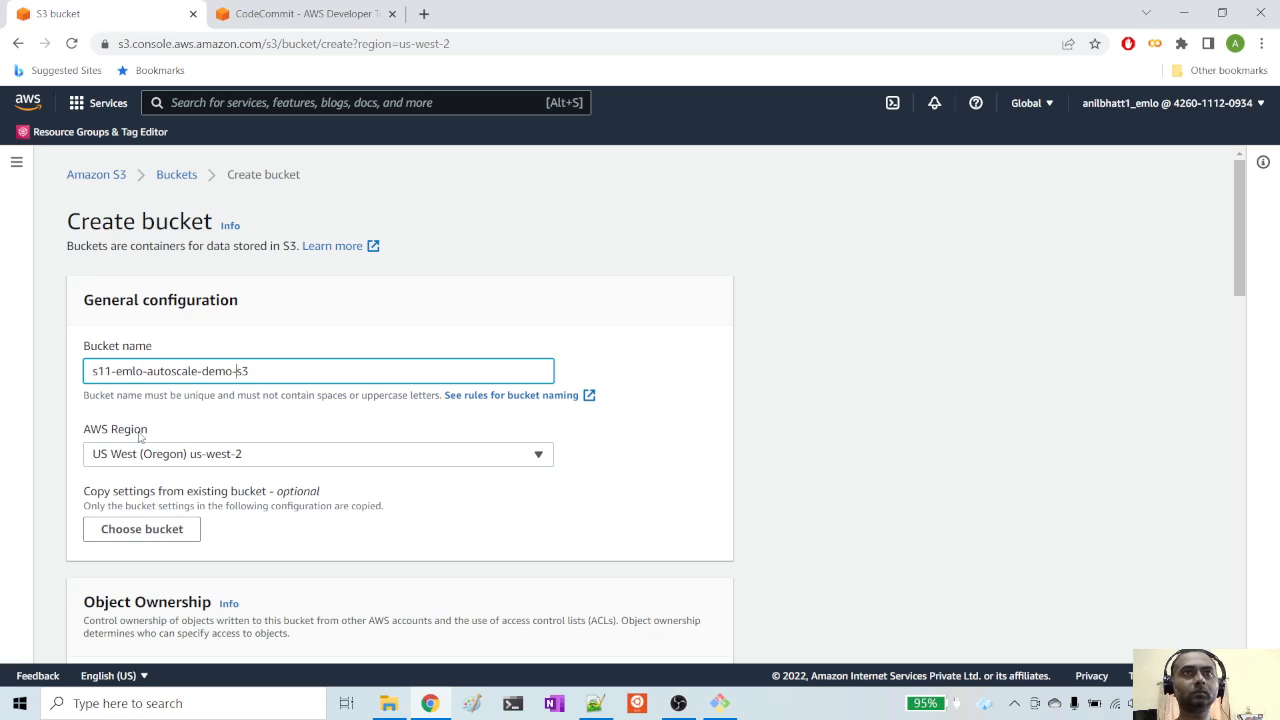
pyautogui.scroll(-15, 140, 437)
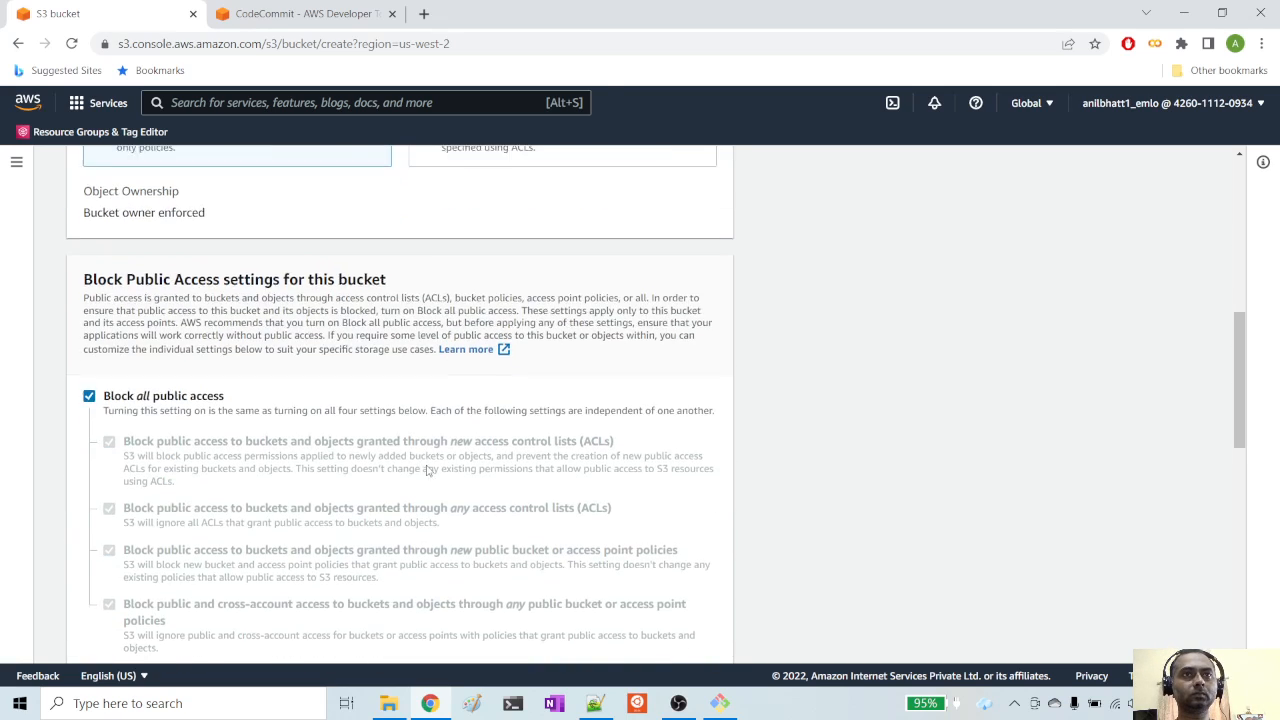
pyautogui.click(660, 634)
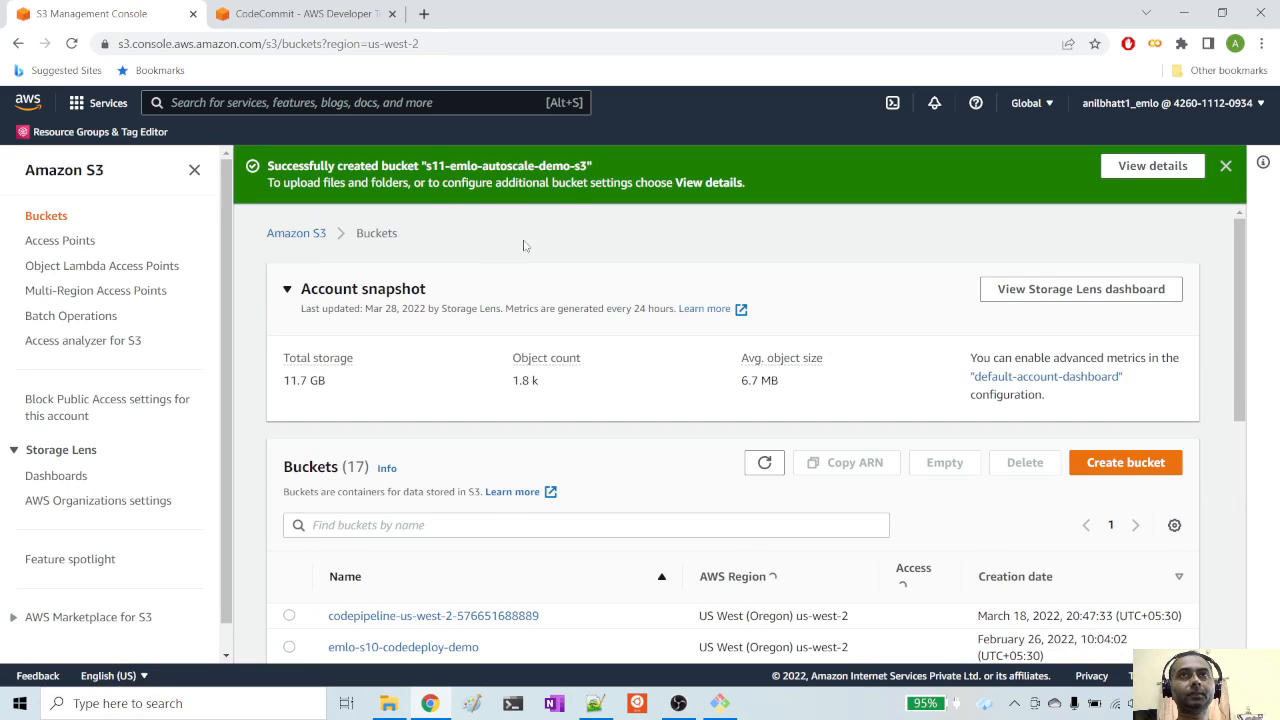
# Step: Look through the bucket list for s11-emlo-autoscale-demo-s3 and check its region, access and creation date
pyautogui.scroll(-3, 555, 372)
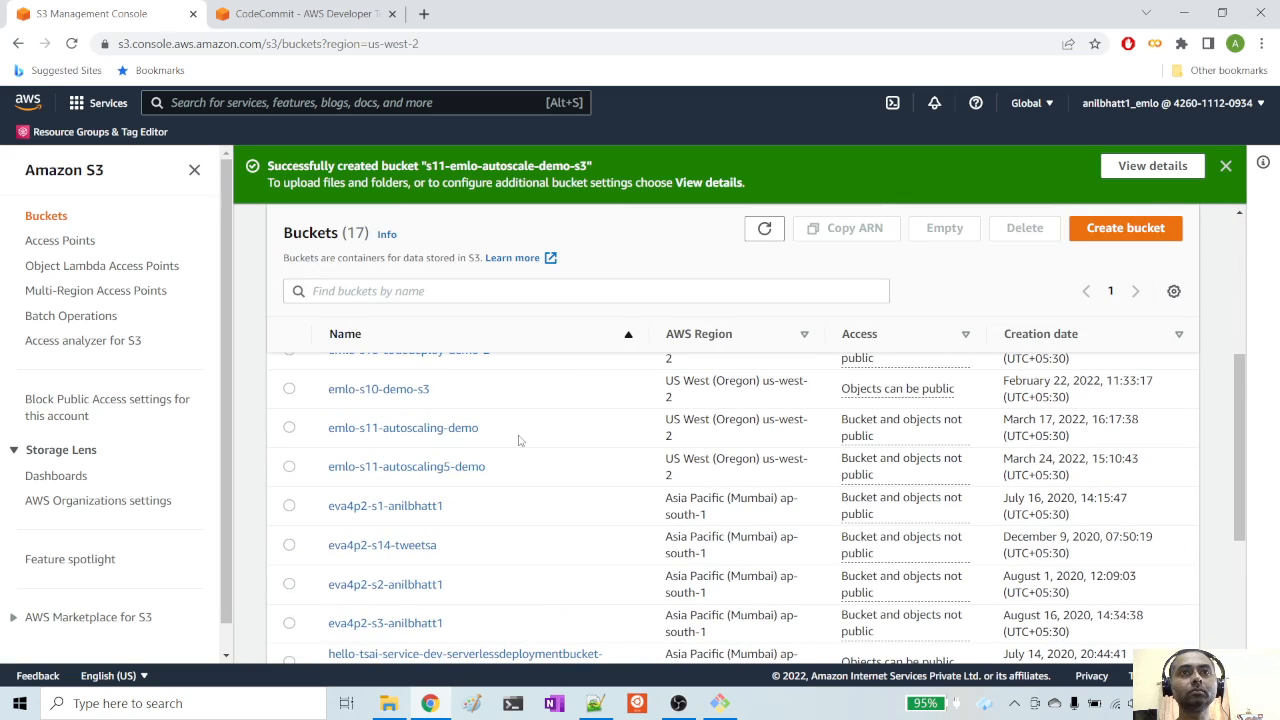
pyautogui.scroll(3, 571, 501)
pyautogui.scroll(-3, 571, 501)
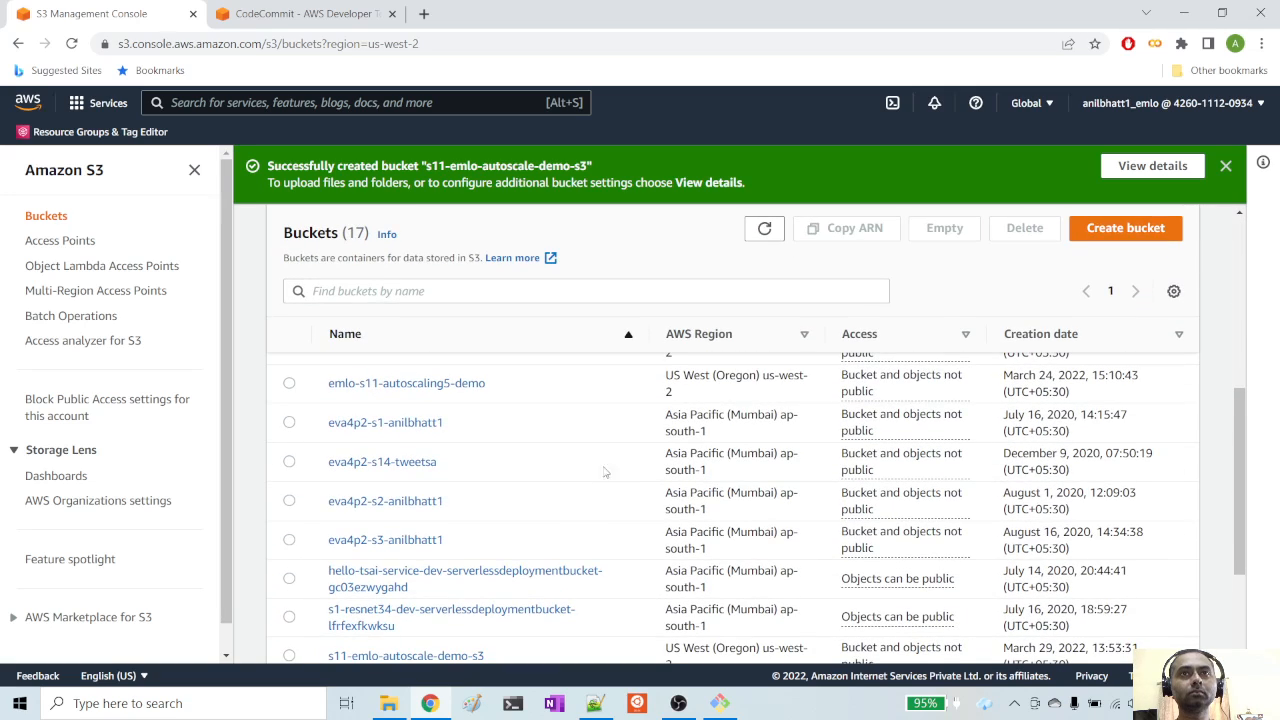
pyautogui.scroll(-3, 790, 415)
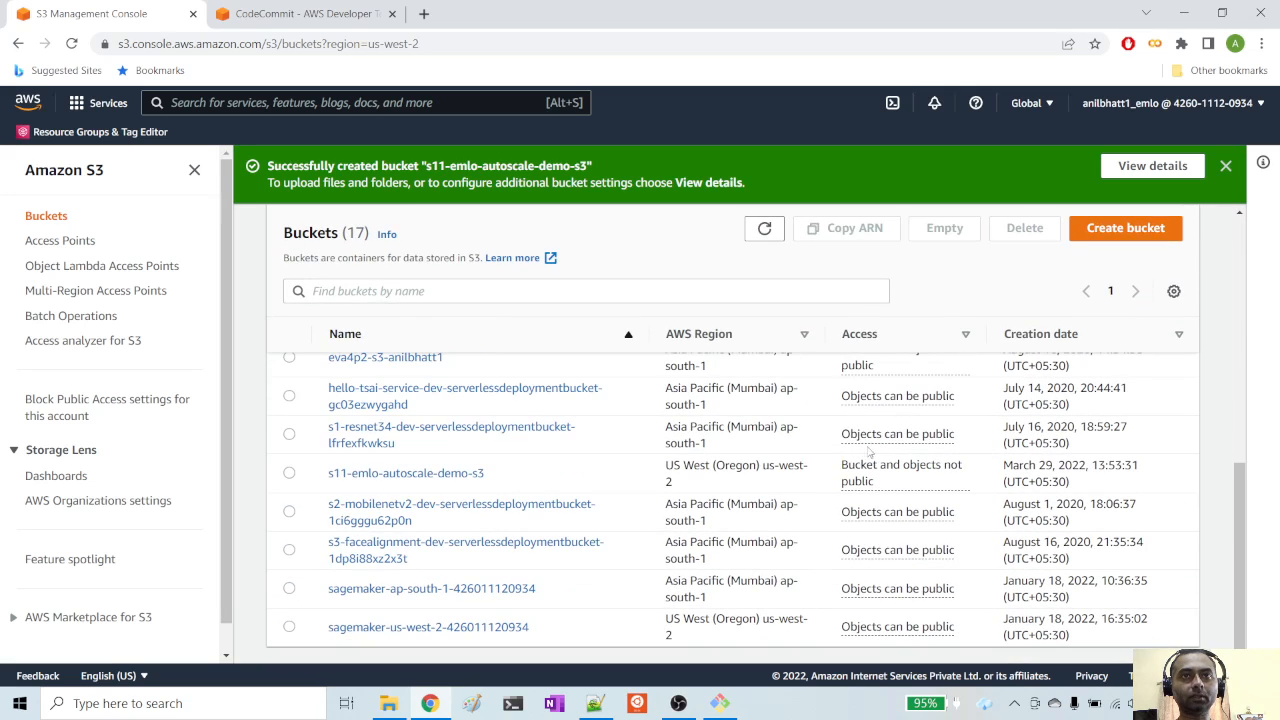
pyautogui.scroll(5, 621, 432)
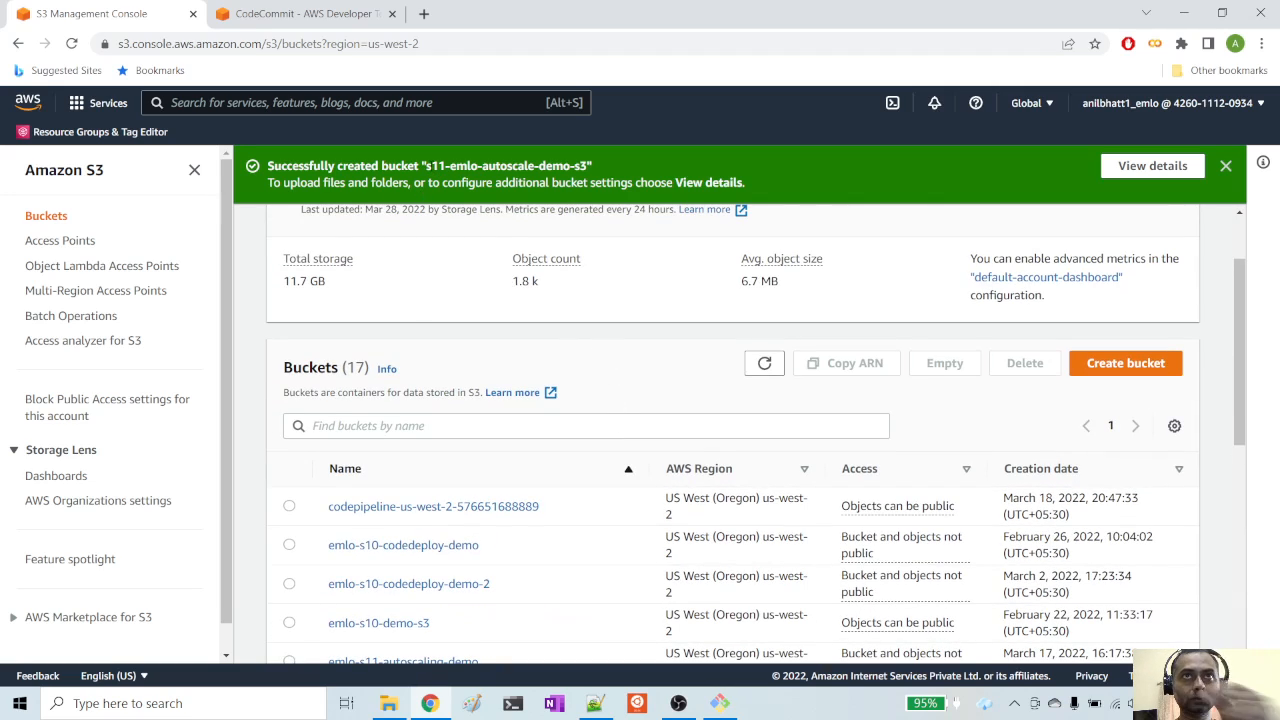
pyautogui.scroll(-5, 528, 355)
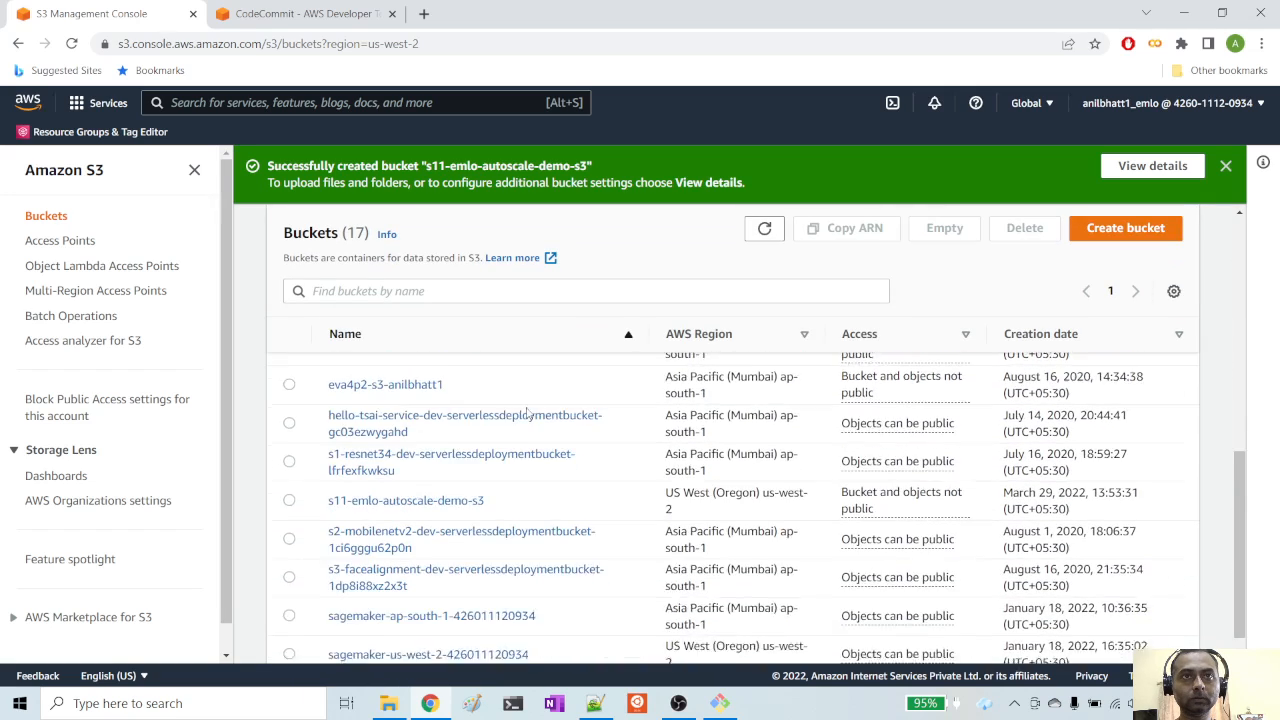
pyautogui.moveTo(505, 475); pyautogui.dragTo(323, 477)
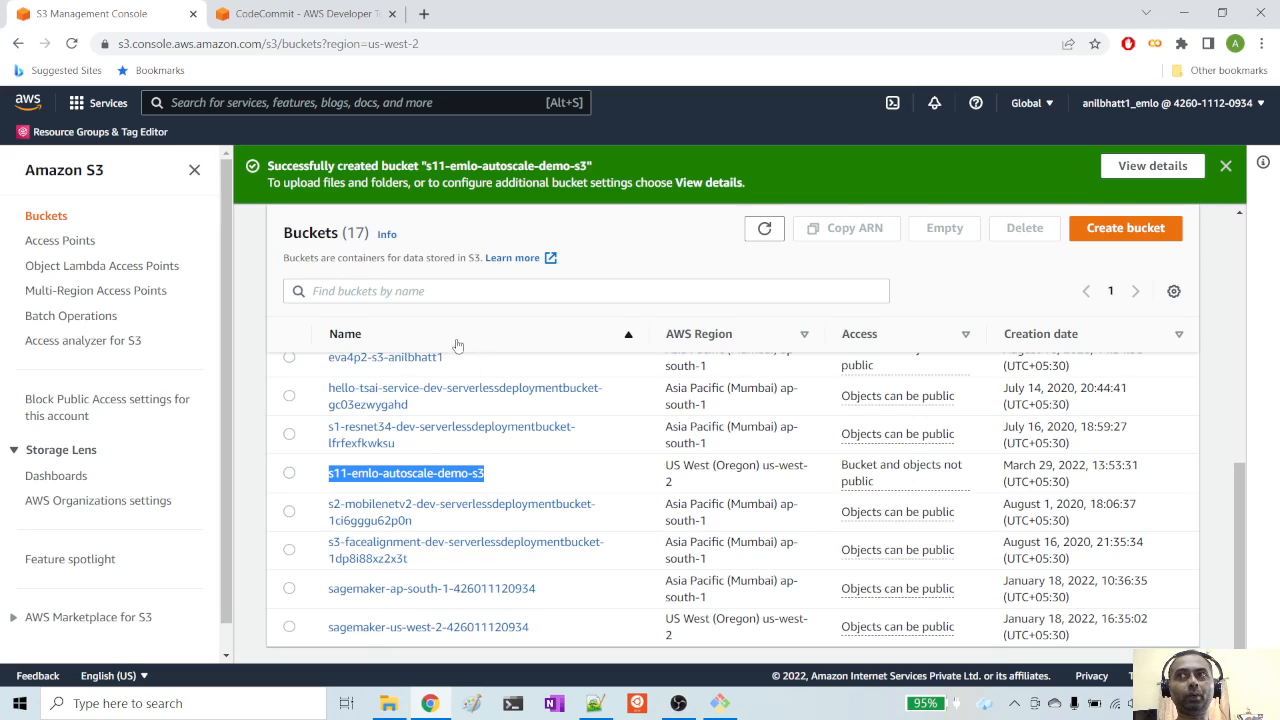
pyautogui.click(424, 14)
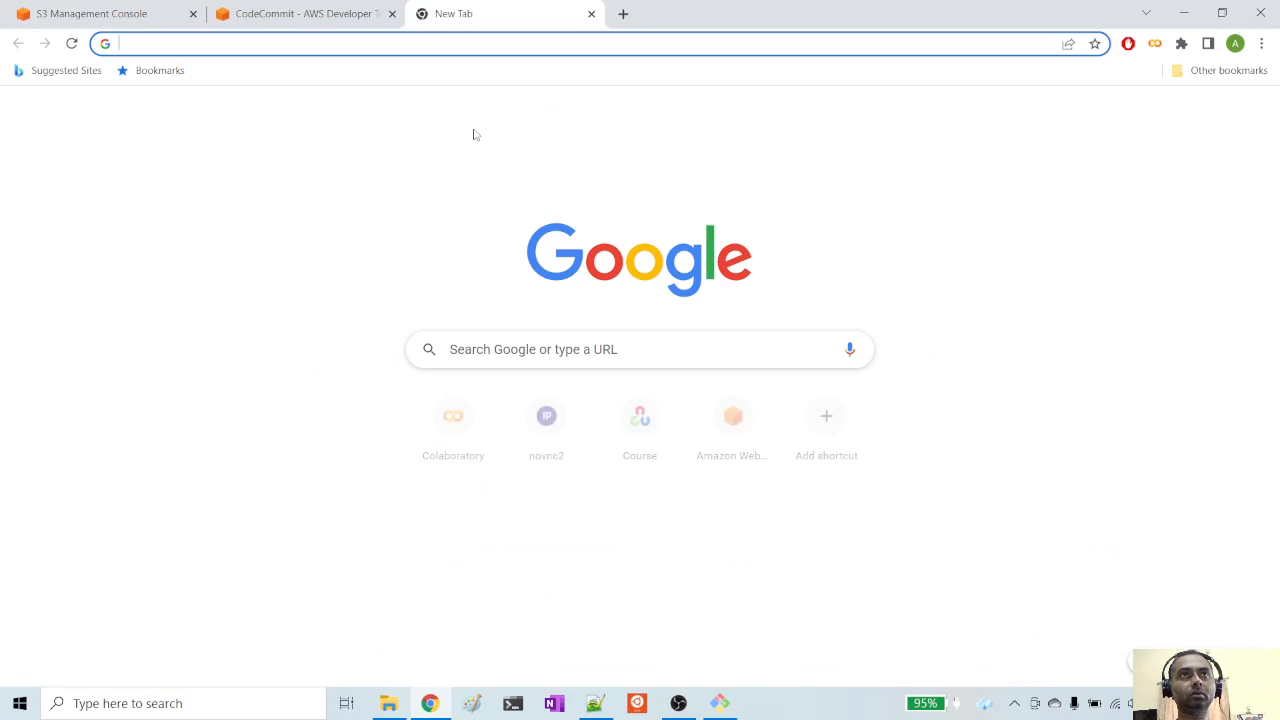
pyautogui.click(591, 14)
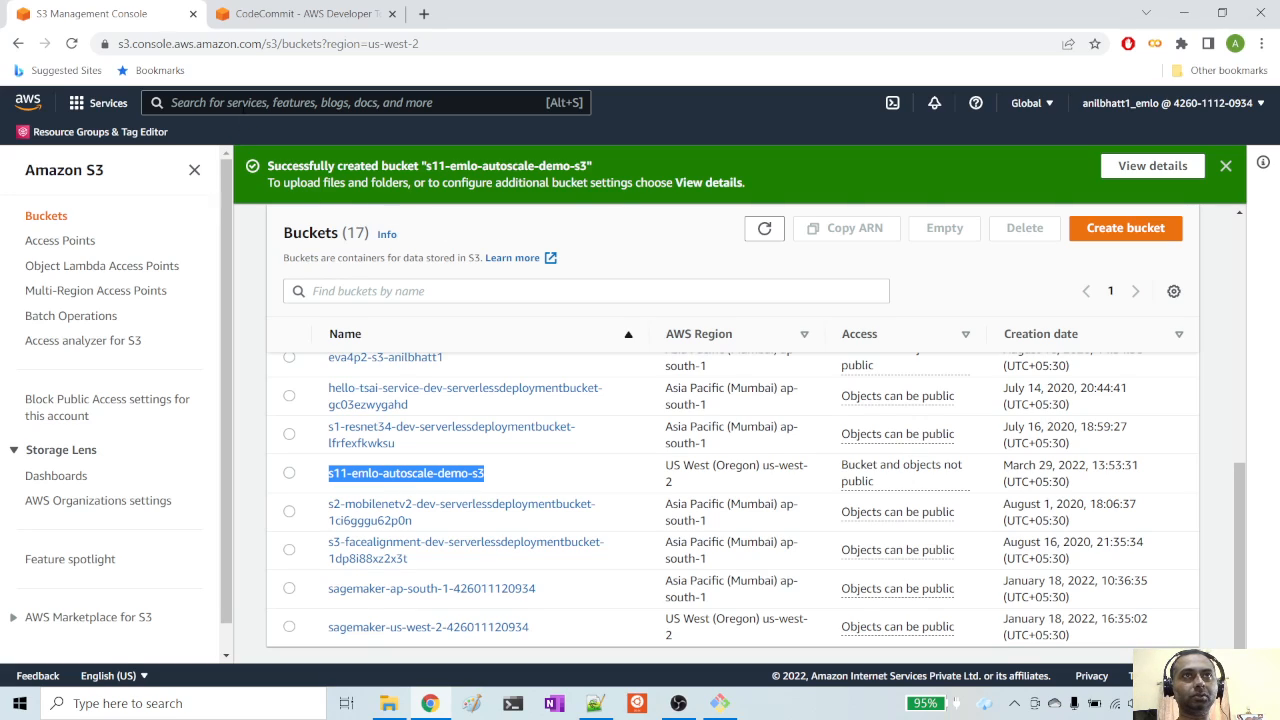
# Step: Search the AWS services for IAM, open it in a new browser tab and display the list of roles
pyautogui.click(171, 102)
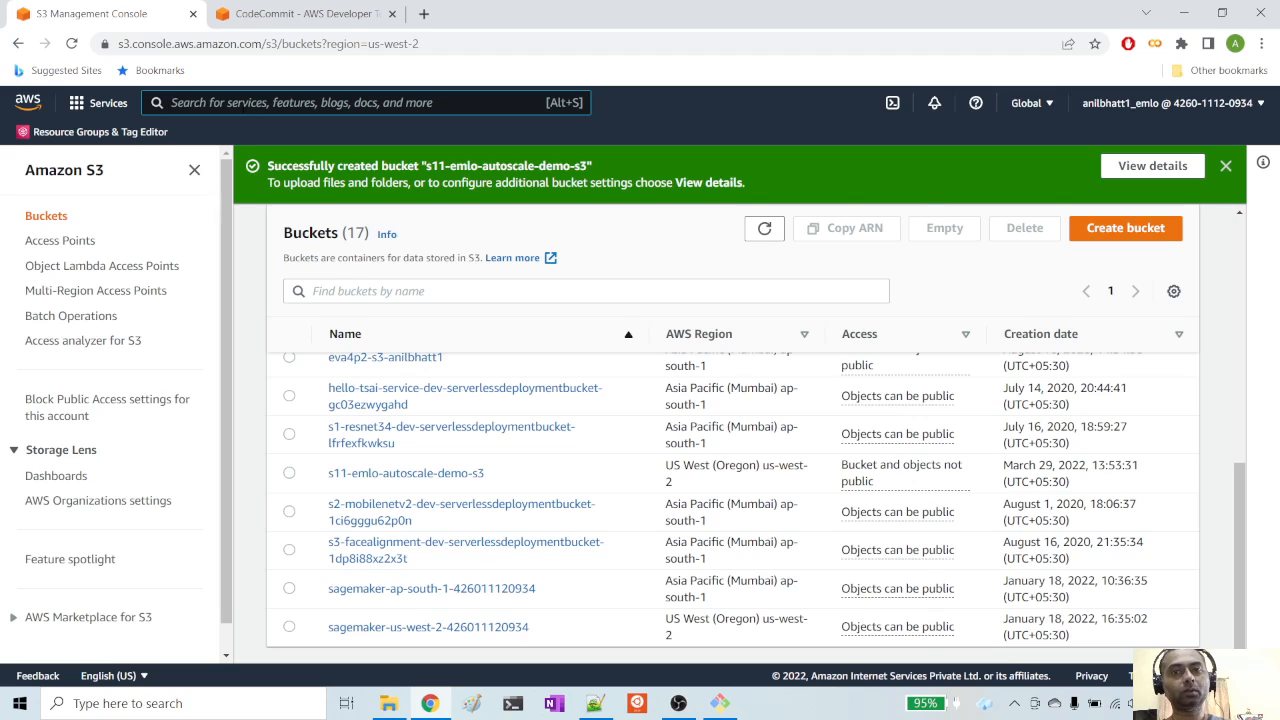
pyautogui.write('iam')
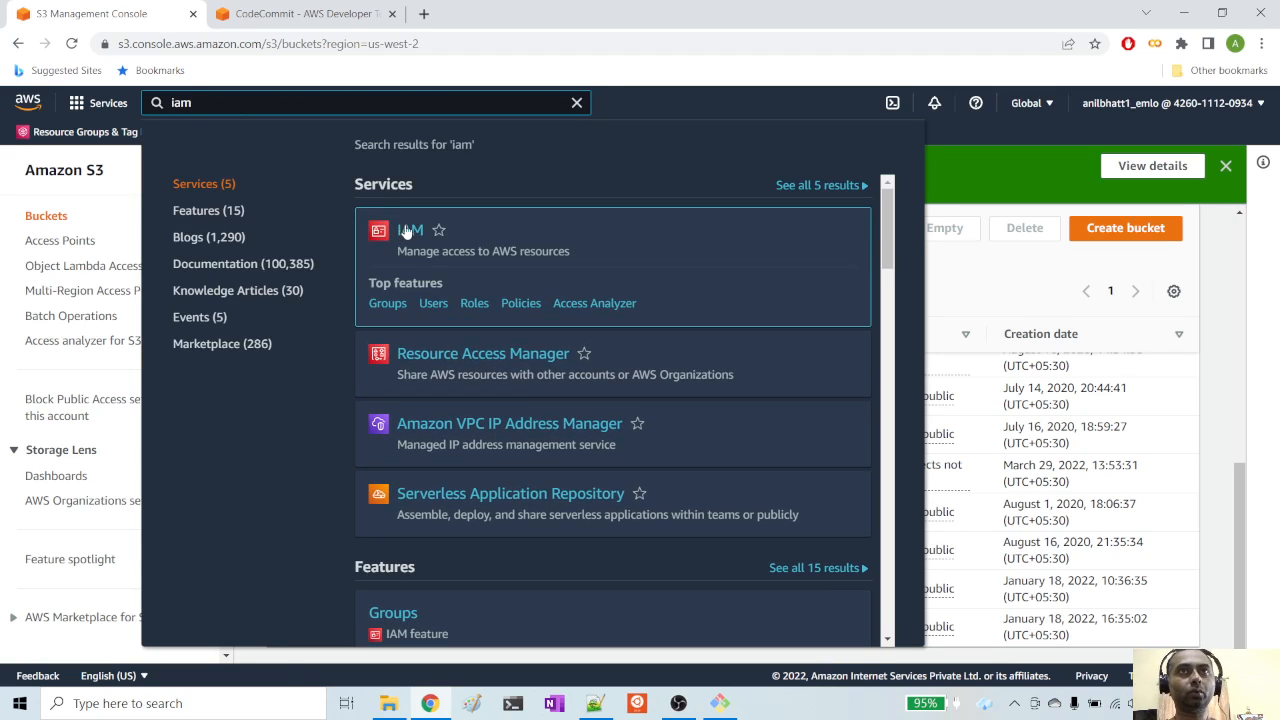
pyautogui.rightClick(406, 231)
pyautogui.click(481, 237)
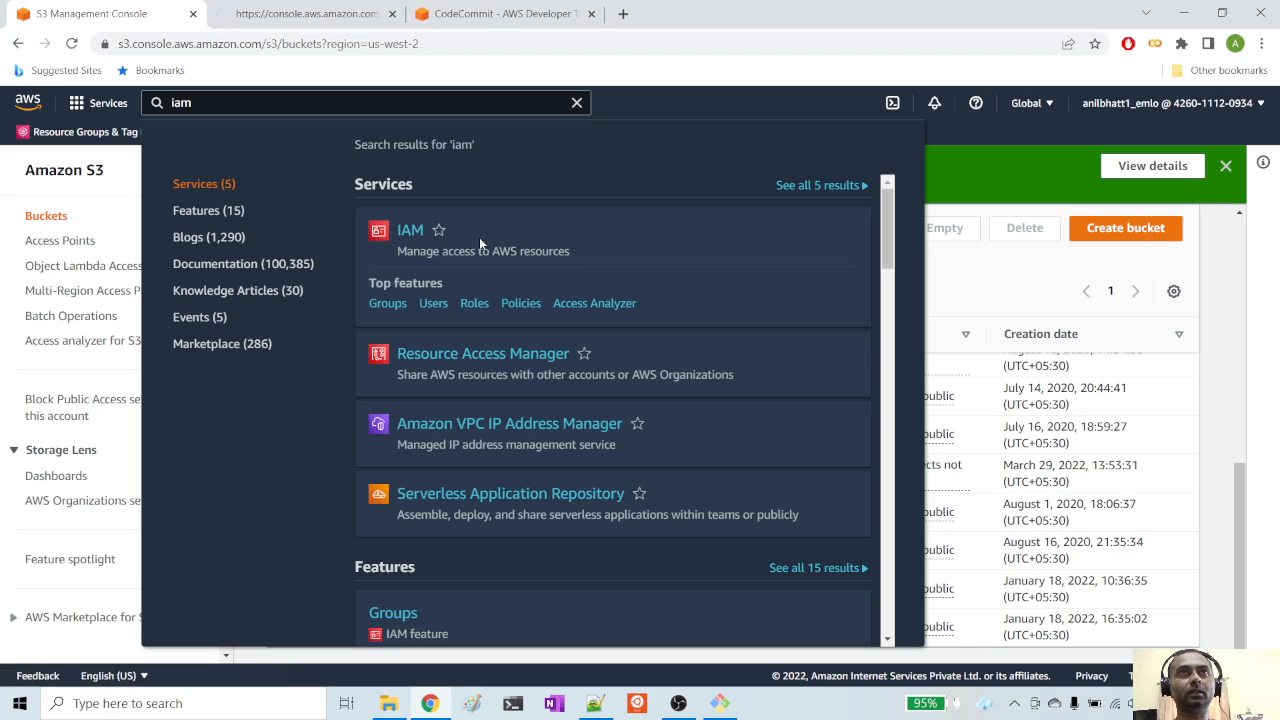
pyautogui.click(308, 14)
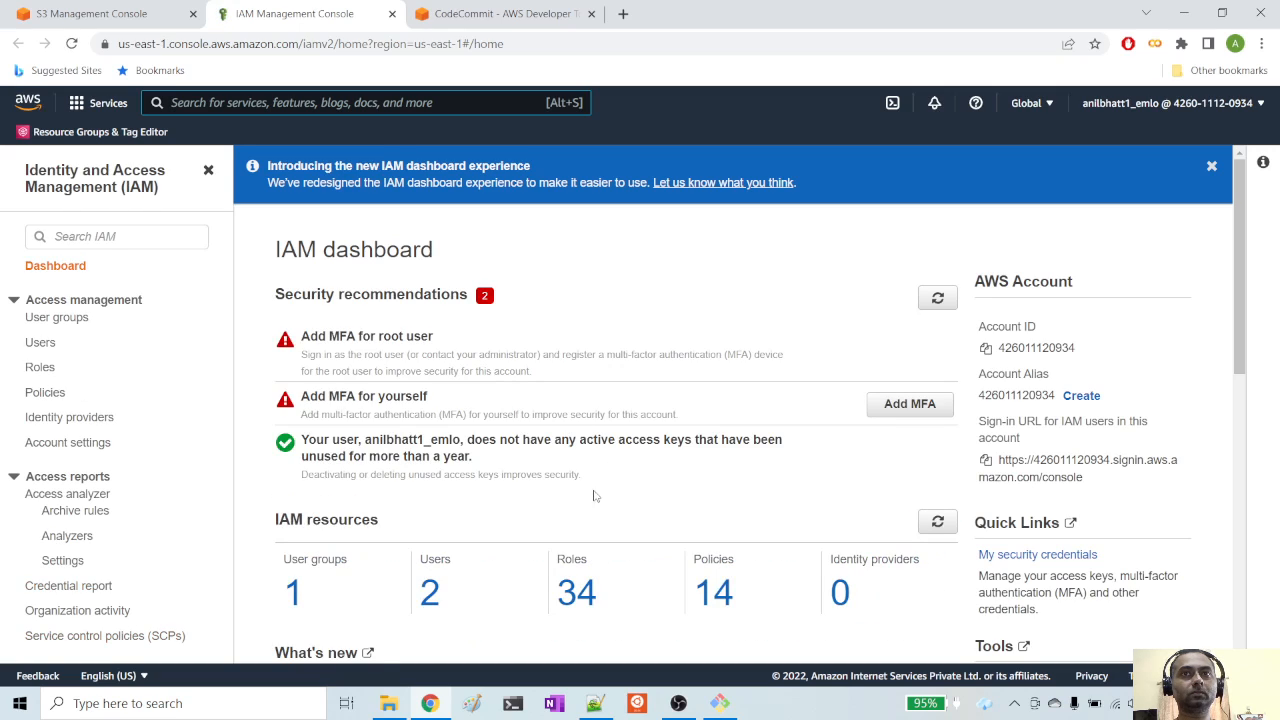
pyautogui.click(578, 594)
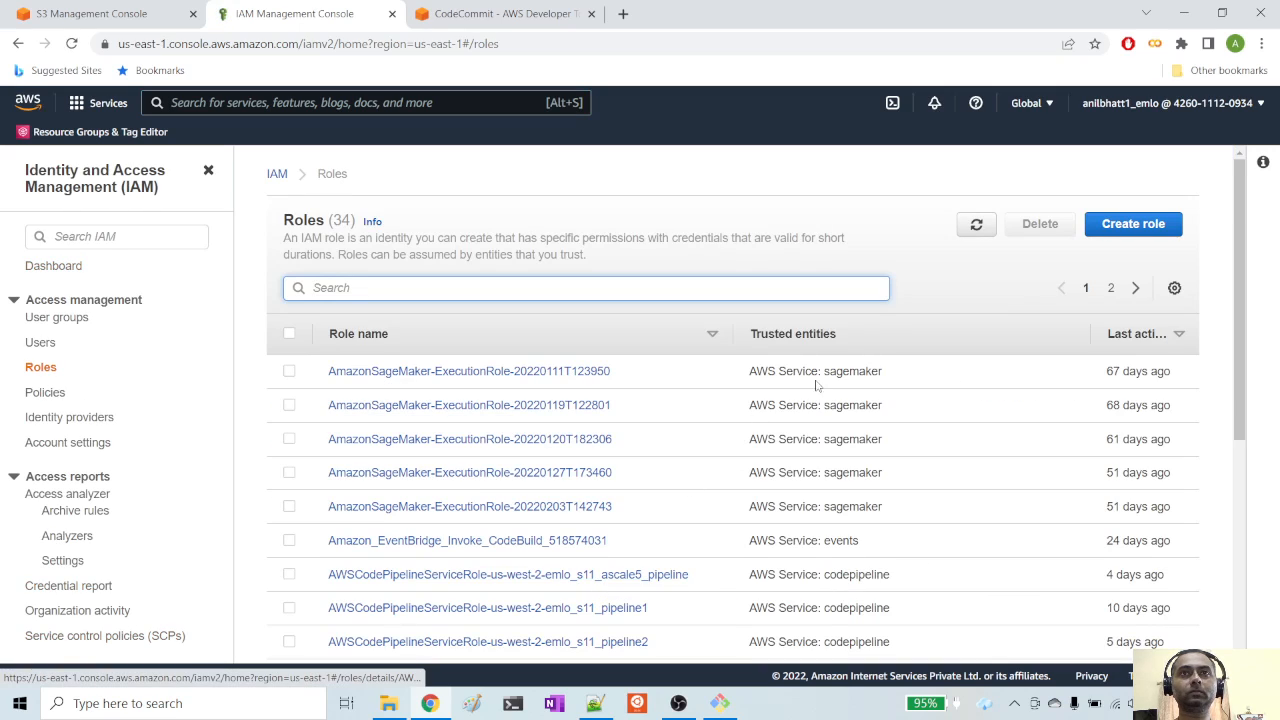
# Step: Look through the role list, examine the permissions policies of emlo_s11_autoscale_ec2_r5 and return to the roles
pyautogui.scroll(-4, 623, 459)
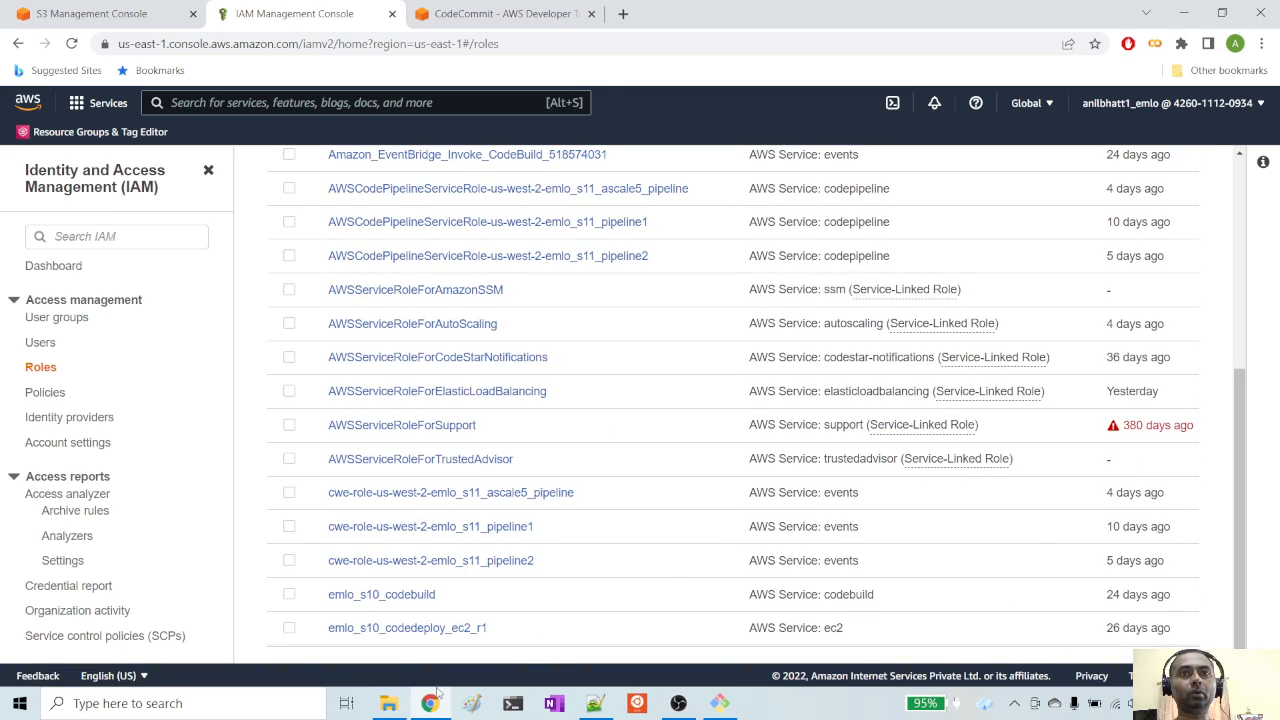
pyautogui.scroll(4, 925, 440)
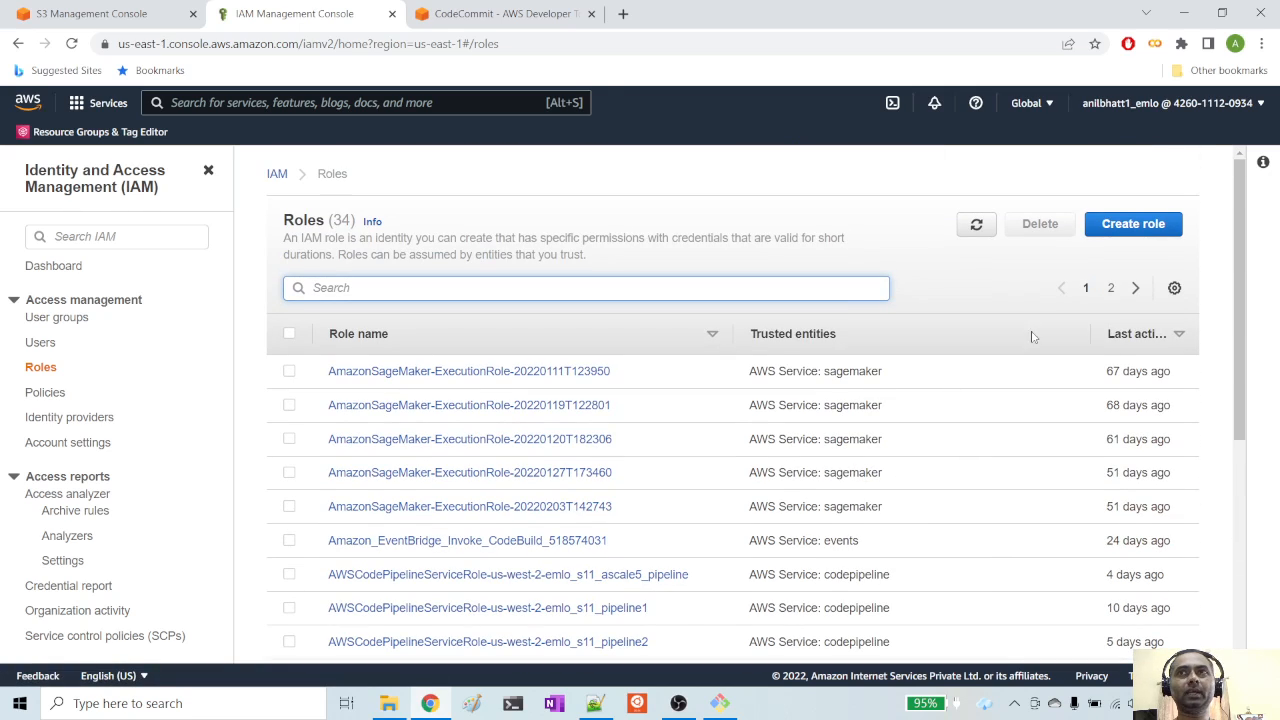
pyautogui.click(1135, 288)
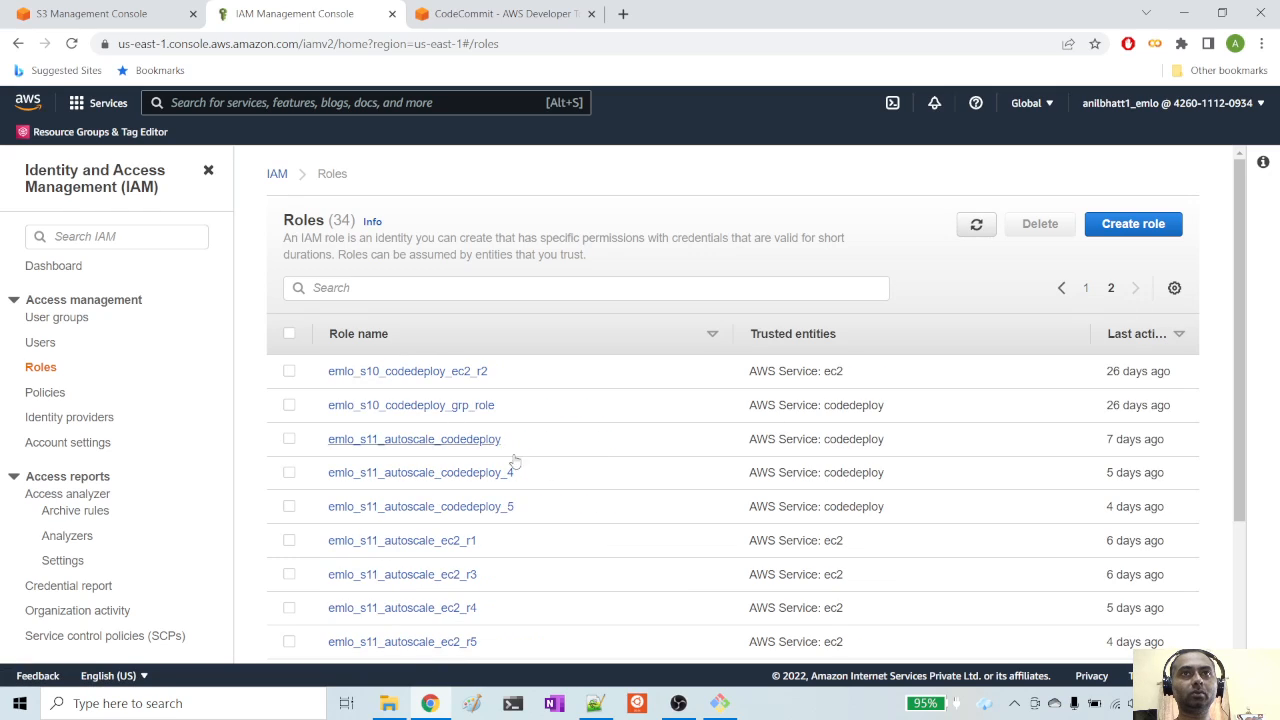
pyautogui.scroll(-2, 555, 468)
pyautogui.click(440, 462)
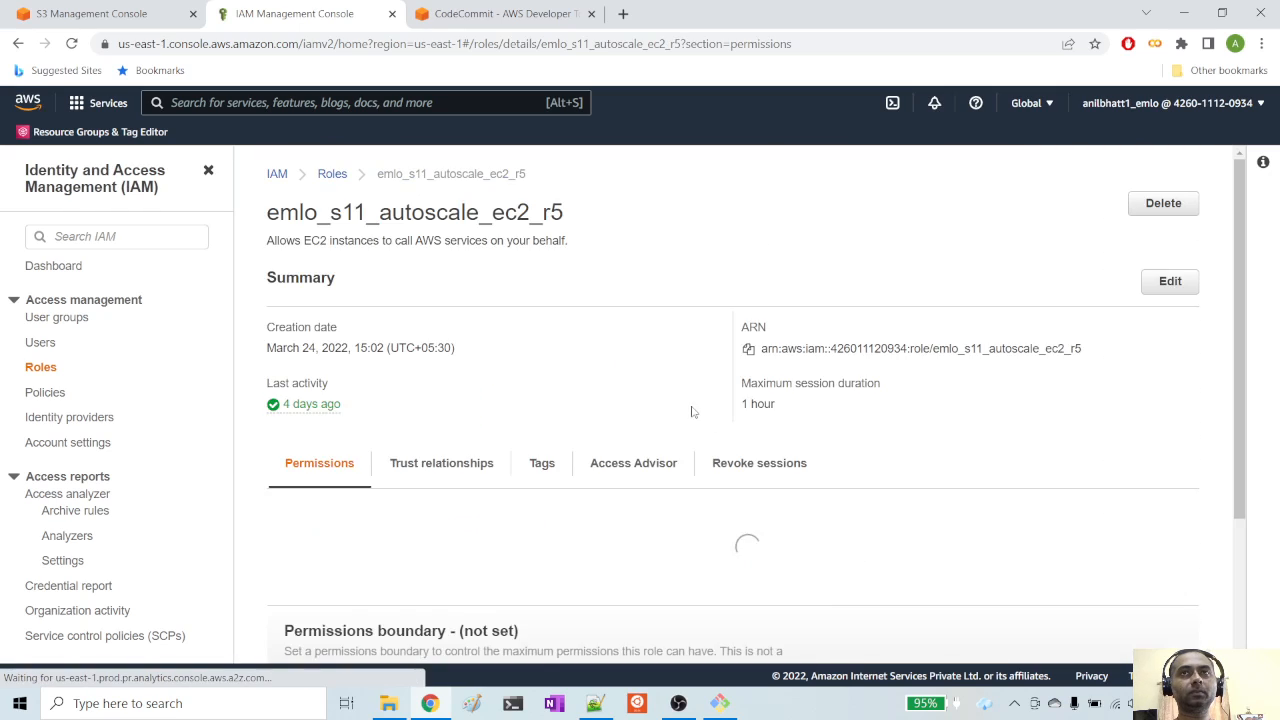
pyautogui.scroll(-3, 490, 480)
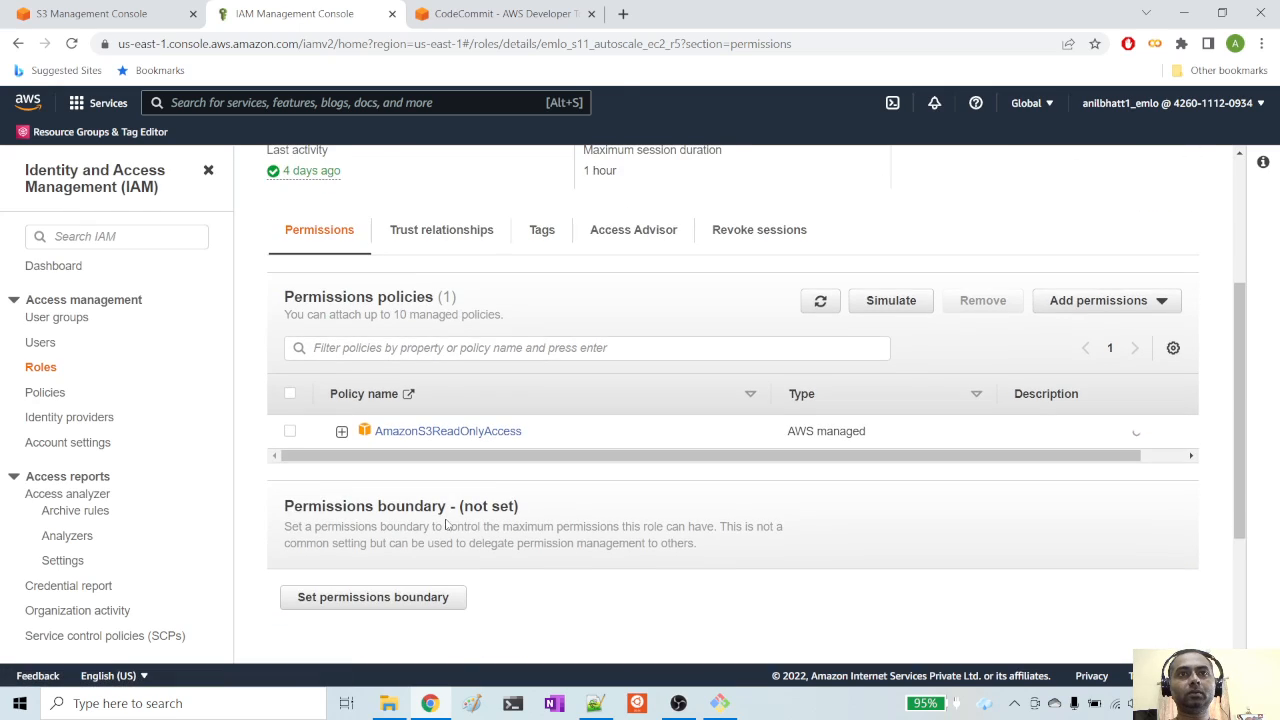
pyautogui.moveTo(543, 440); pyautogui.dragTo(378, 437)
pyautogui.scroll(3, 765, 467)
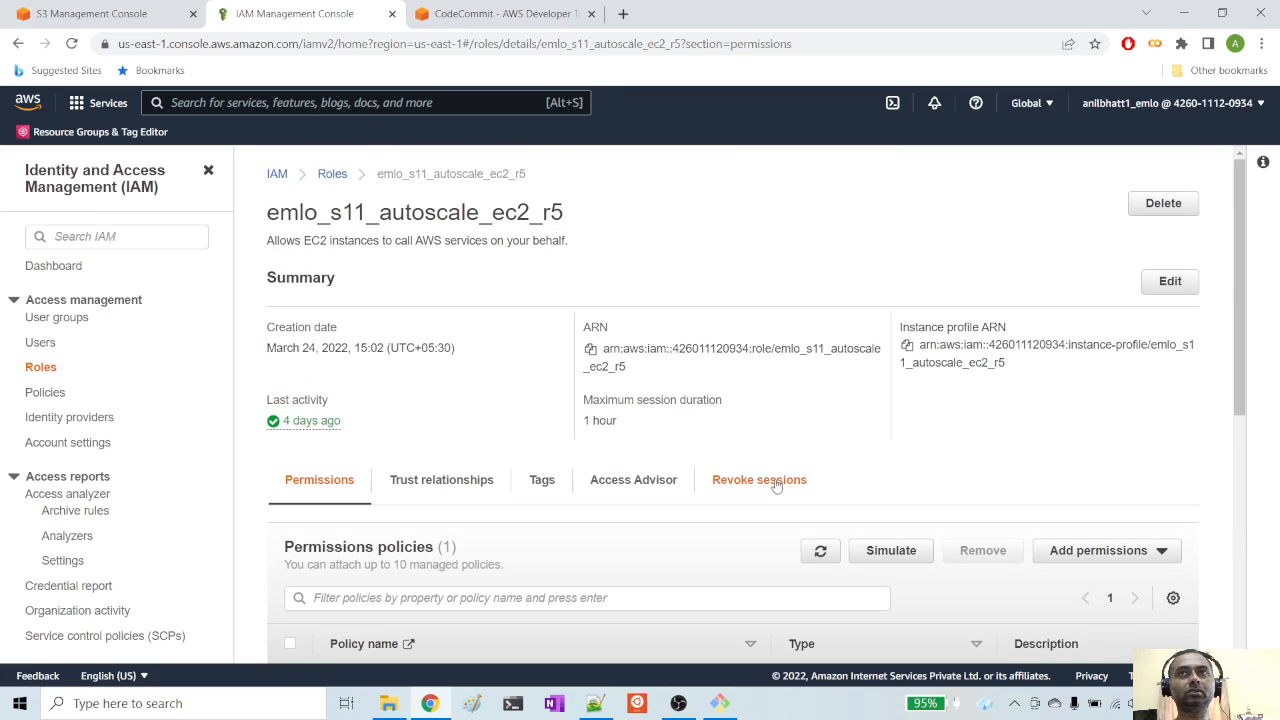
pyautogui.click(332, 174)
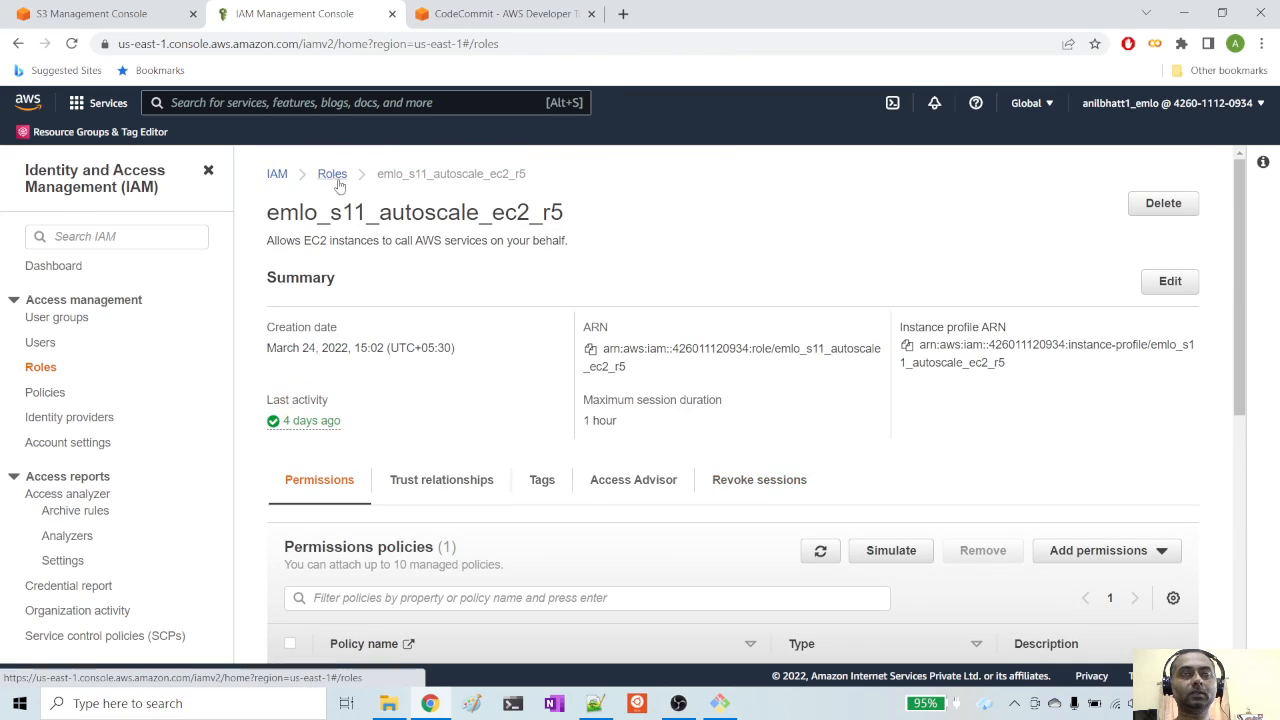
# Step: Start creating a new role with AWS service as the trusted entity type and EC2 as the use case
pyautogui.click(1134, 228)
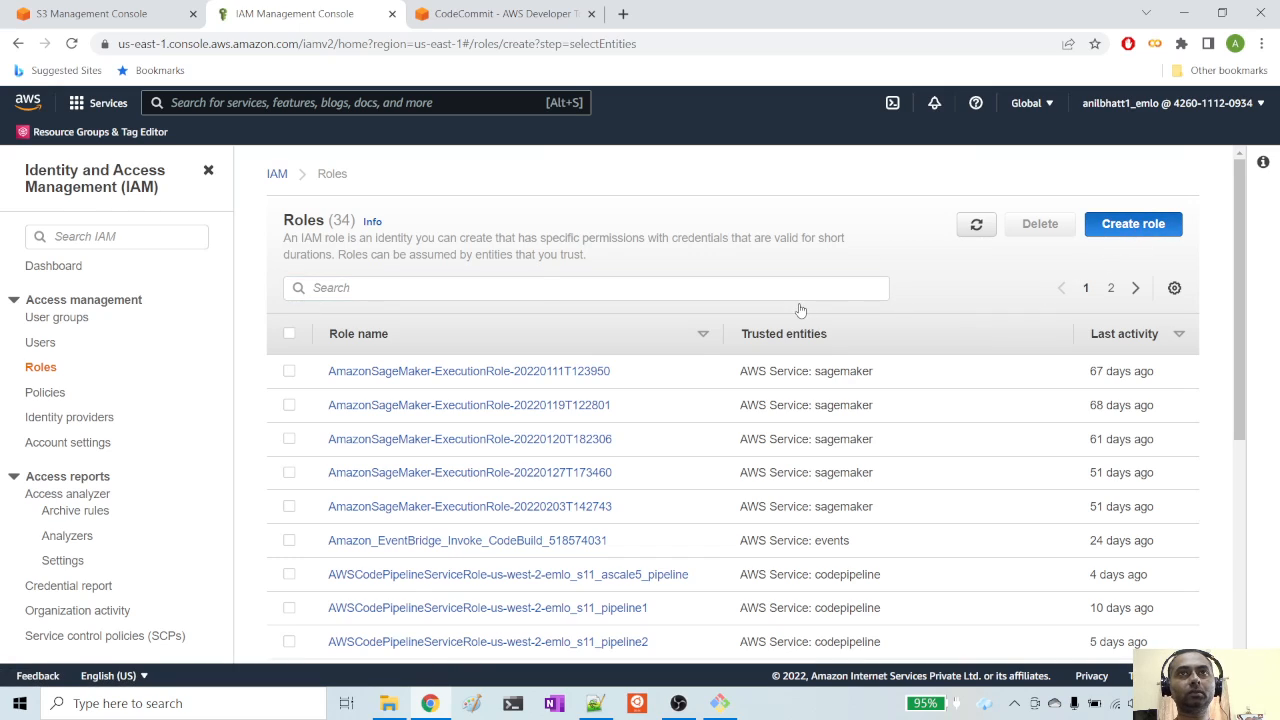
pyautogui.scroll(-1, 400, 430)
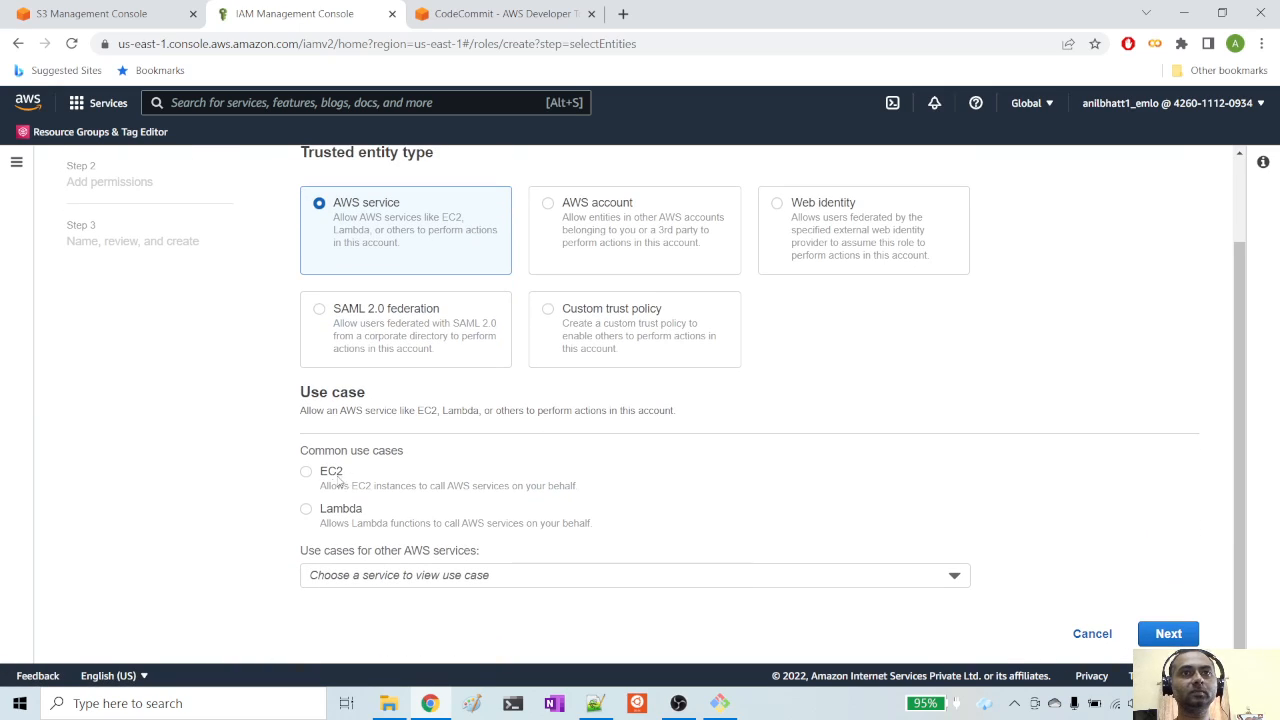
pyautogui.click(306, 474)
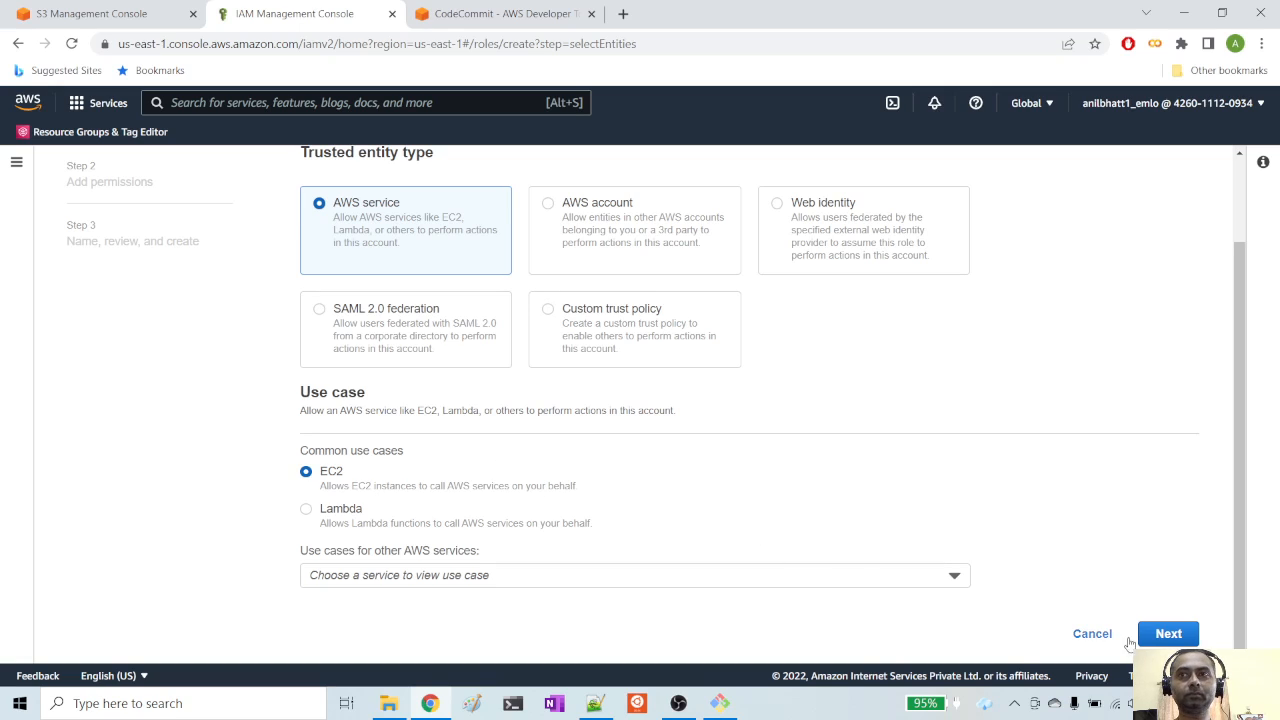
pyautogui.click(1164, 637)
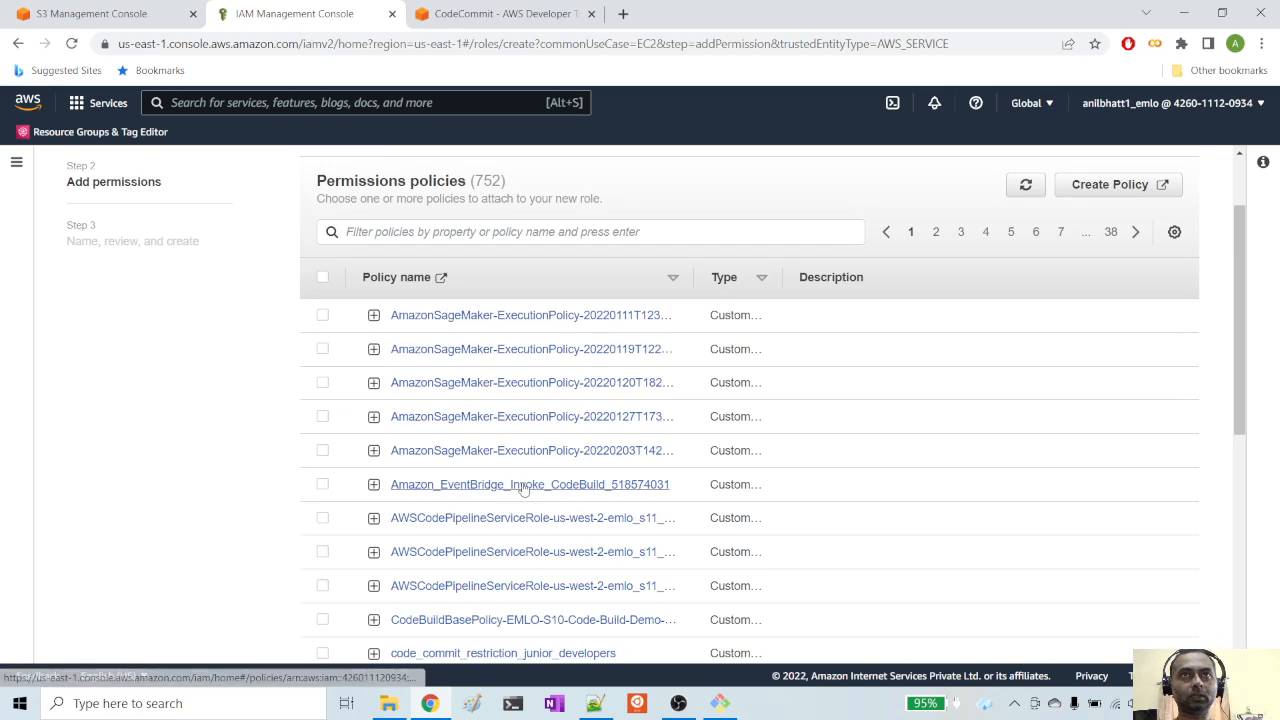
# Step: Filter the permissions policies by s3 and remove the mistyped s3readom filter
pyautogui.click(397, 232)
pyautogui.write('s3readon')
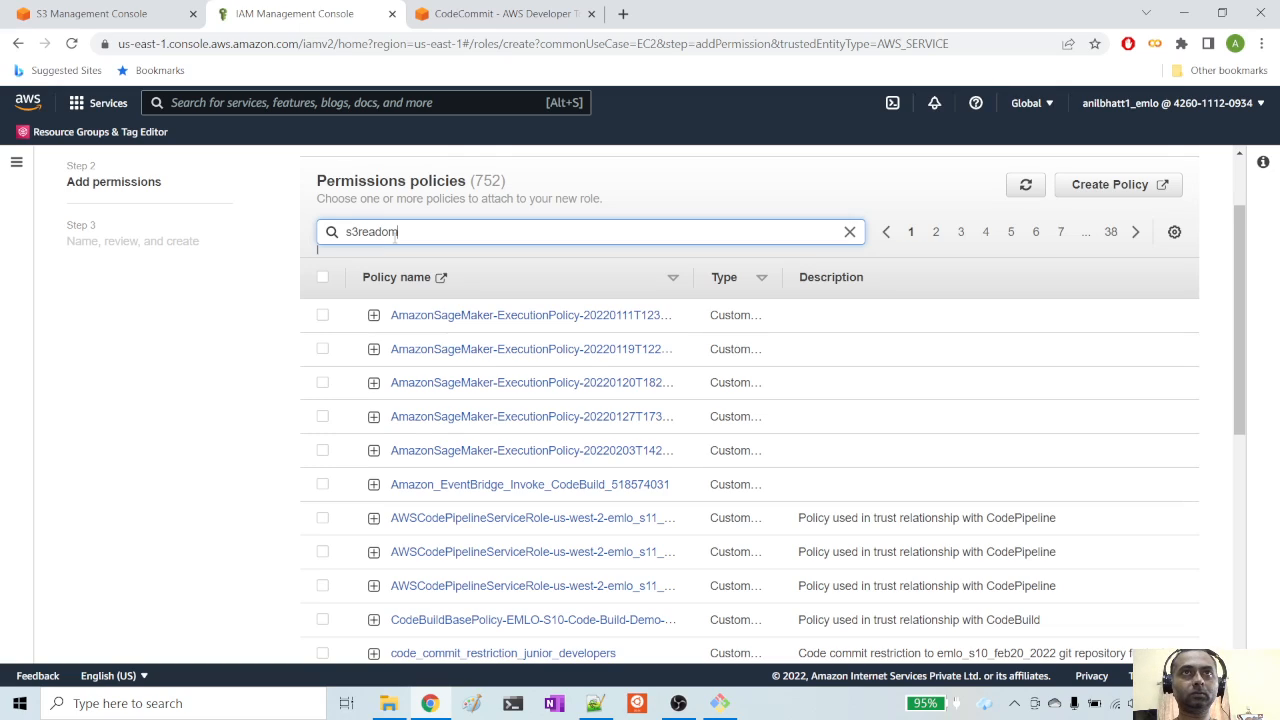
pyautogui.press('Return')
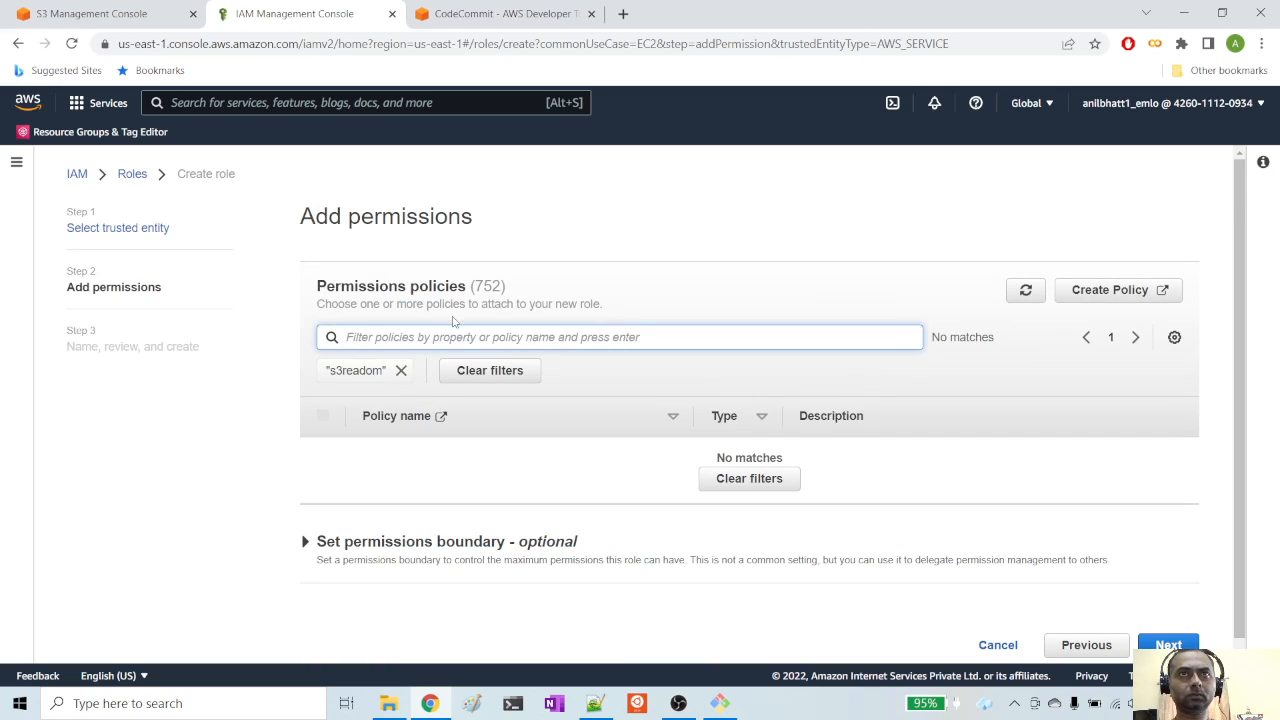
pyautogui.write('se')
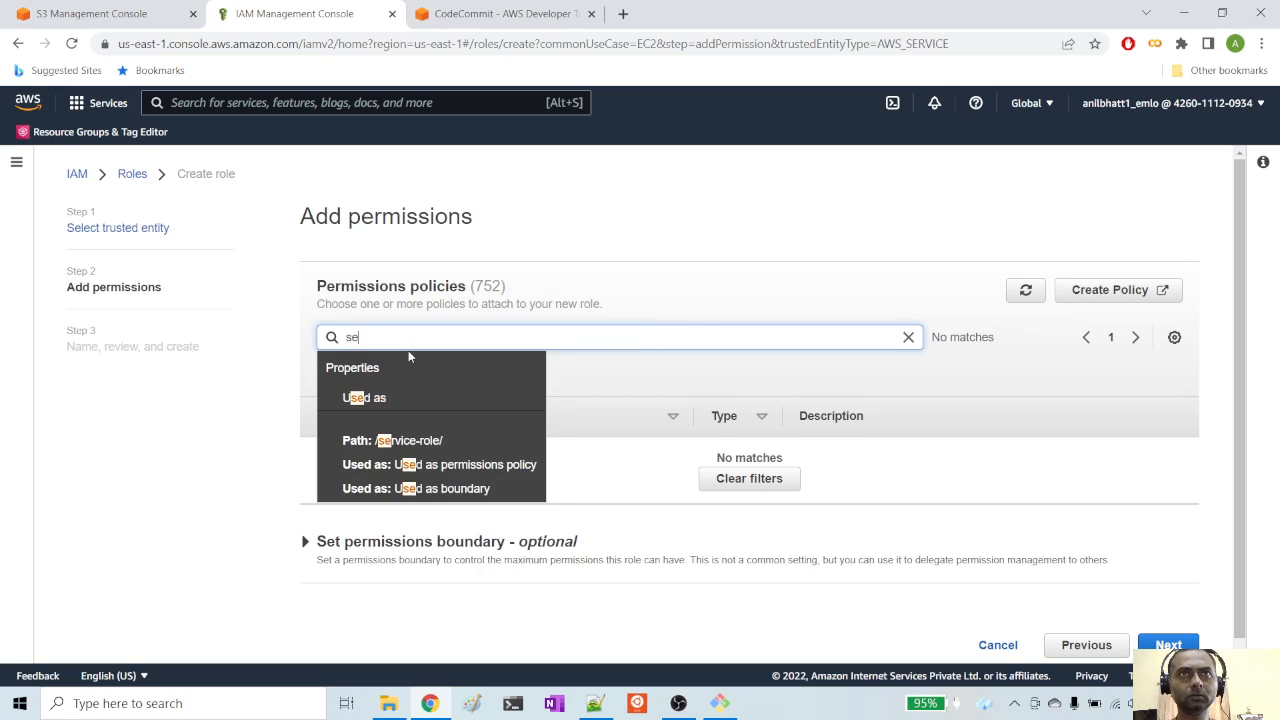
pyautogui.press('BackSpace')
pyautogui.write('3')
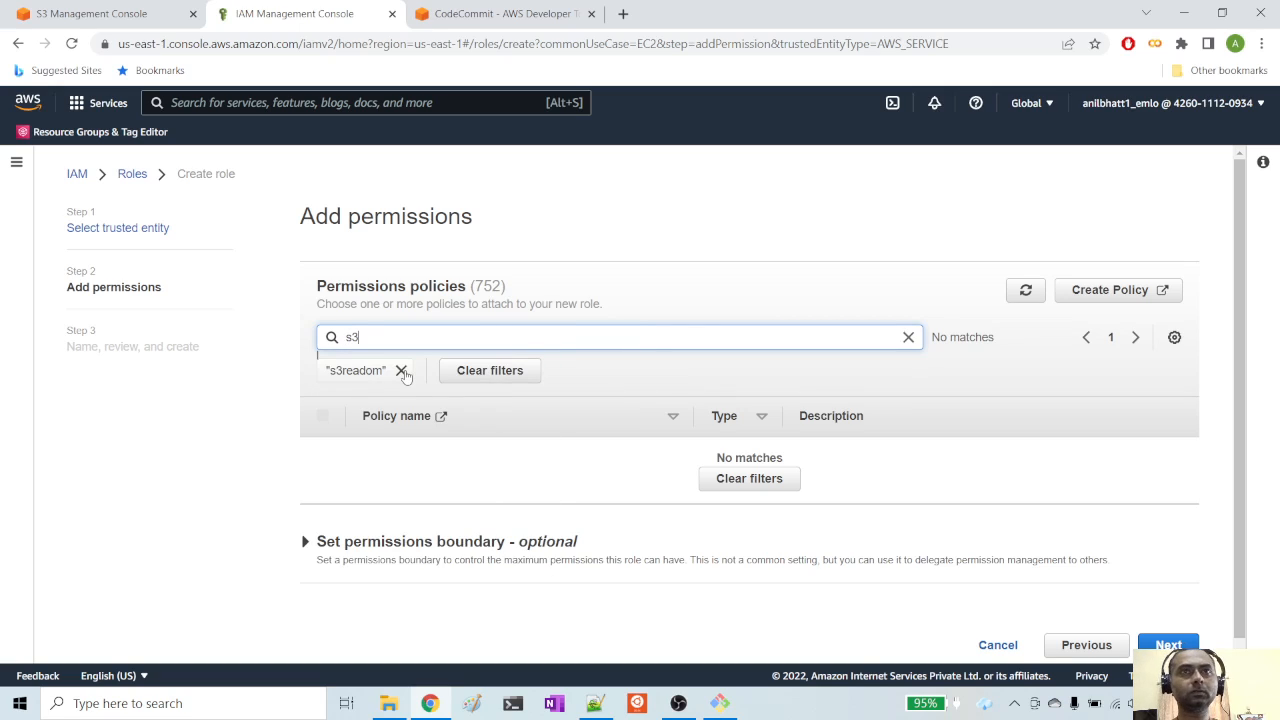
pyautogui.press('Return')
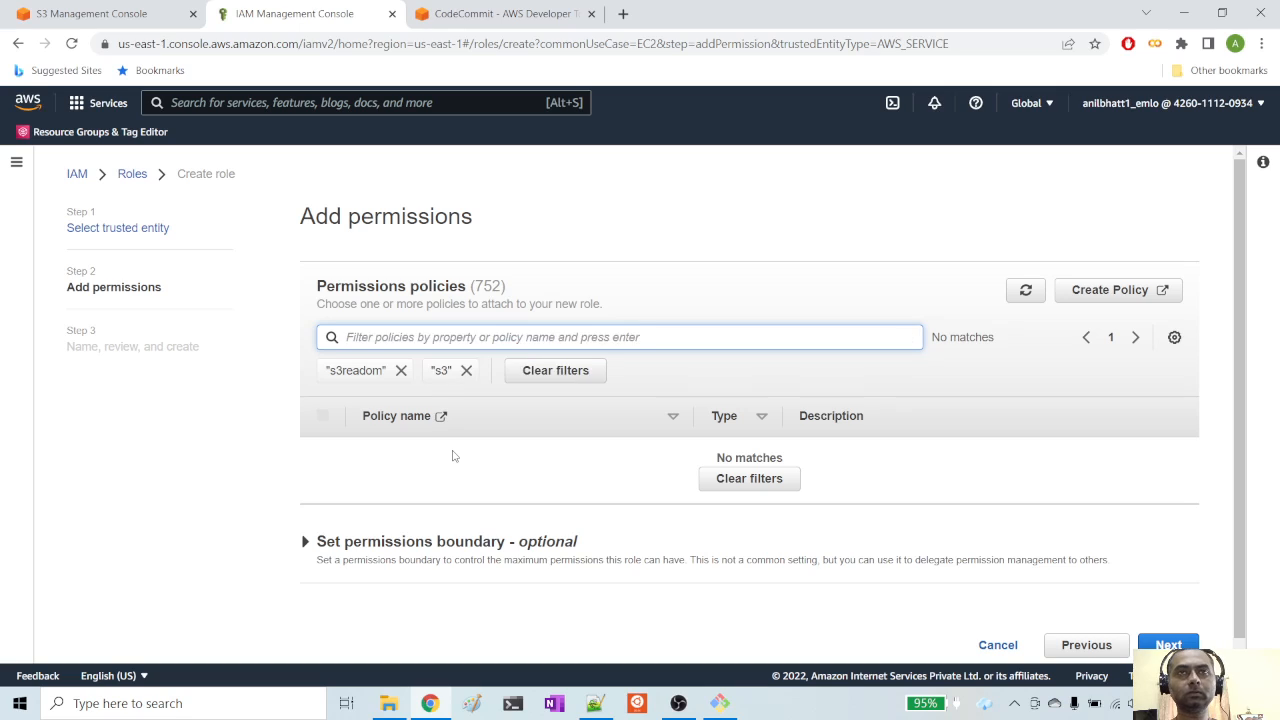
pyautogui.click(401, 370)
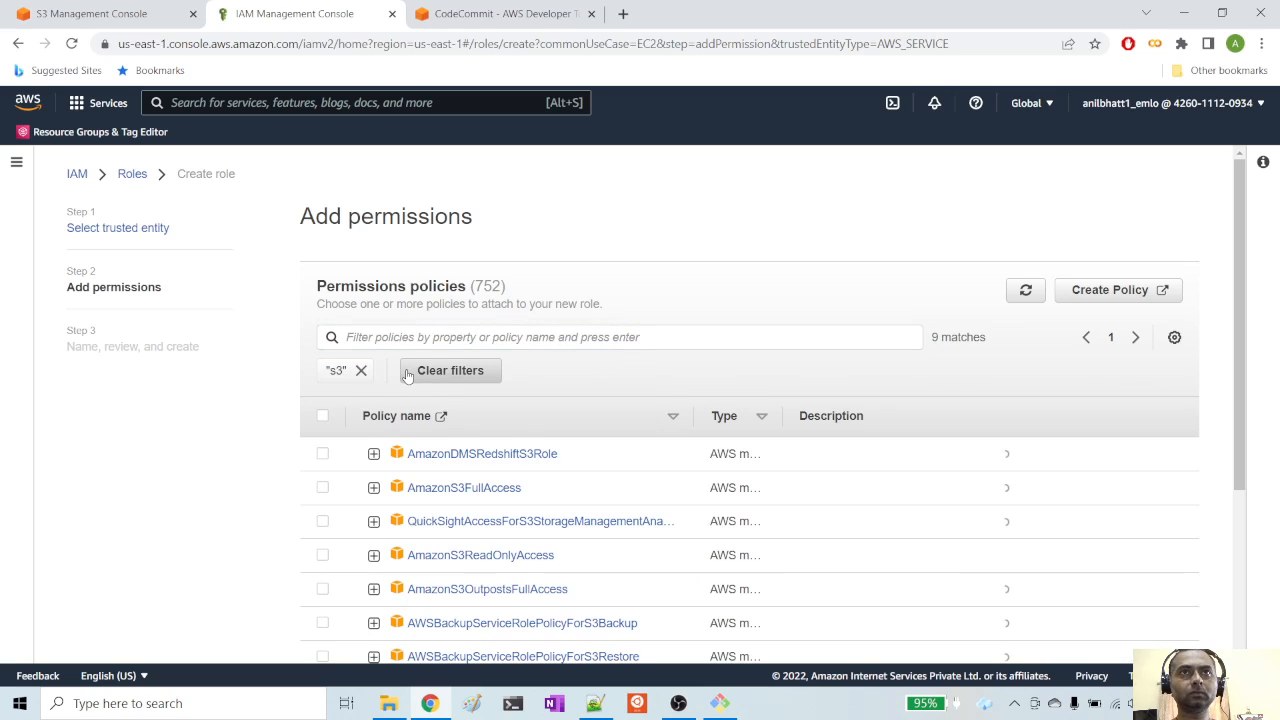
# Step: Narrow the policies with the filter S3Read, select AmazonS3ReadOnlyAccess and continue to naming the role
pyautogui.click(402, 337)
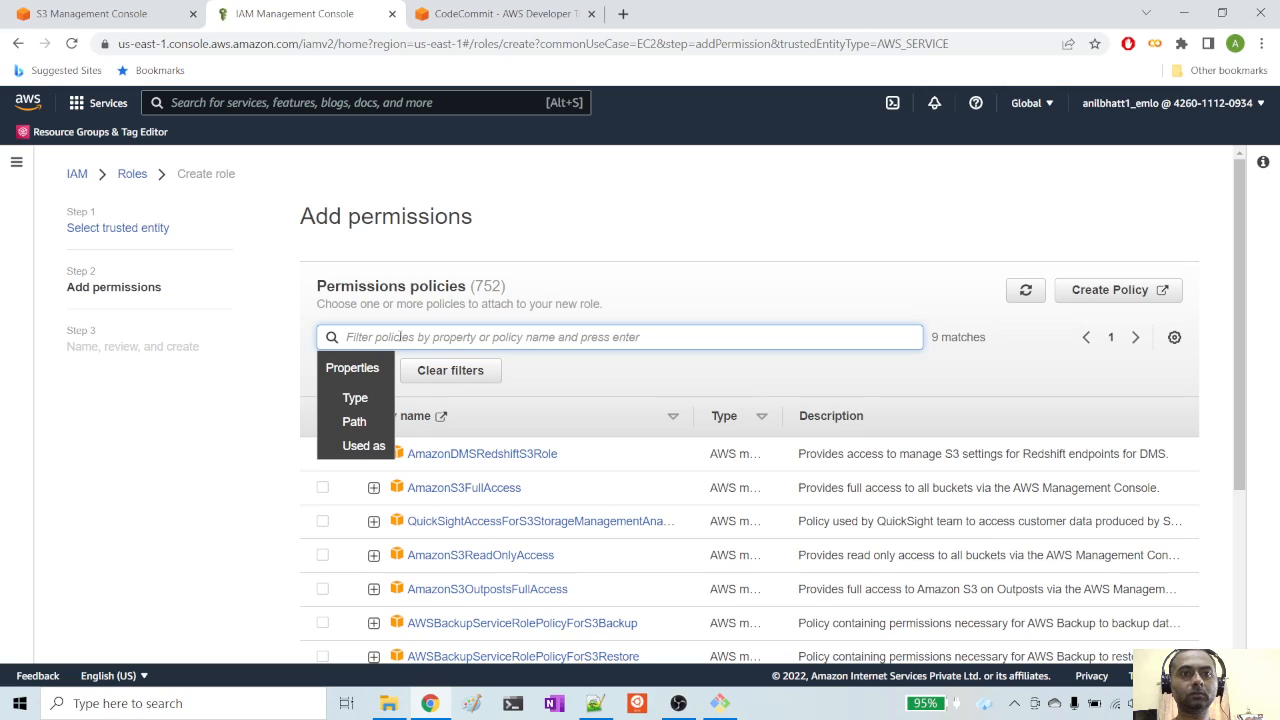
pyautogui.write('S3')
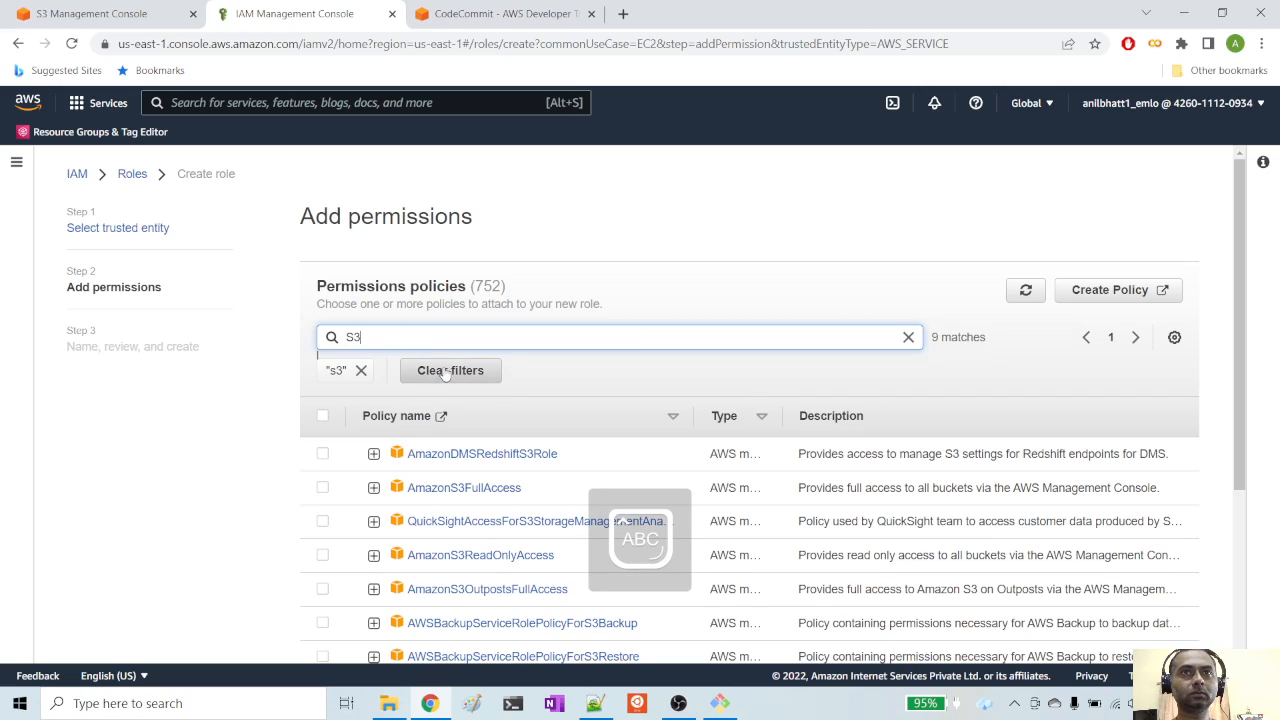
pyautogui.write('Read')
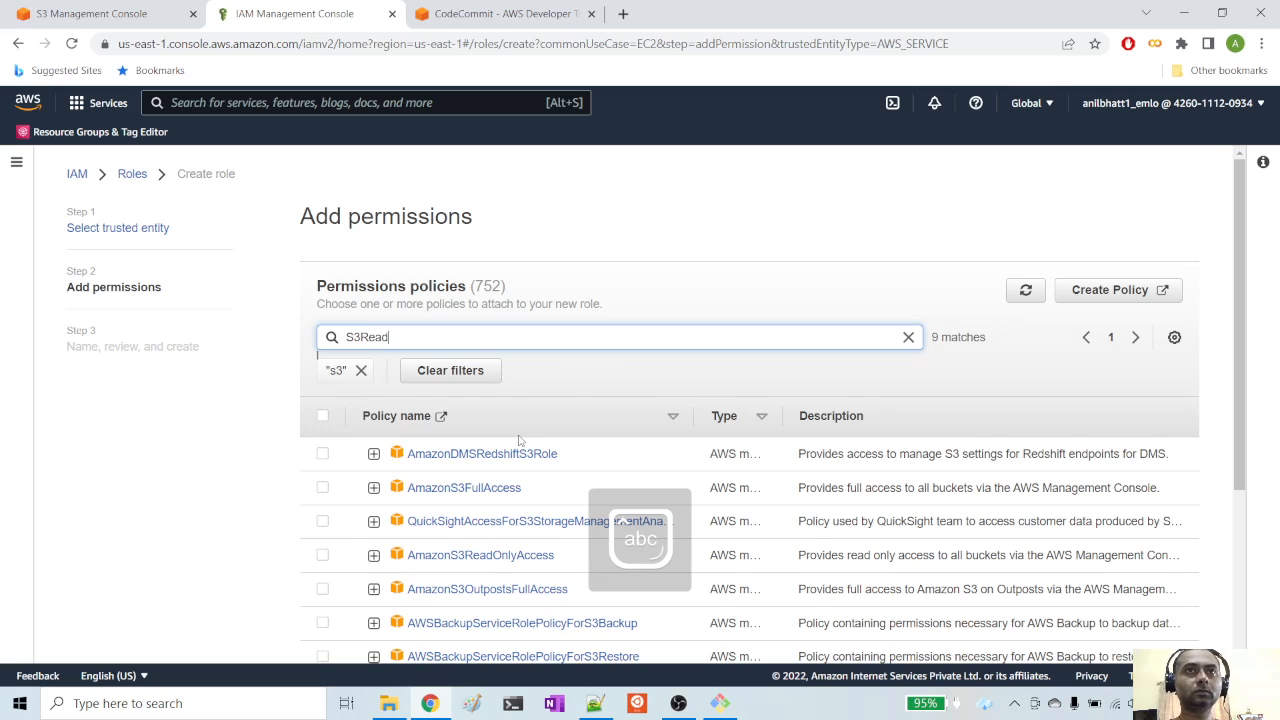
pyautogui.press('Return')
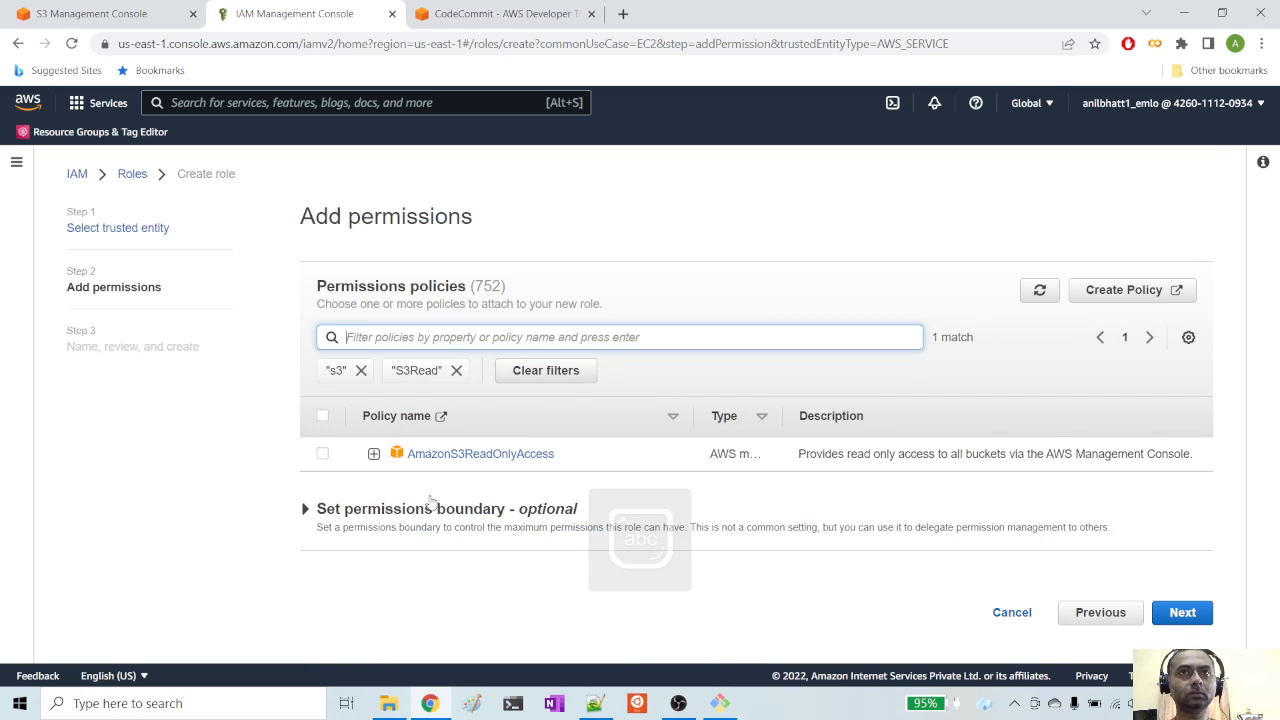
pyautogui.click(323, 454)
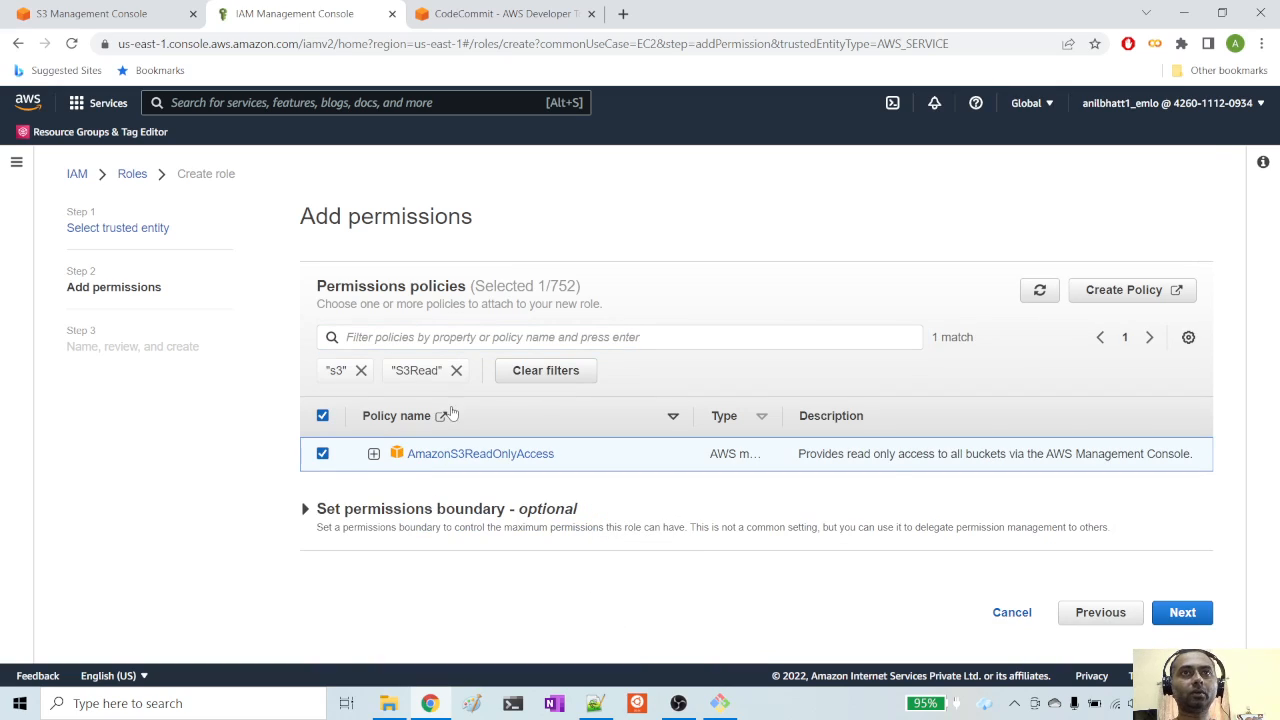
pyautogui.click(1182, 612)
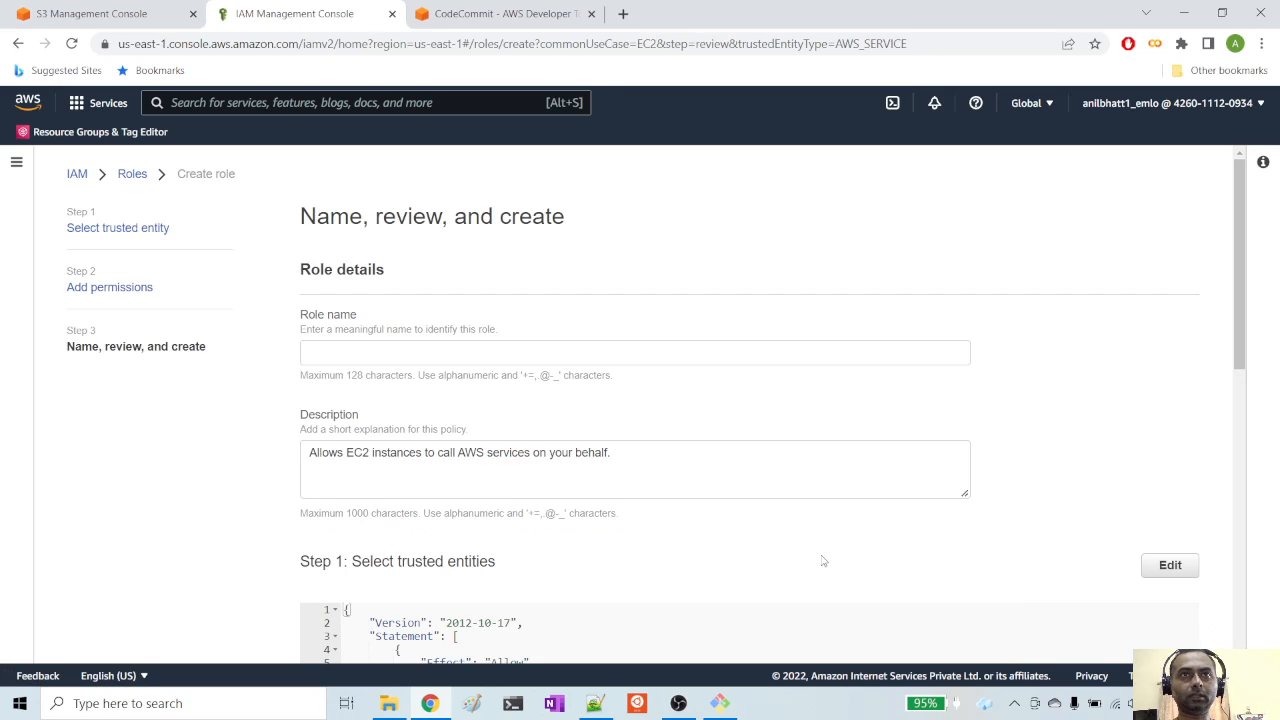
pyautogui.click(399, 353)
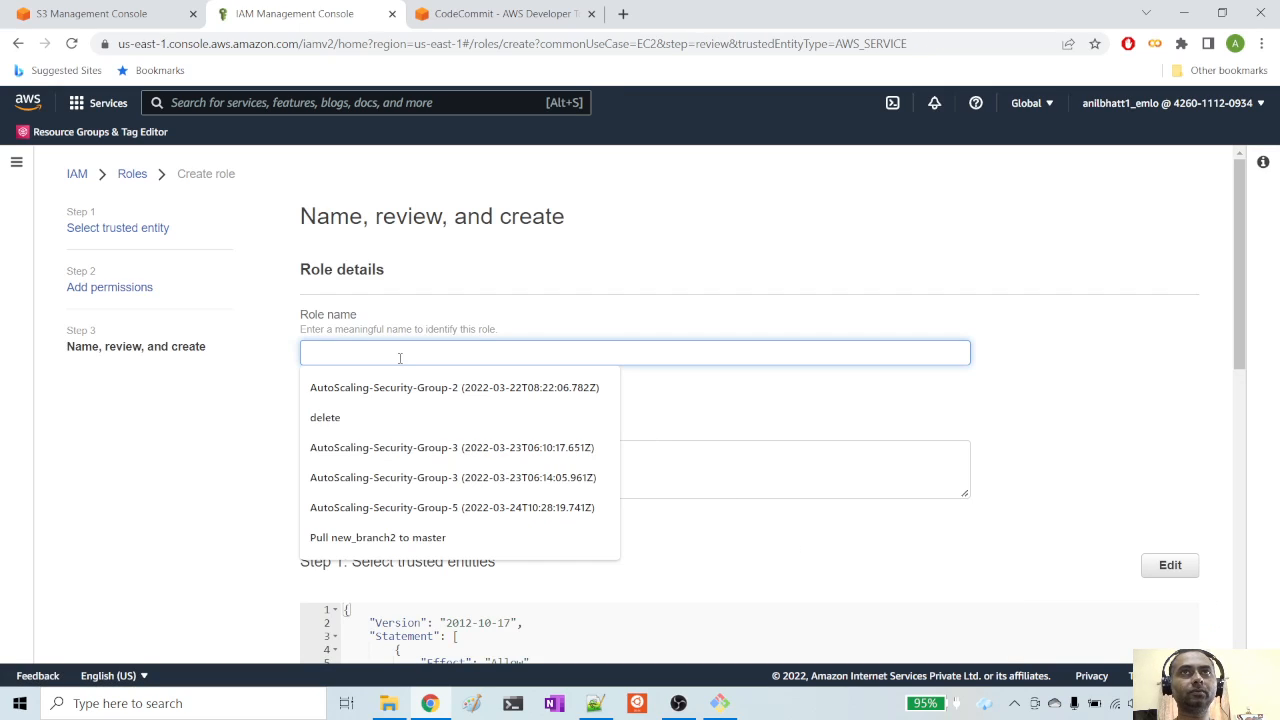
pyautogui.write('s11_emlo_autoscale_demo_repo')
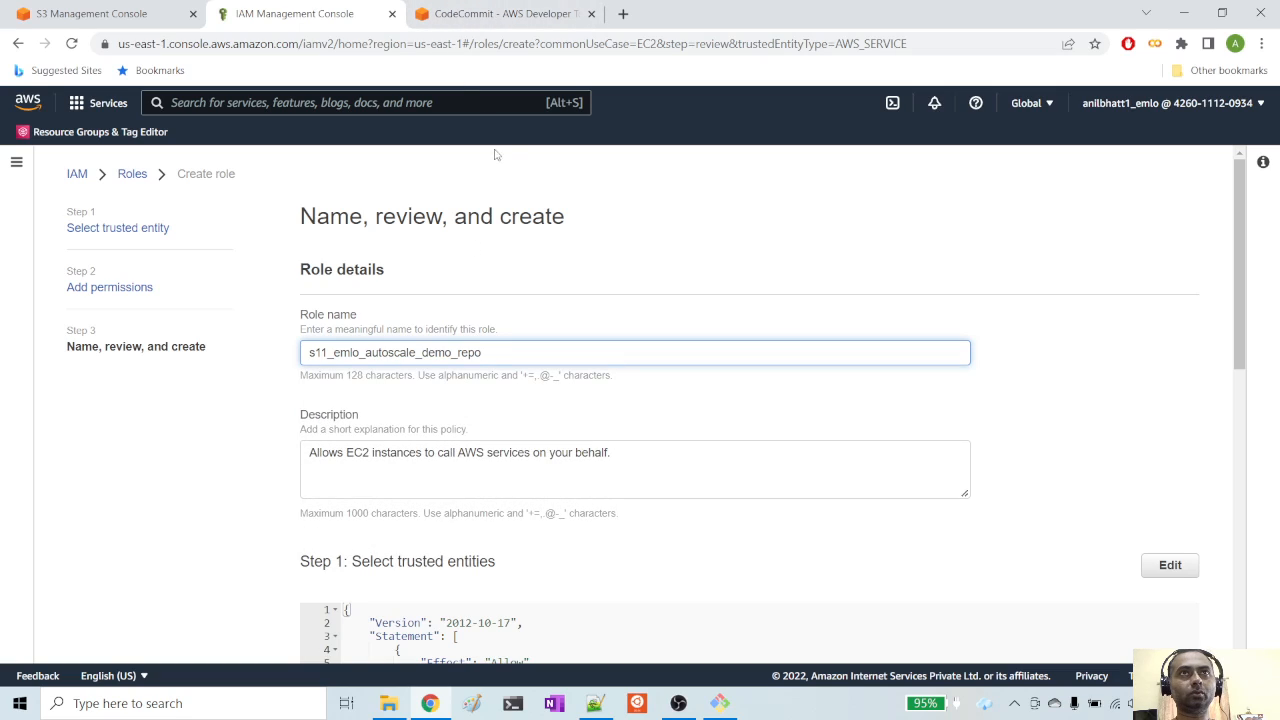
pyautogui.rightClick(130, 175)
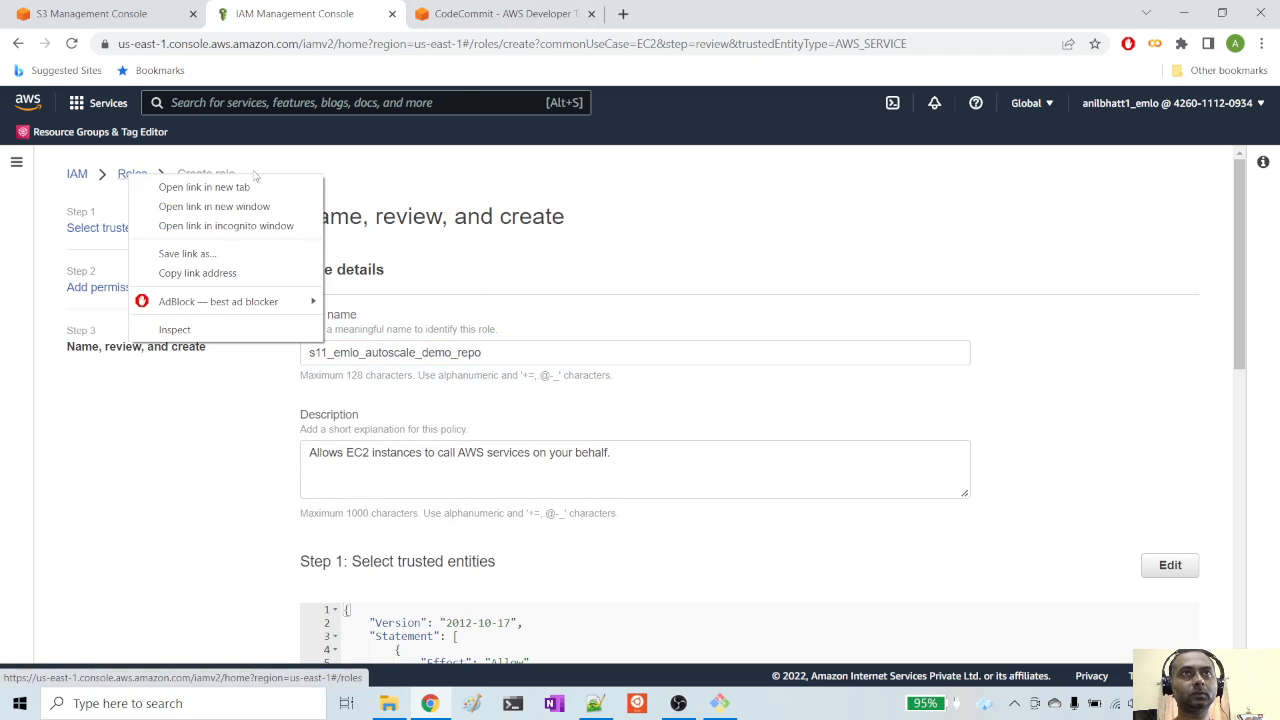
pyautogui.click(240, 186)
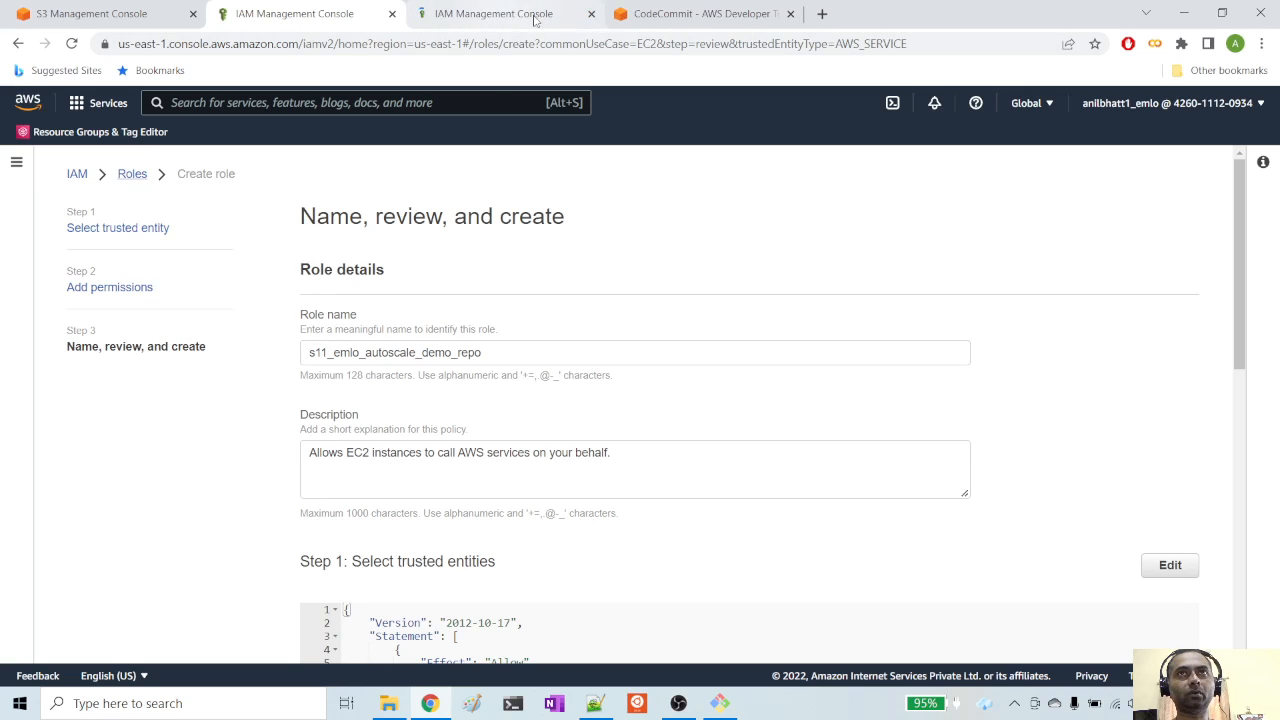
pyautogui.click(591, 14)
# Step: Copy s11_emlo_autoscale_demo from the CodeCommit repository name and use it to name the role s11_emlo_autoscale_demo_ec2_role
pyautogui.click(519, 17)
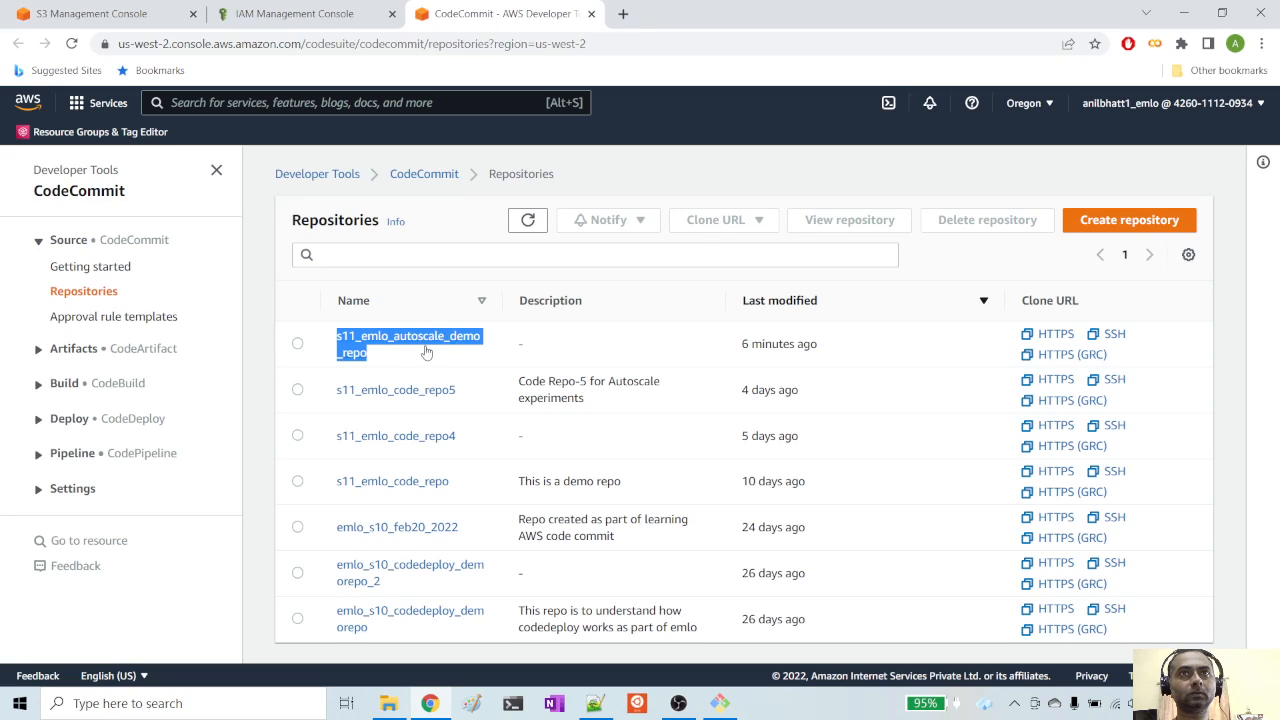
pyautogui.moveTo(481, 336); pyautogui.dragTo(336, 335)
pyautogui.hotkey('ctrl', 'c')
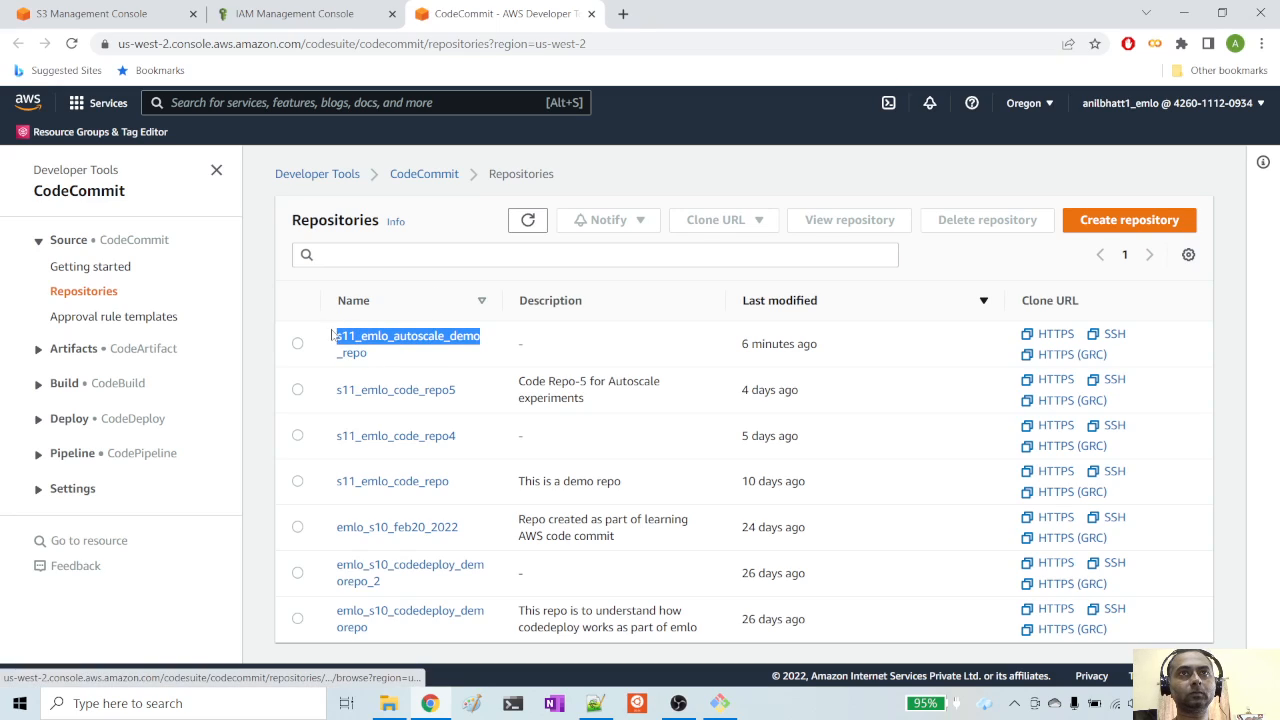
pyautogui.click(255, 14)
pyautogui.doubleClick(501, 352)
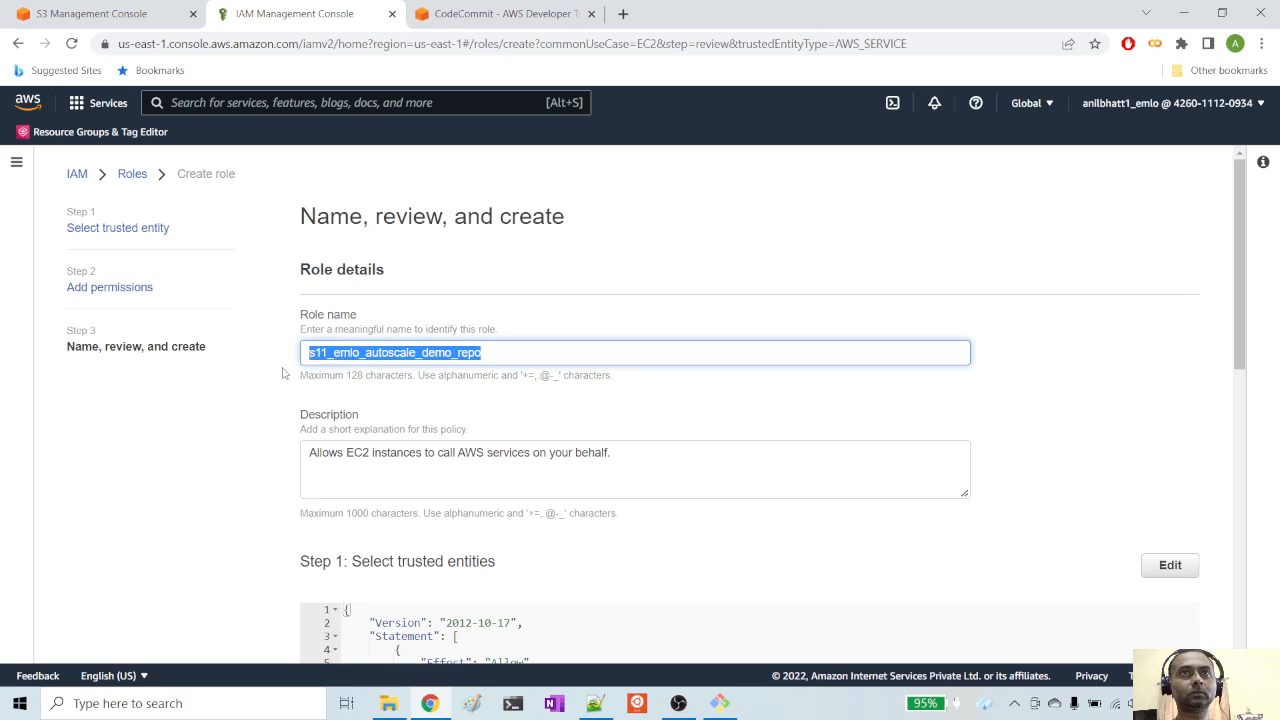
pyautogui.hotkey('ctrl', 'v')
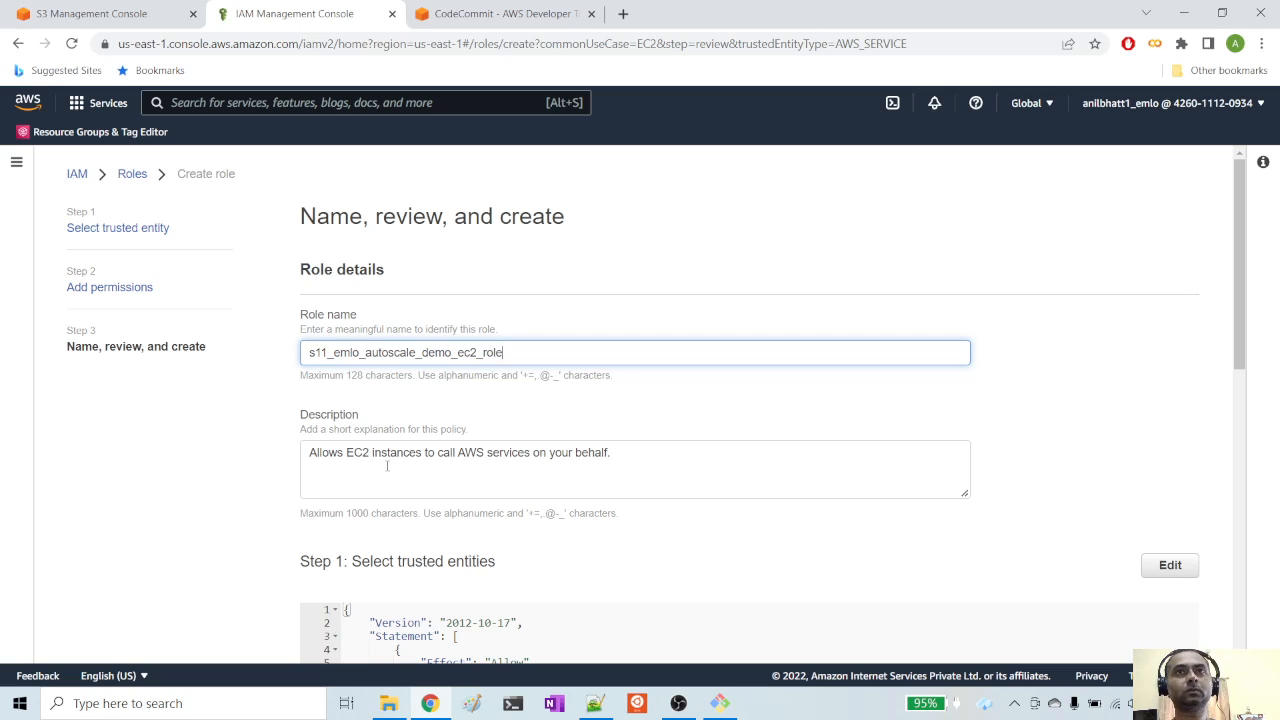
# Step: Review the trusted entities and the attached policy of the EC2 role, and create the role without tags
pyautogui.scroll(-5, 450, 420)
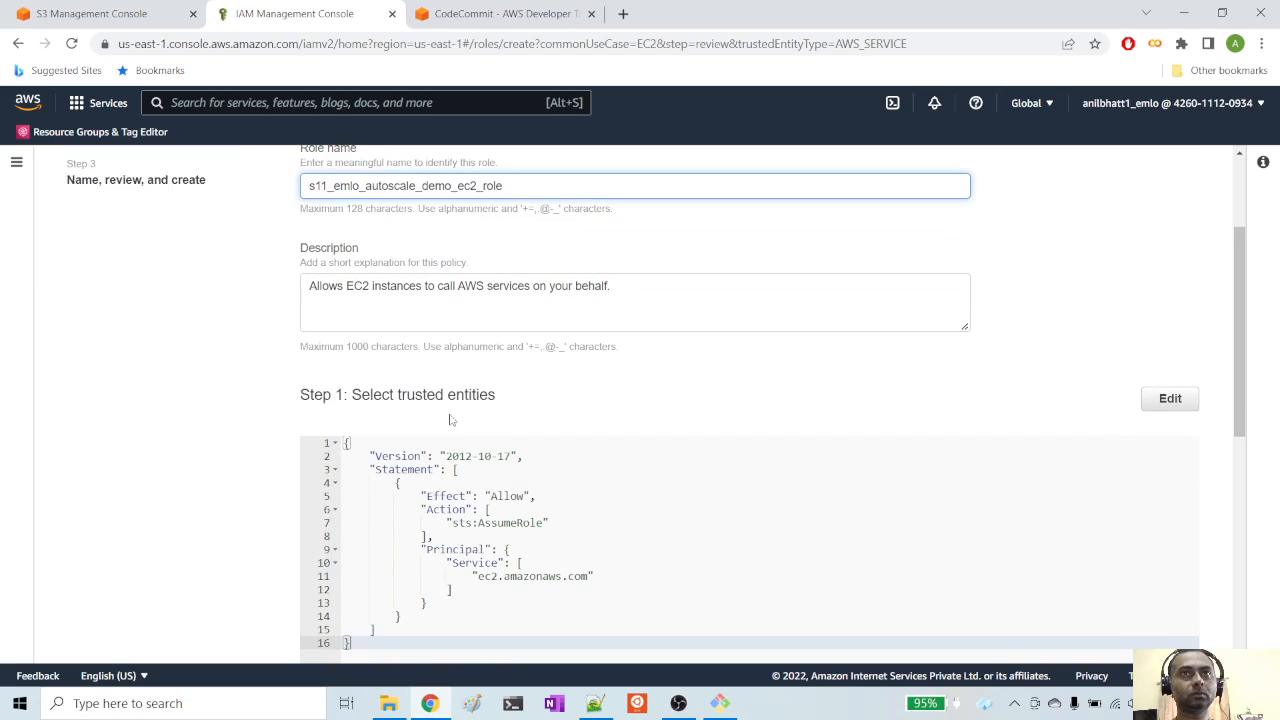
pyautogui.scroll(-2, 462, 420)
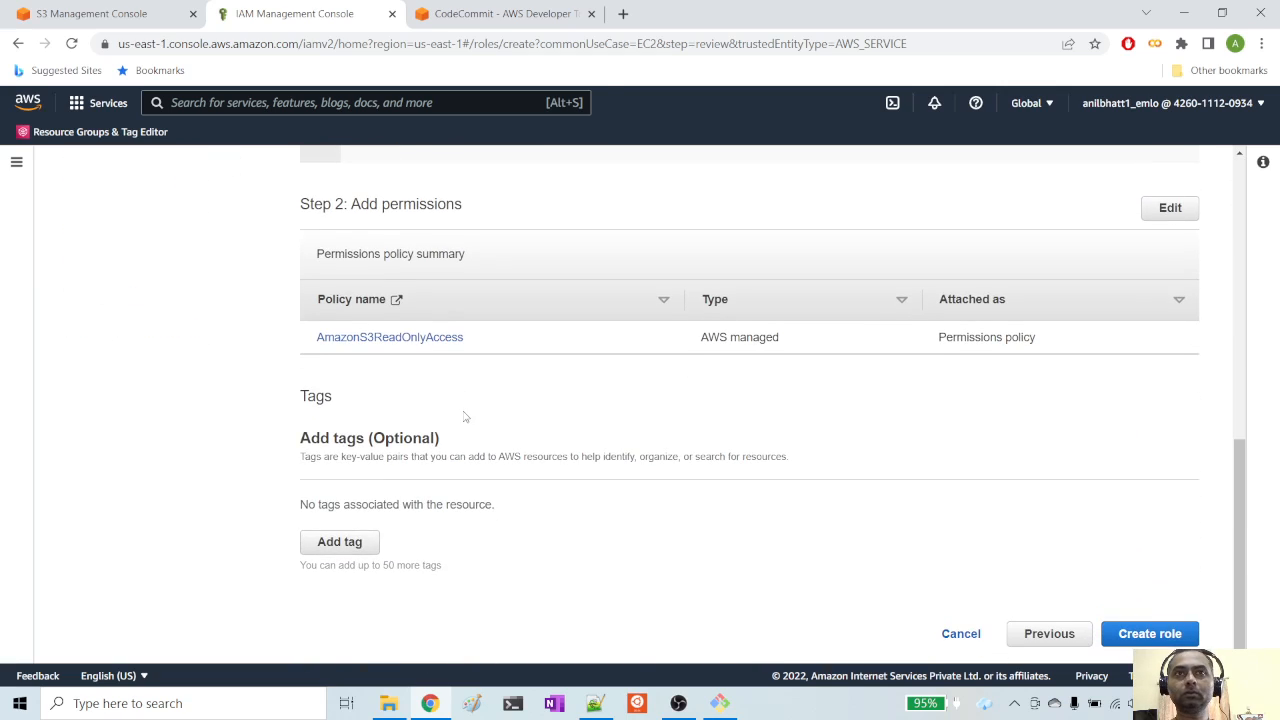
pyautogui.click(1149, 634)
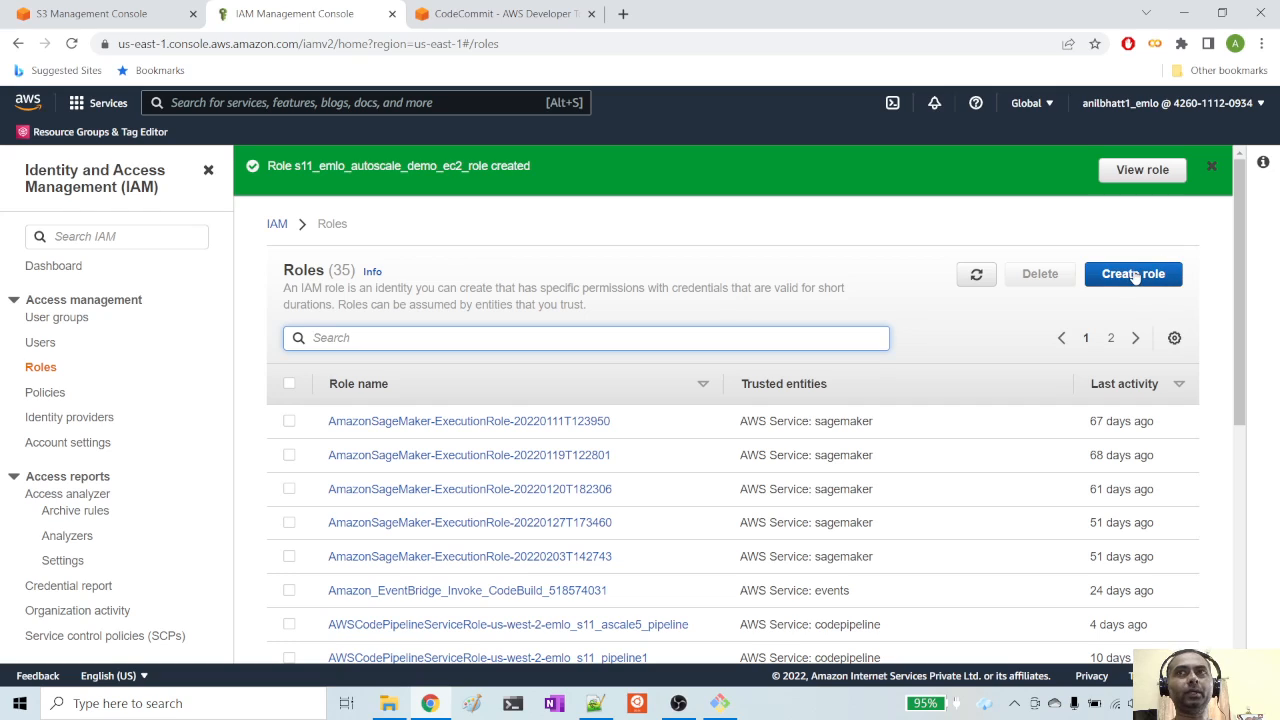
pyautogui.scroll(-3, 901, 268)
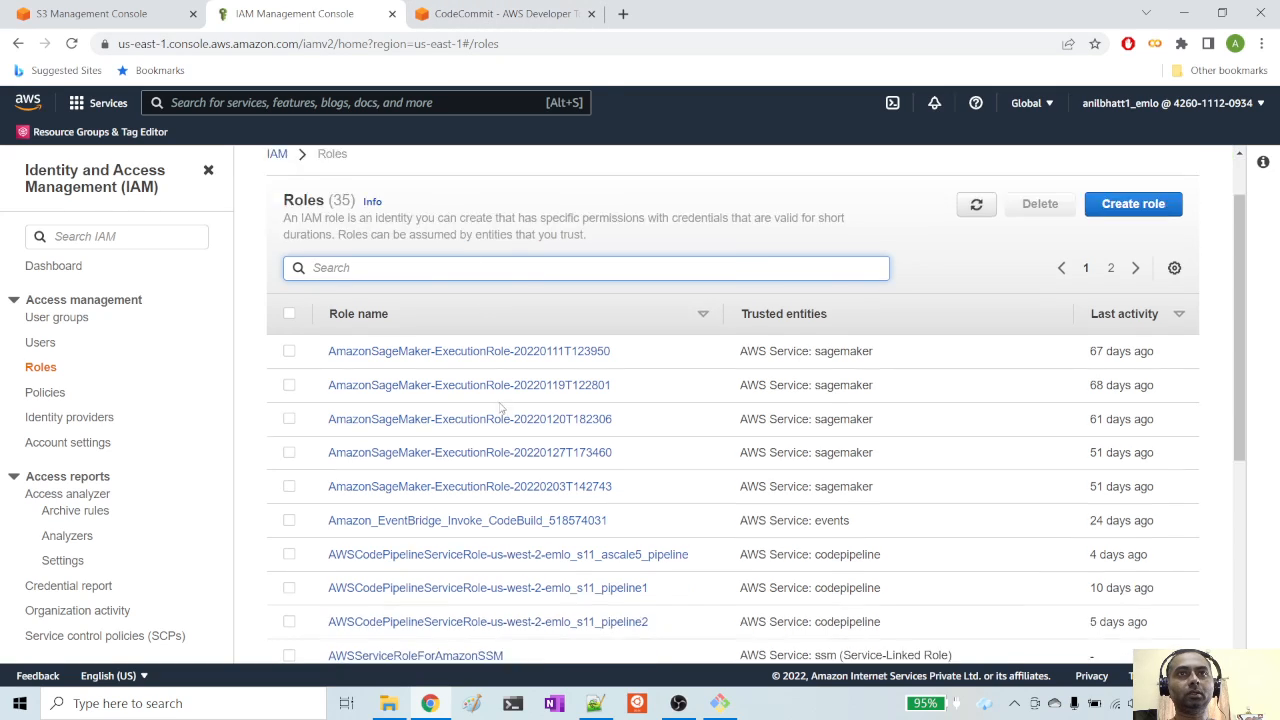
# Step: Locate the new s11_emlo_autoscale_demo_ec2_role on the second page of the roles list
pyautogui.scroll(3, 901, 268)
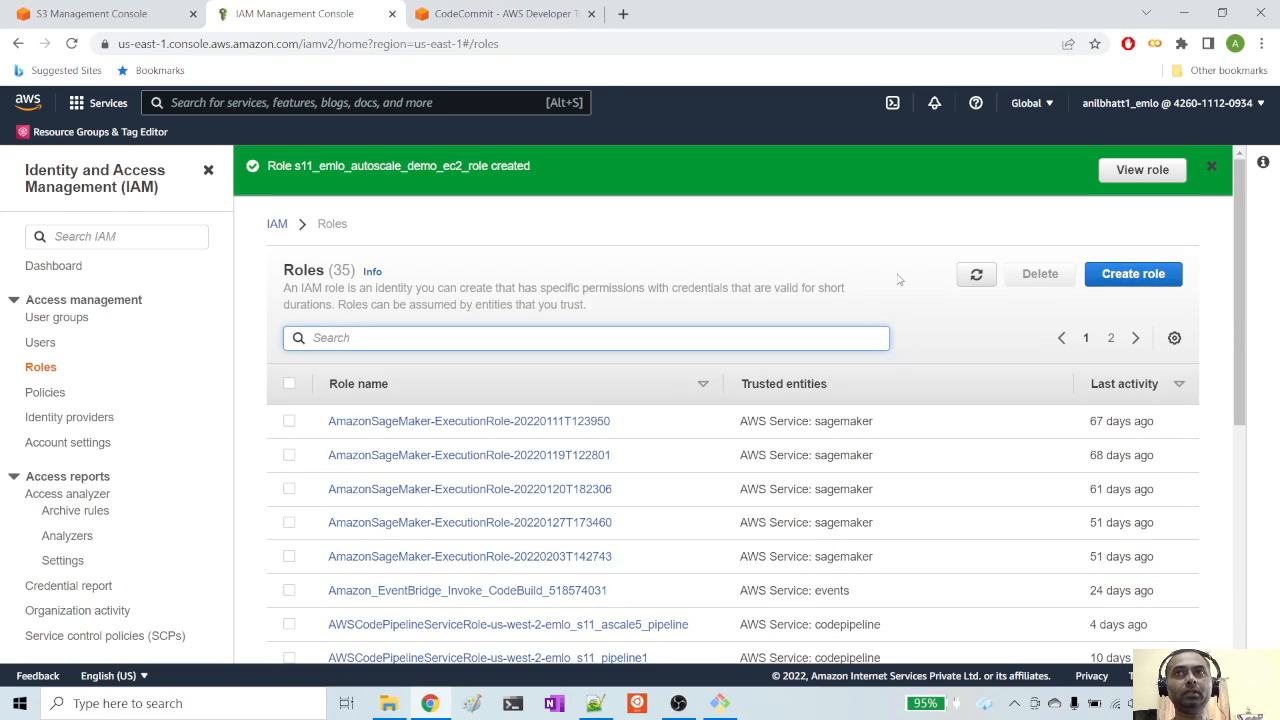
pyautogui.click(1135, 339)
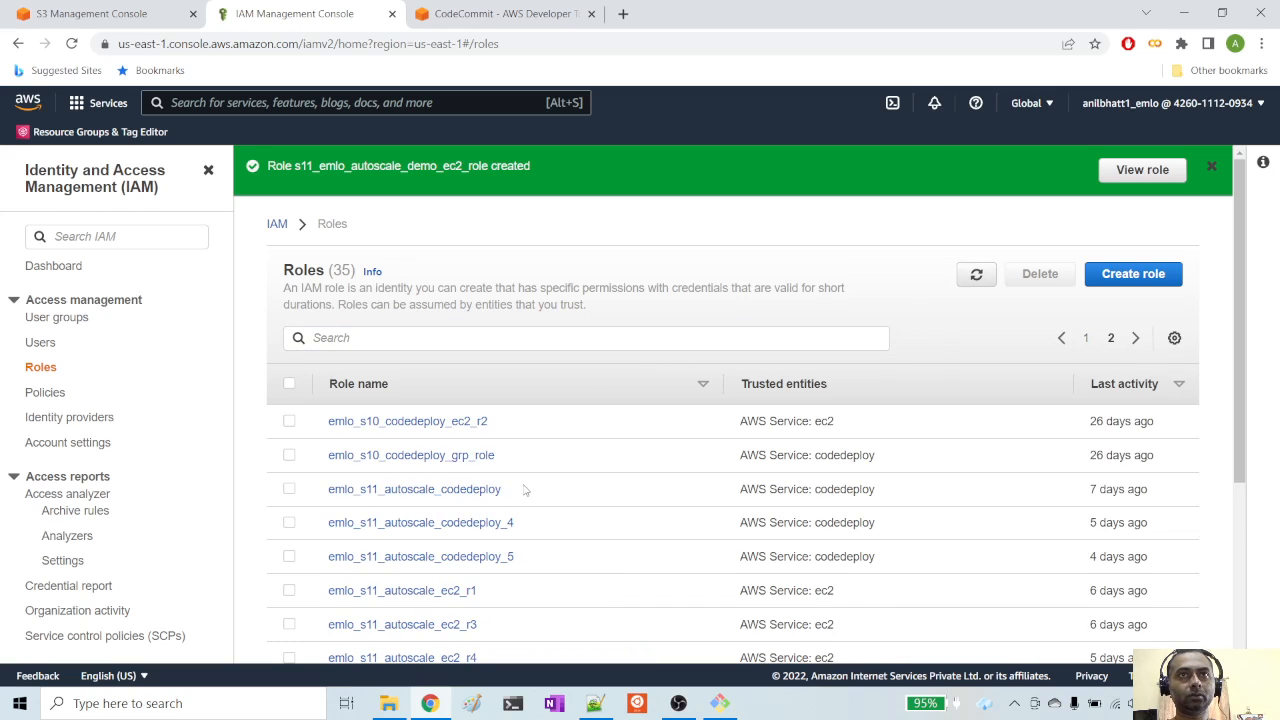
pyautogui.scroll(-1, 525, 489)
pyautogui.scroll(-1, 514, 481)
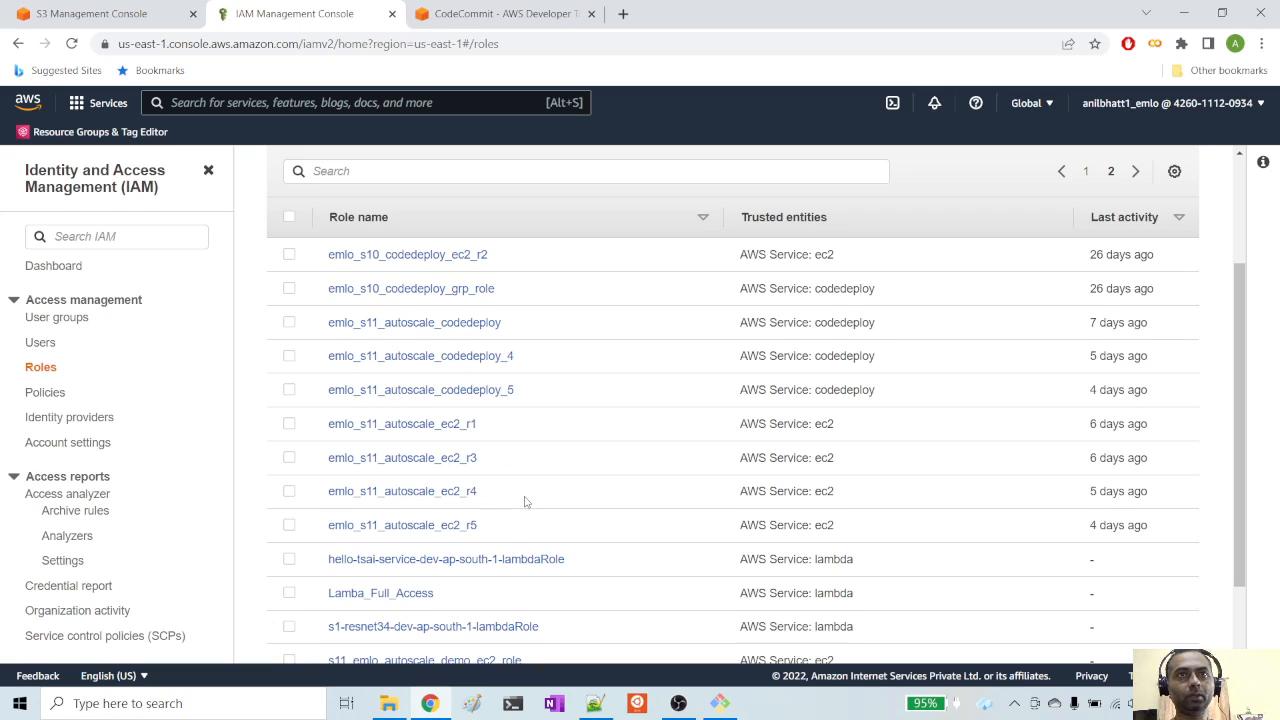
pyautogui.scroll(-1, 525, 501)
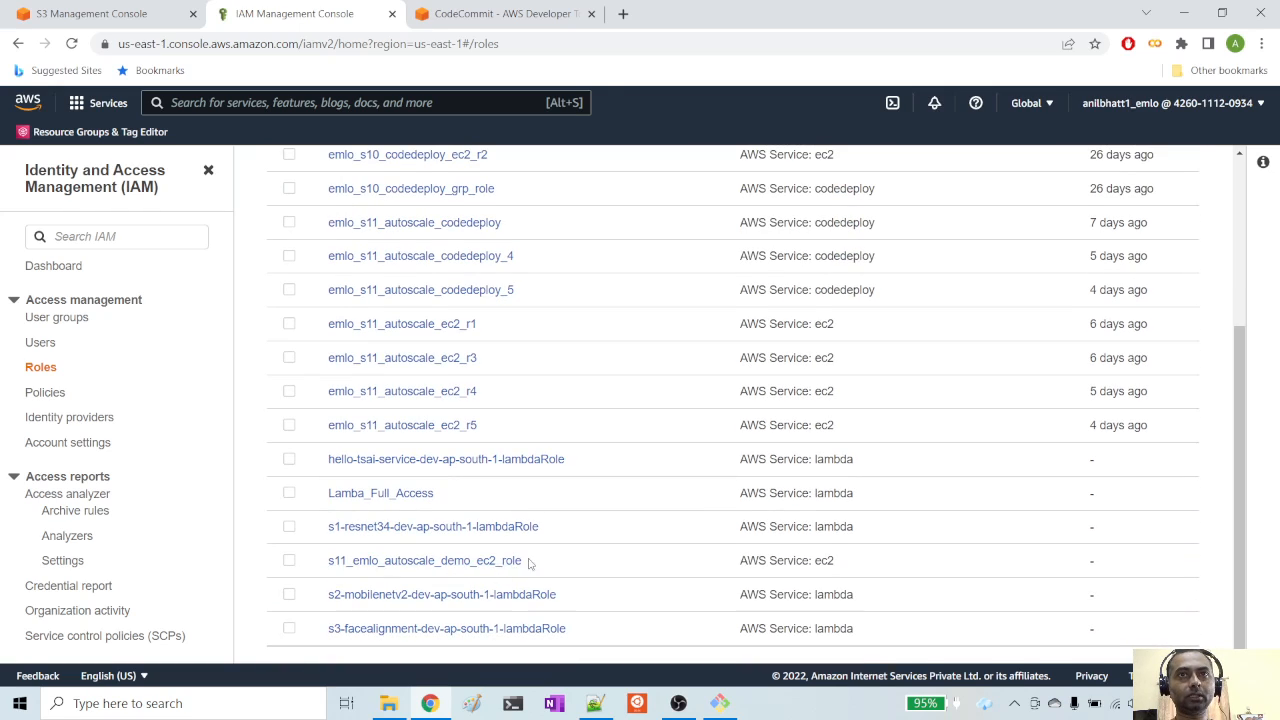
pyautogui.moveTo(532, 565); pyautogui.dragTo(347, 568)
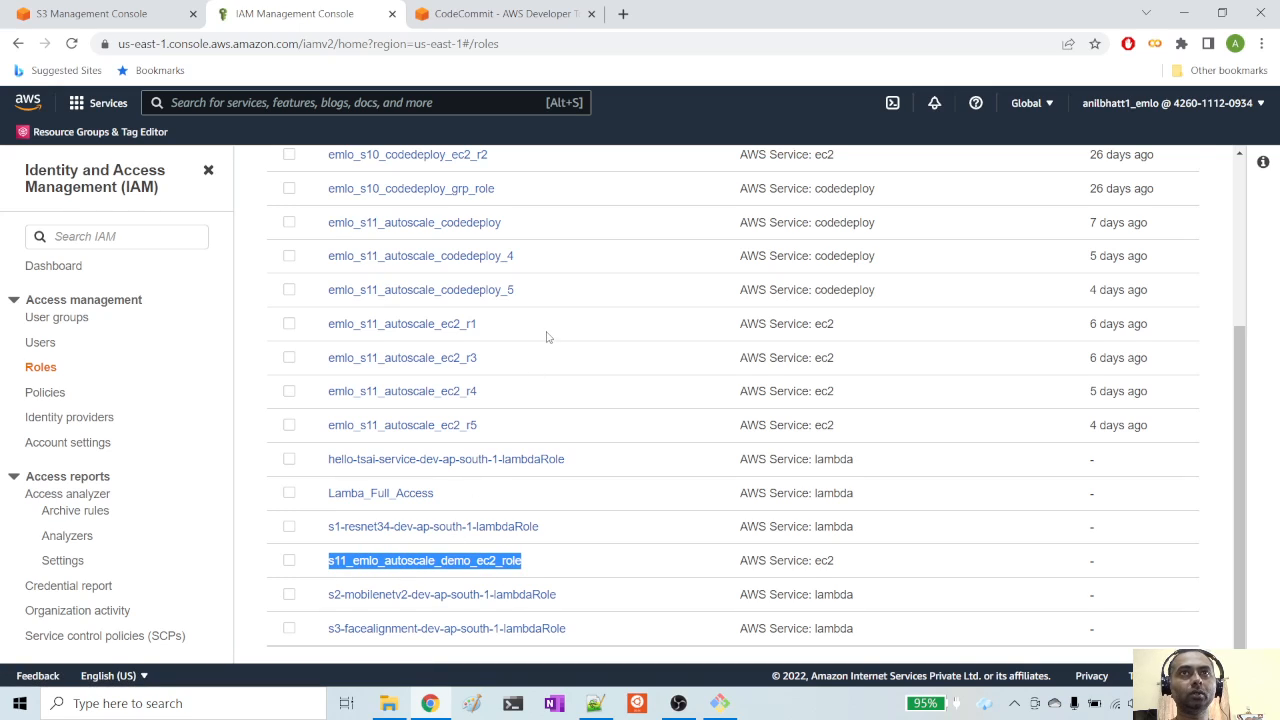
# Step: Check which permissions policy the existing role emlo_s11_autoscale_codedeploy_5 uses and return to the roles list
pyautogui.scroll(1, 549, 340)
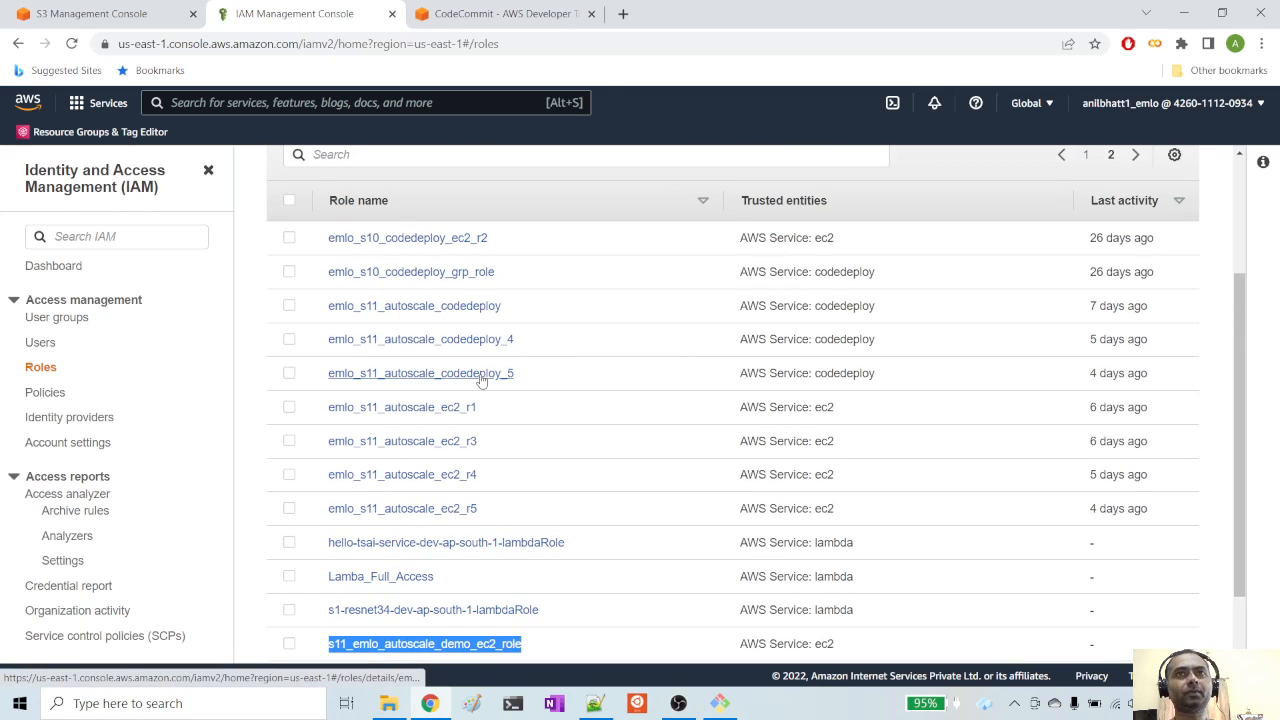
pyautogui.click(481, 376)
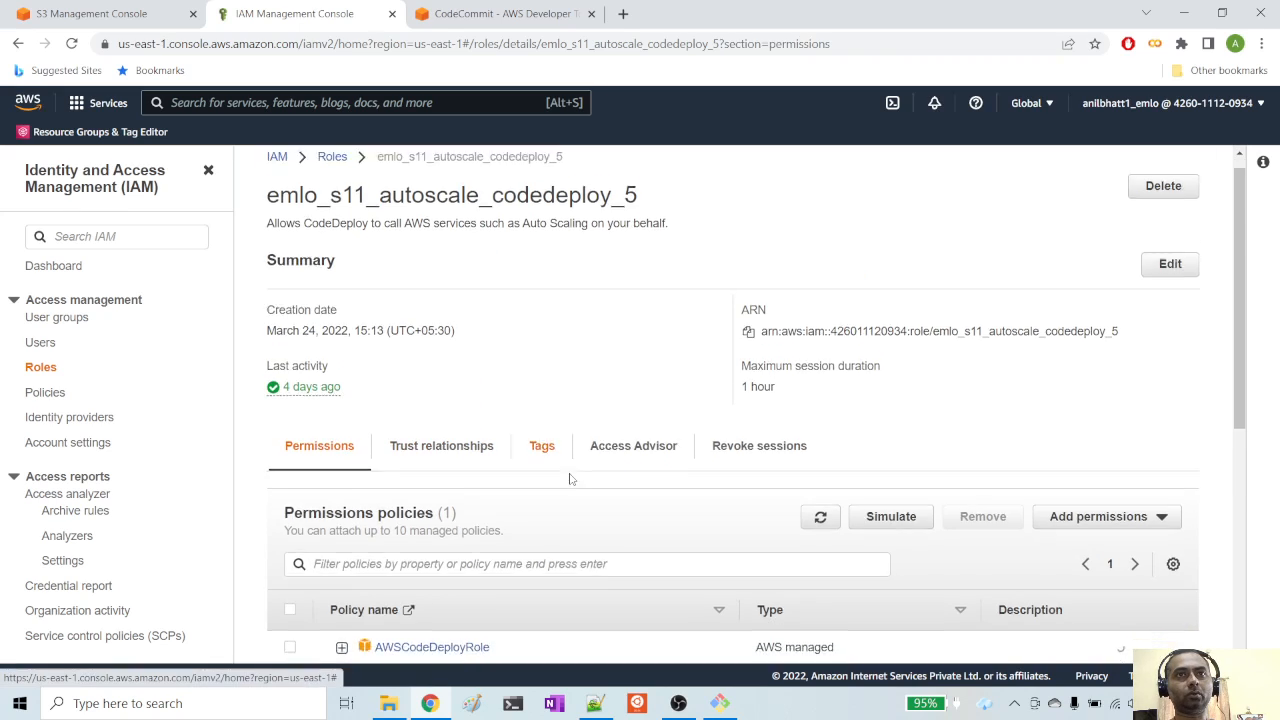
pyautogui.scroll(-2, 570, 479)
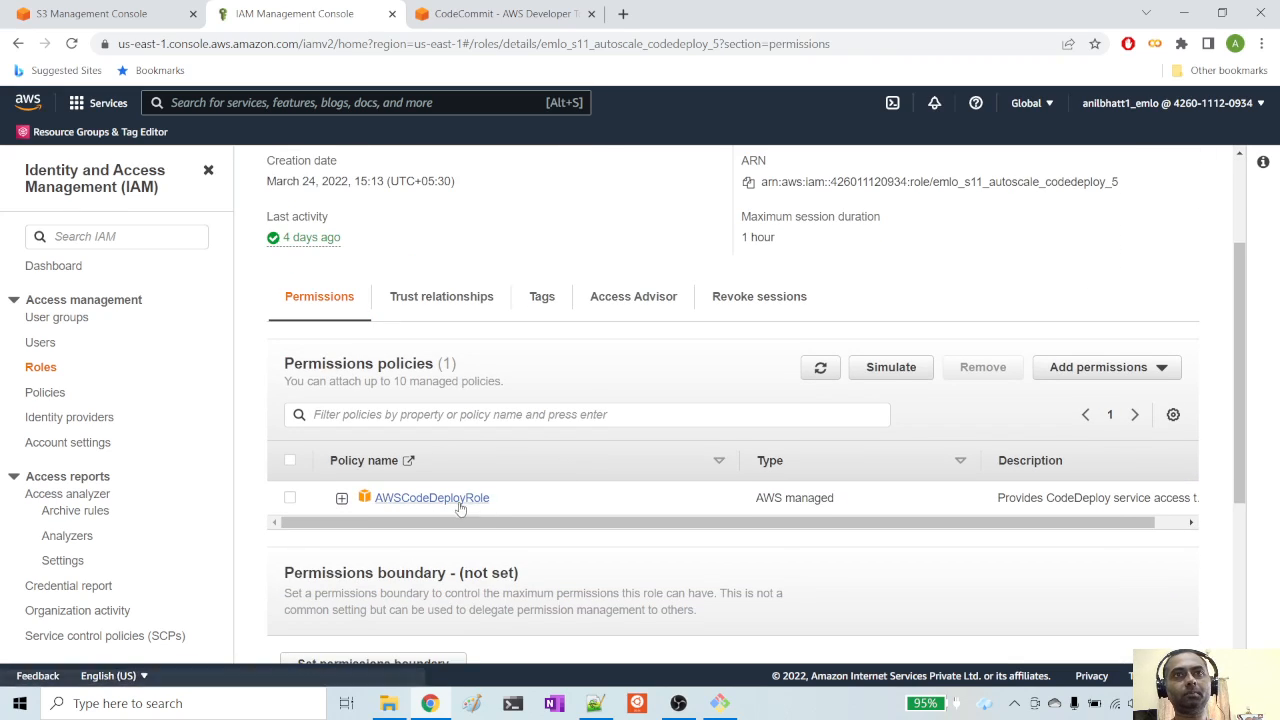
pyautogui.scroll(3, 481, 509)
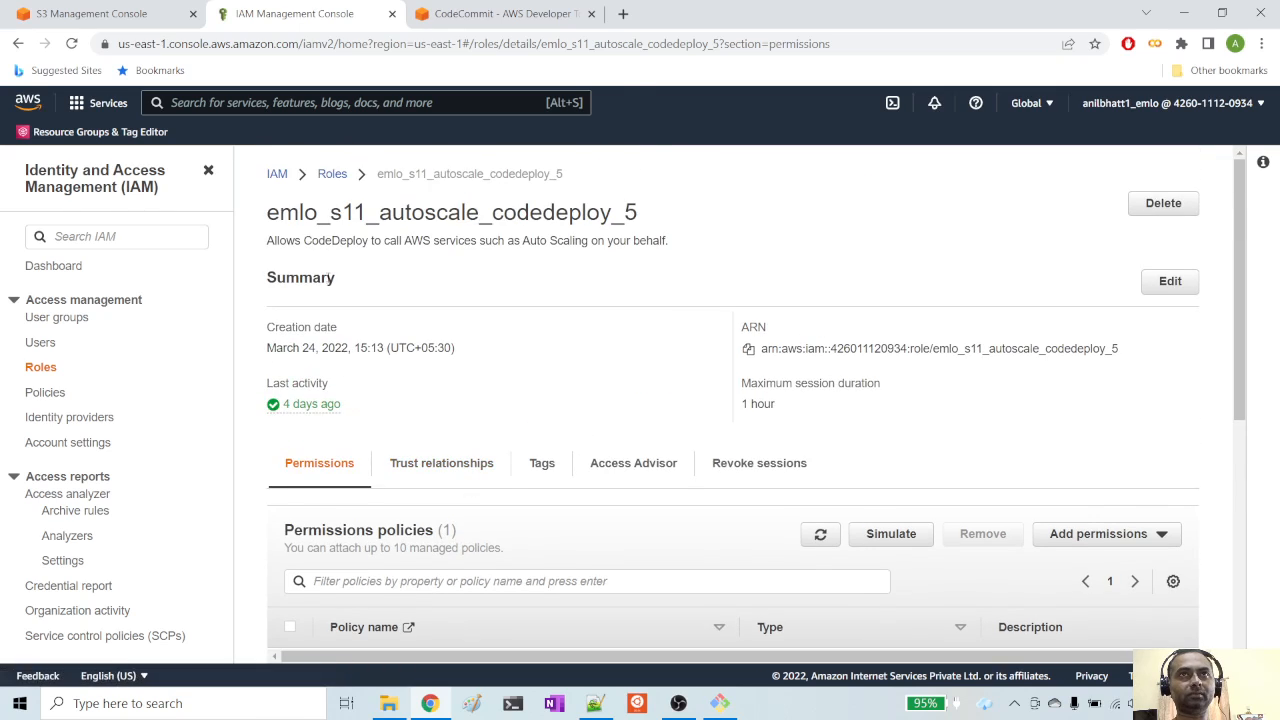
pyautogui.click(332, 174)
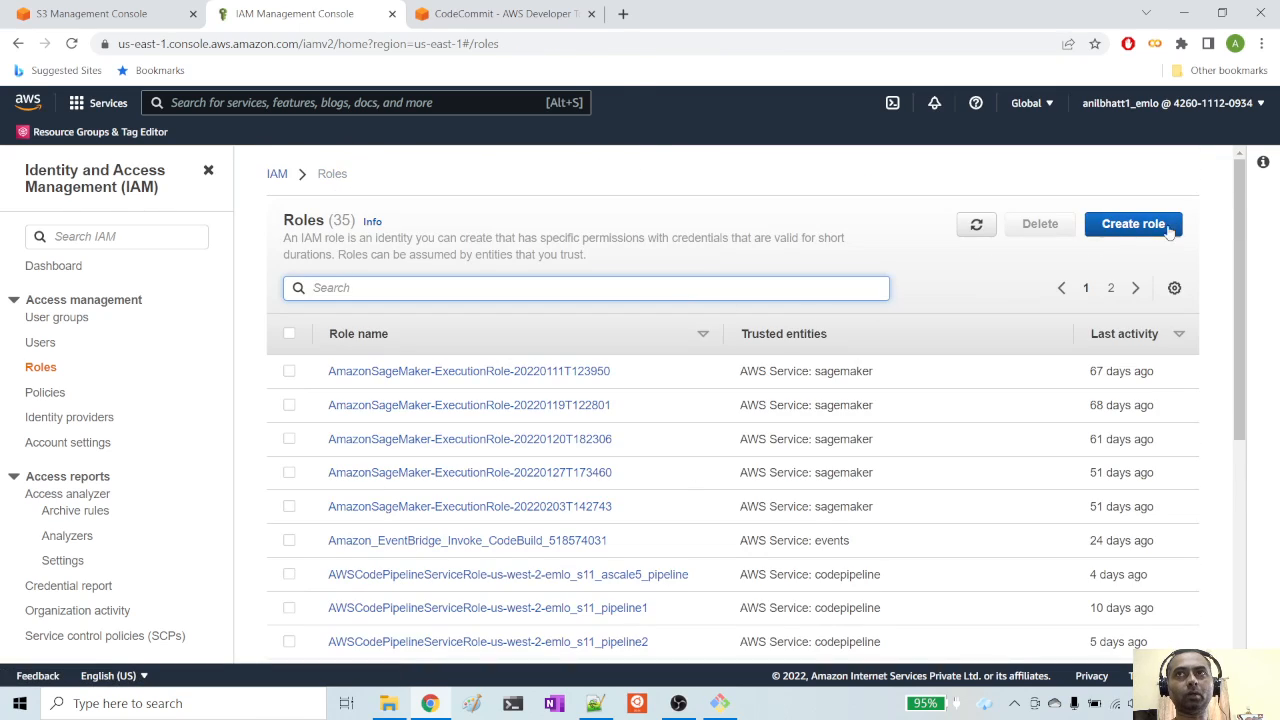
# Step: Look up the demo repository's name in the CodeCommit repository list and return to the IAM roles
pyautogui.scroll(-4, 440, 540)
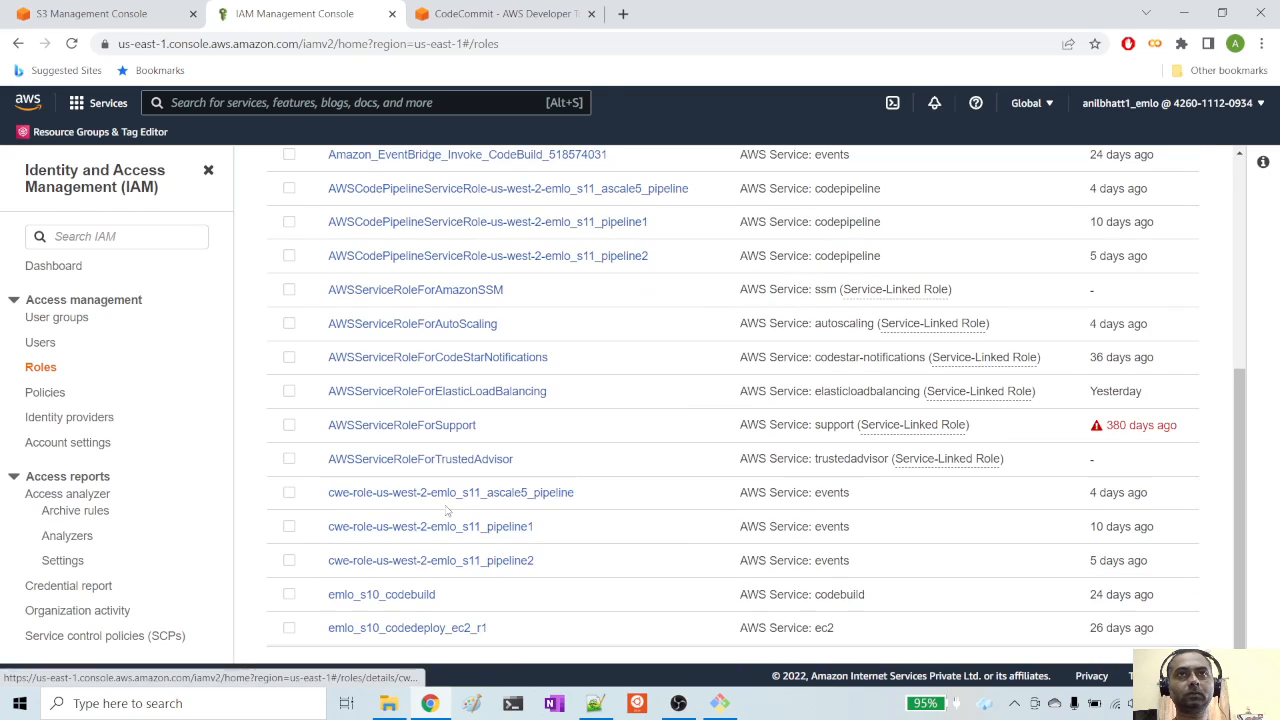
pyautogui.click(495, 16)
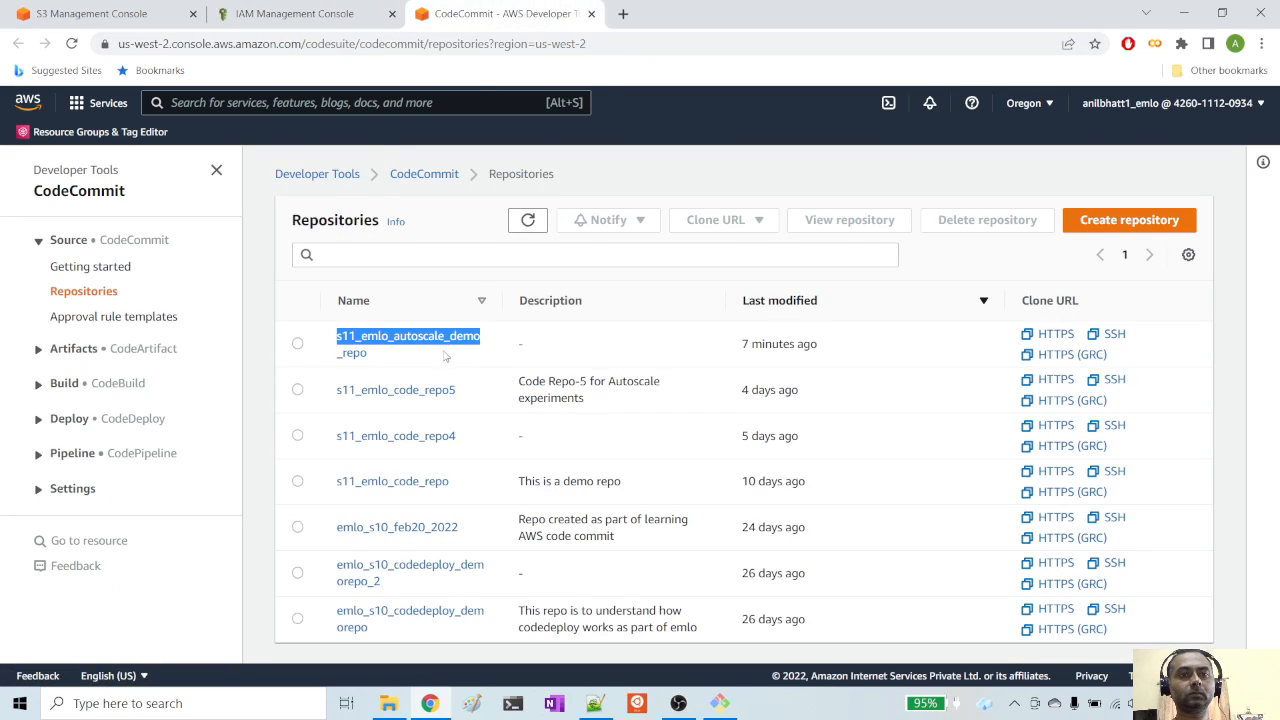
pyautogui.click(300, 14)
pyautogui.scroll(5, 1128, 357)
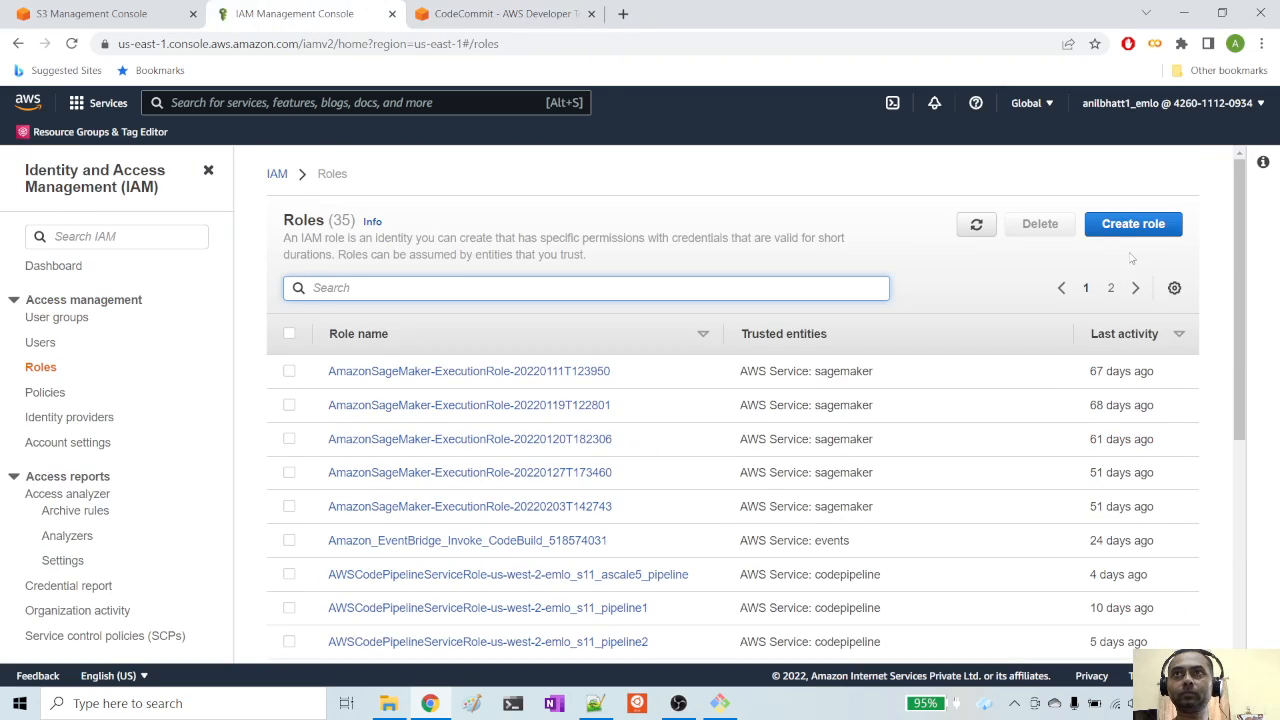
# Step: Start a new role for an AWS service with the CodeDeploy use case and accept the AWSCodeDeployRole policy
pyautogui.click(1140, 226)
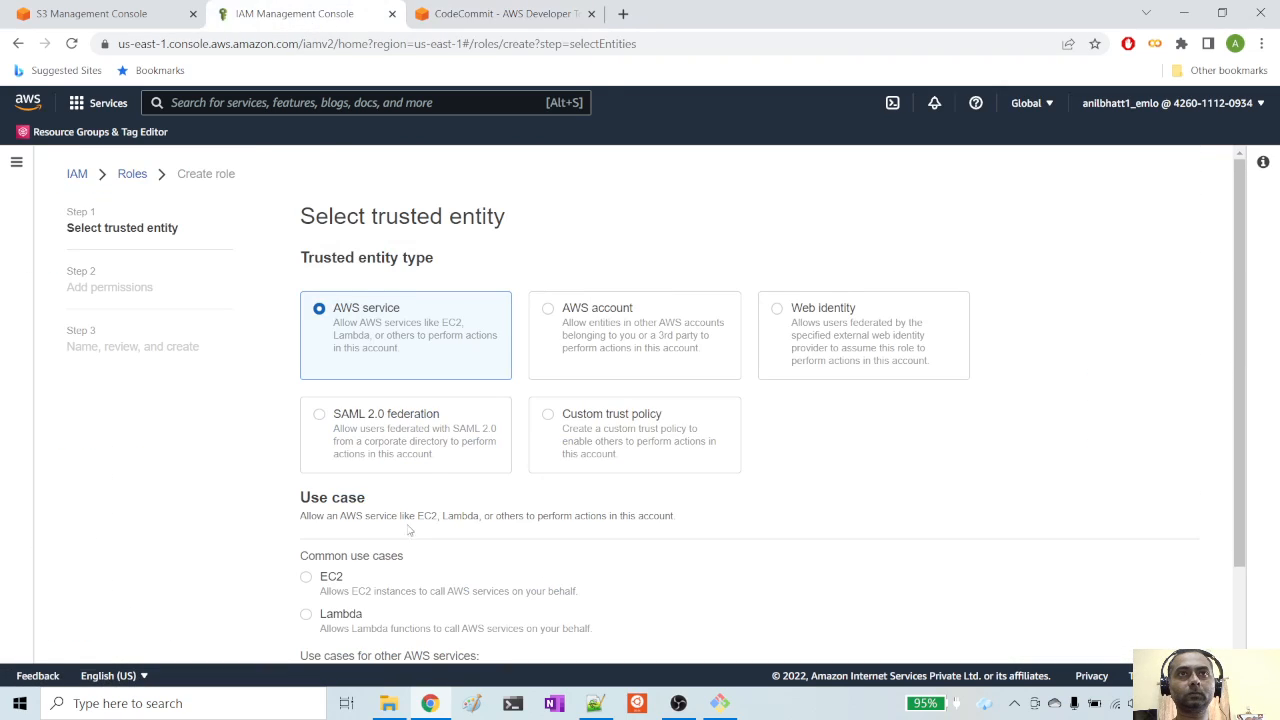
pyautogui.scroll(-1, 408, 530)
pyautogui.click(487, 578)
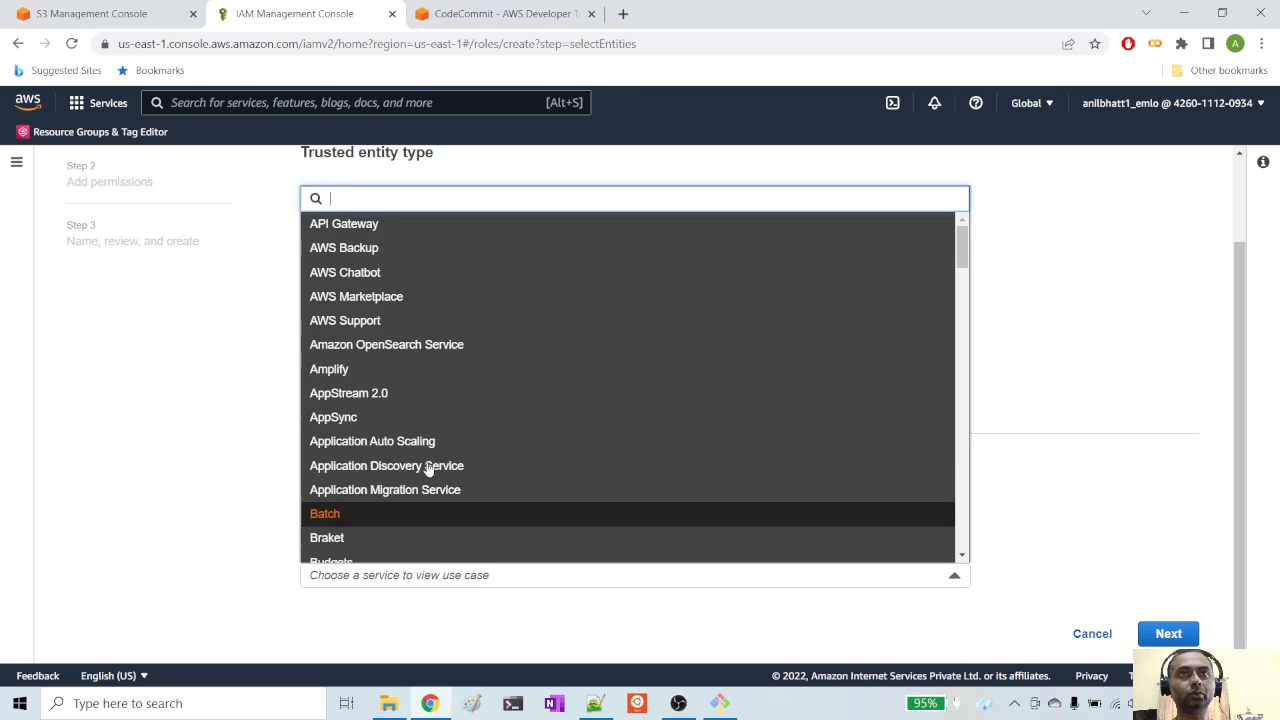
pyautogui.write('code')
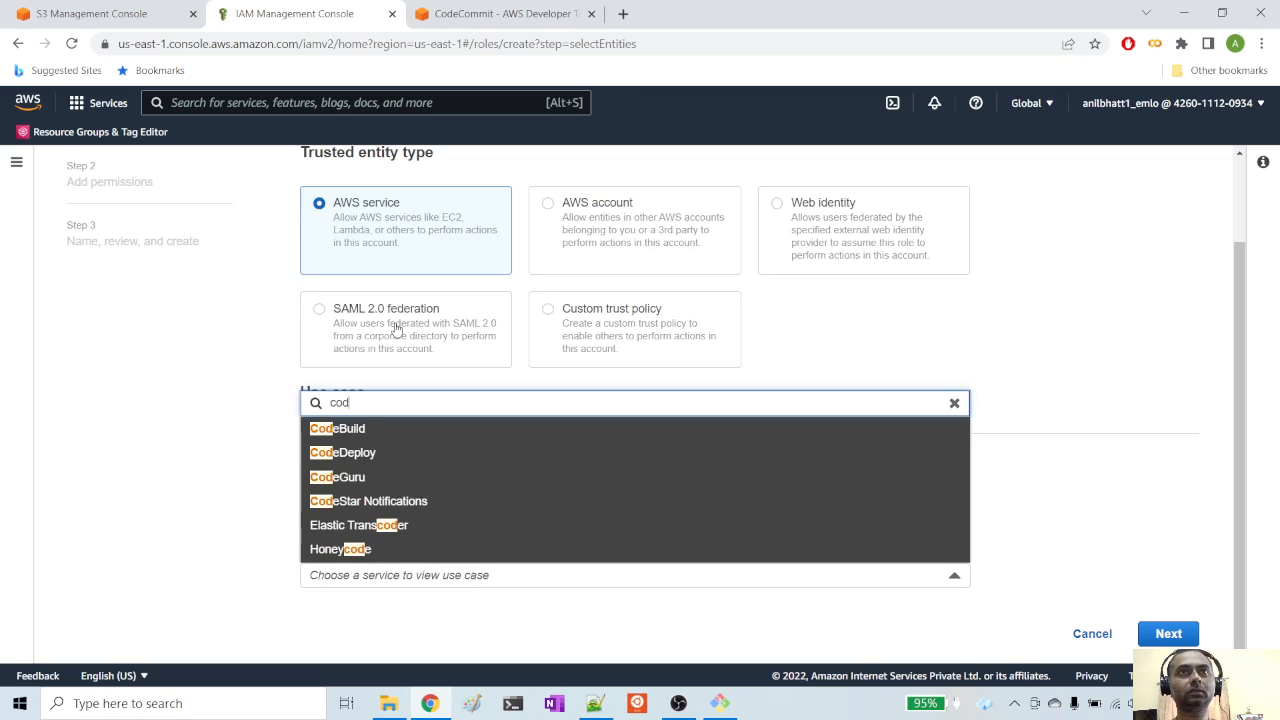
pyautogui.click(378, 455)
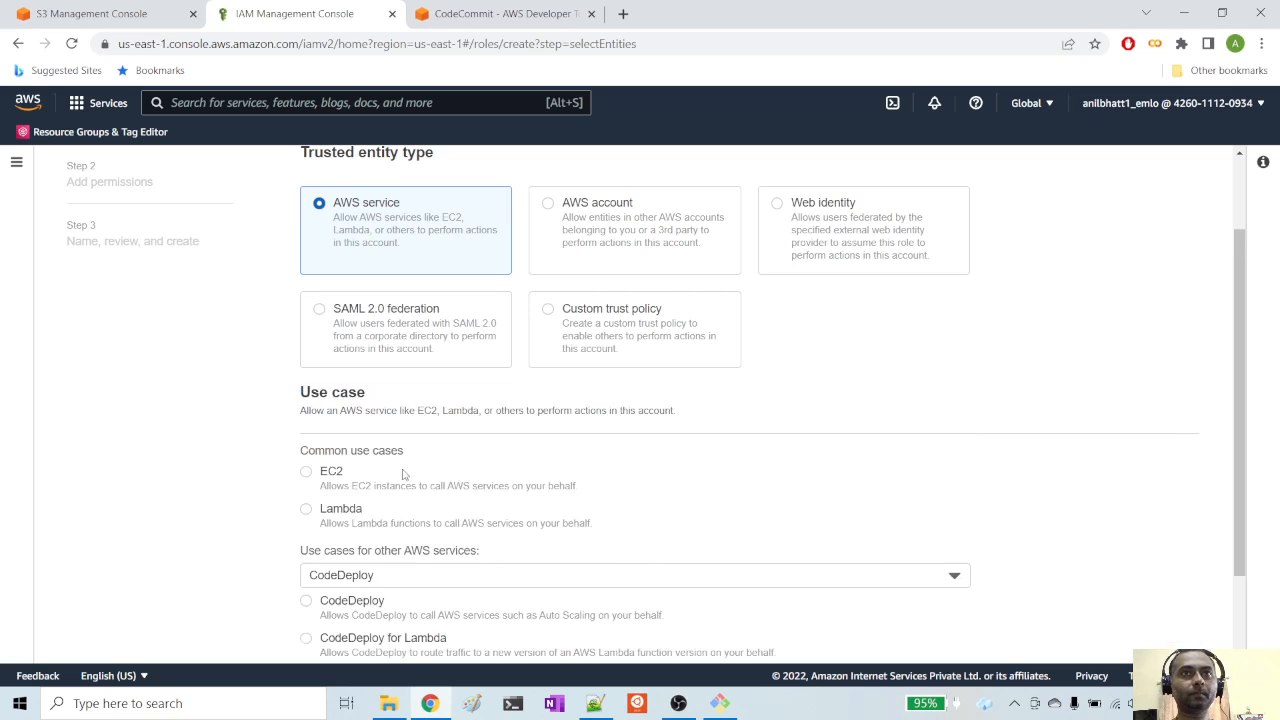
pyautogui.scroll(-2, 281, 527)
pyautogui.click(306, 493)
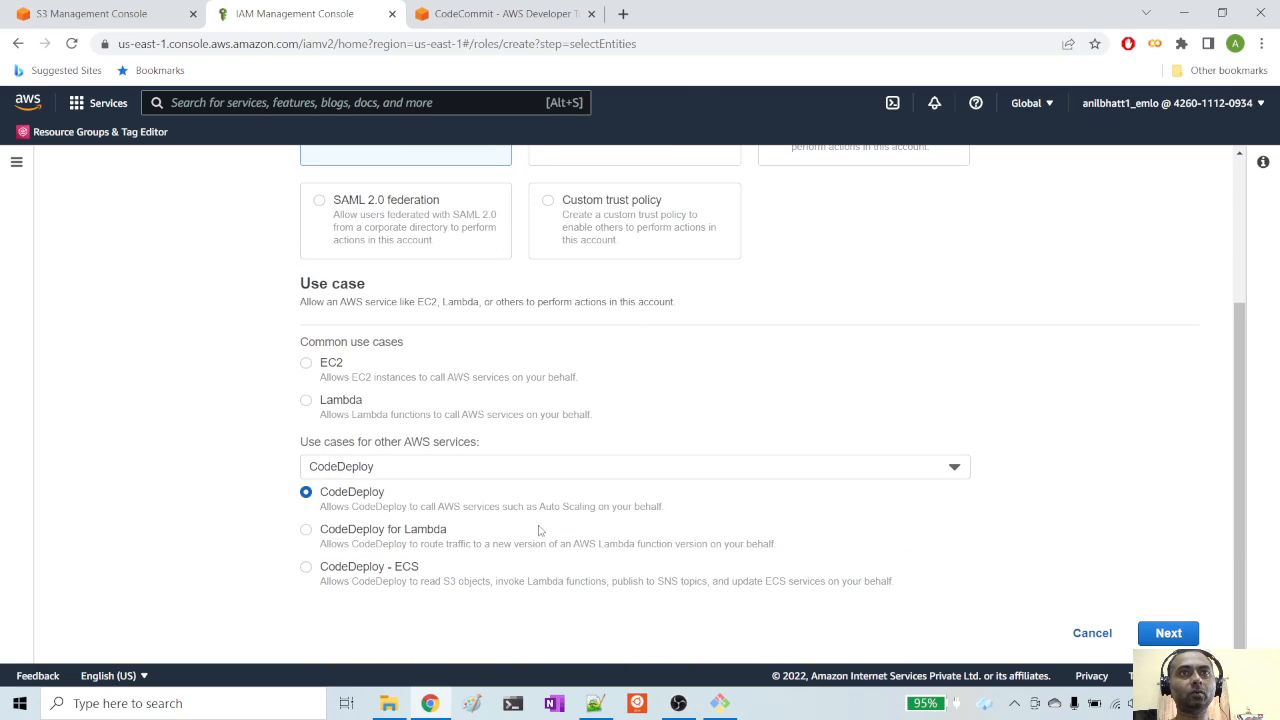
pyautogui.click(1168, 633)
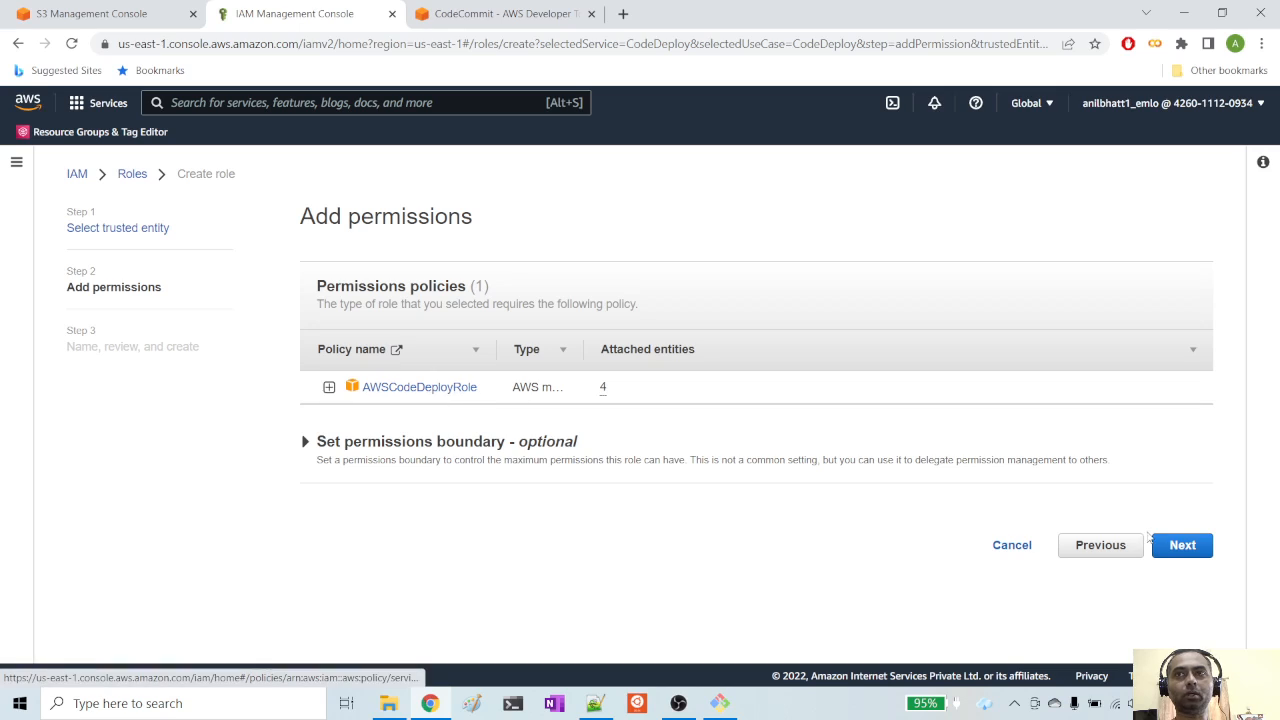
pyautogui.click(1175, 547)
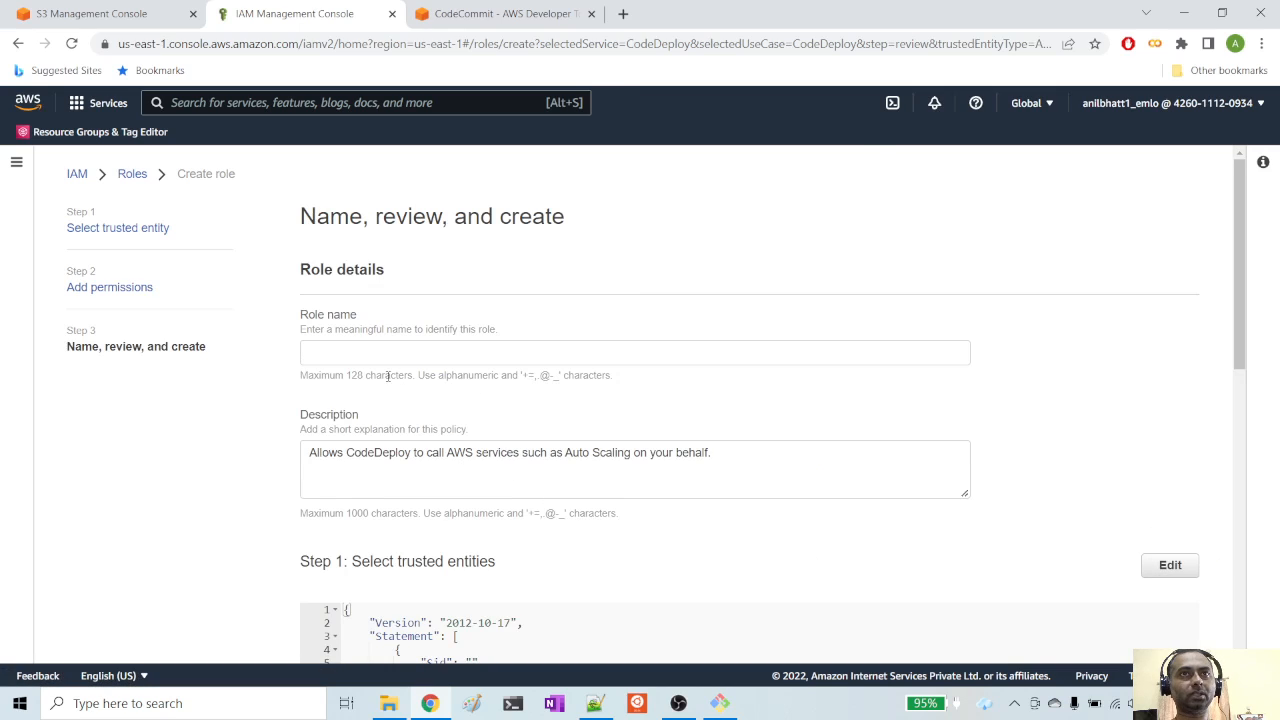
# Step: Name the role s11_emlo_autoscale_demo_codedeploy_role, create it without tags and locate it in the roles list
pyautogui.click(380, 353)
pyautogui.write('s11_emlo_autoscale_demo_codedeploy_role')
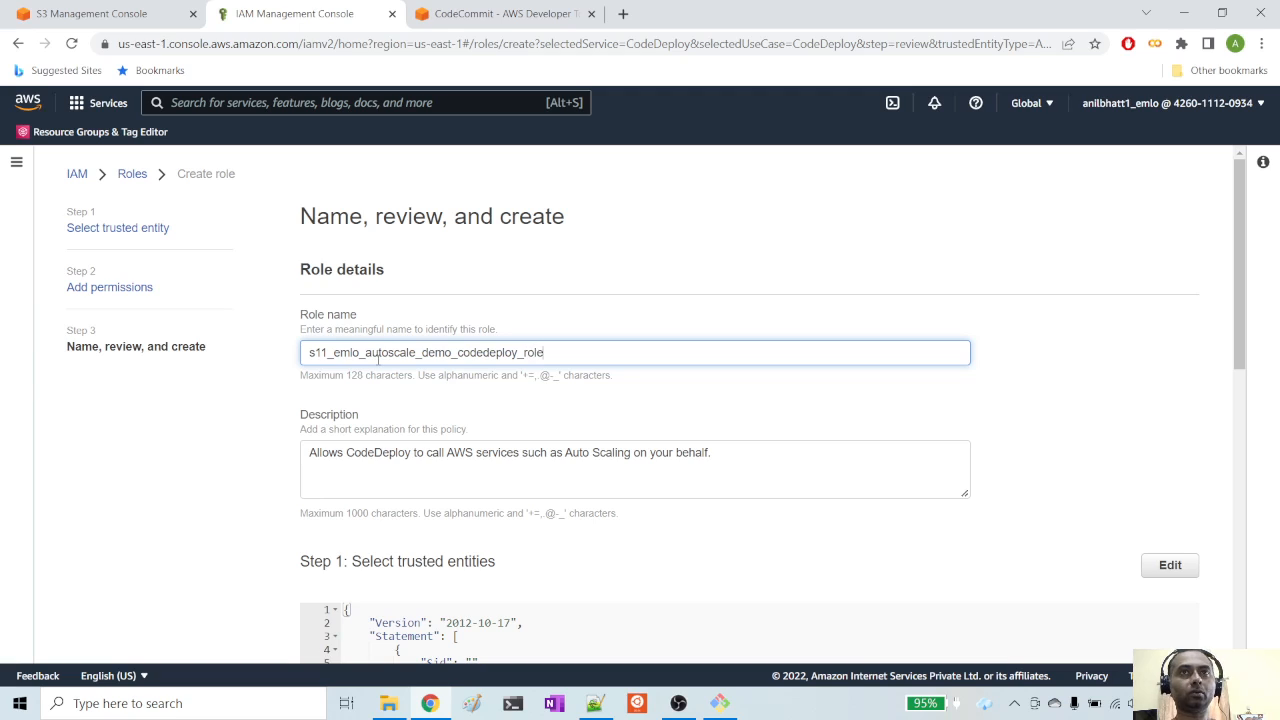
pyautogui.scroll(-10, 634, 511)
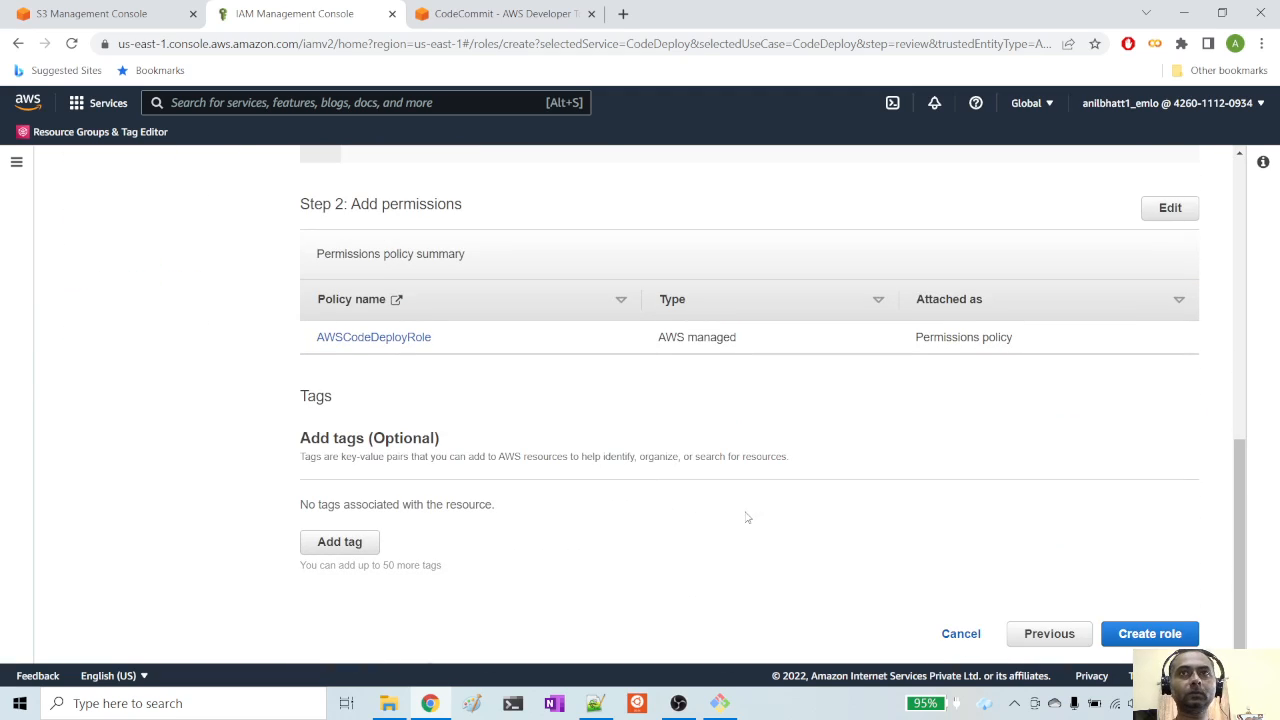
pyautogui.click(1140, 634)
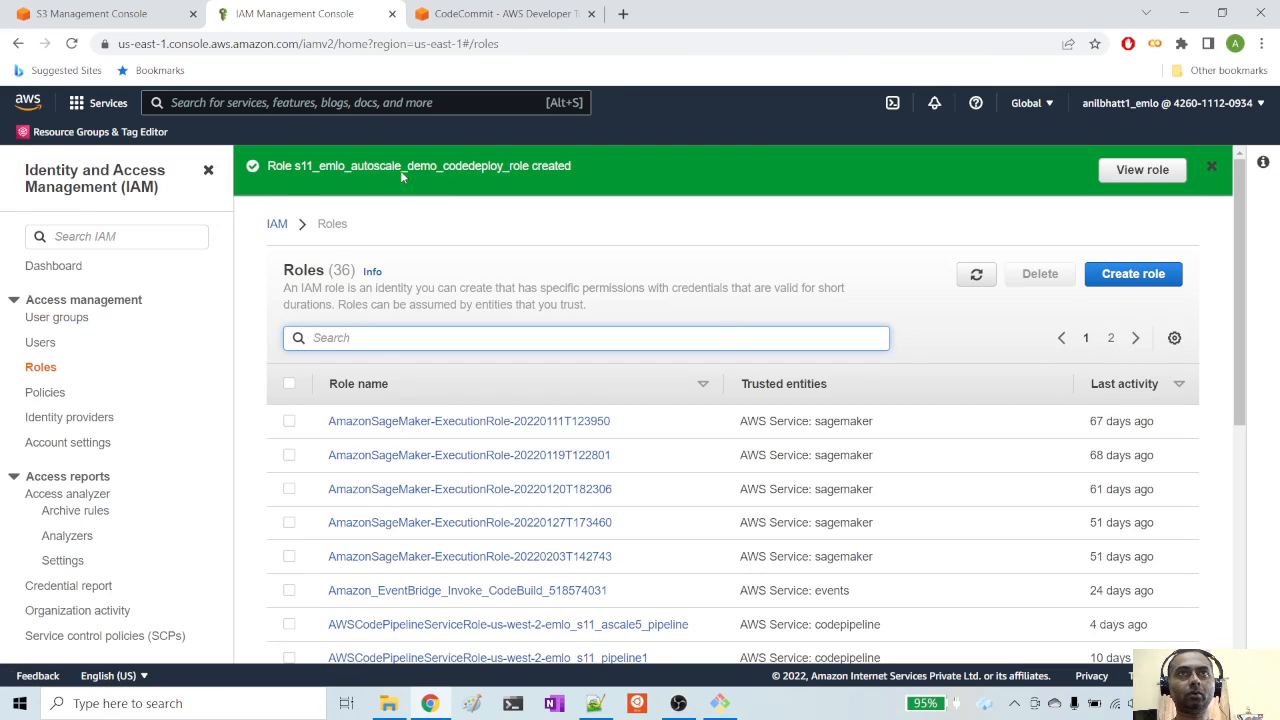
pyautogui.click(1135, 338)
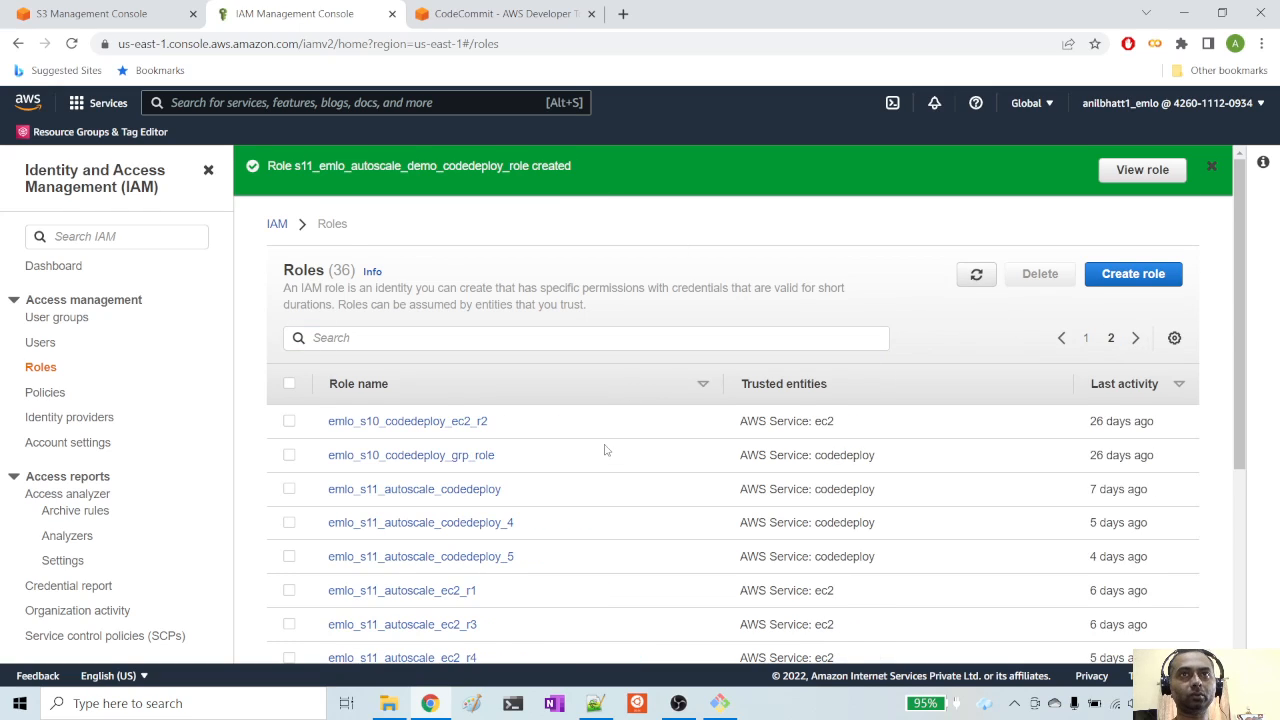
pyautogui.scroll(-3, 517, 507)
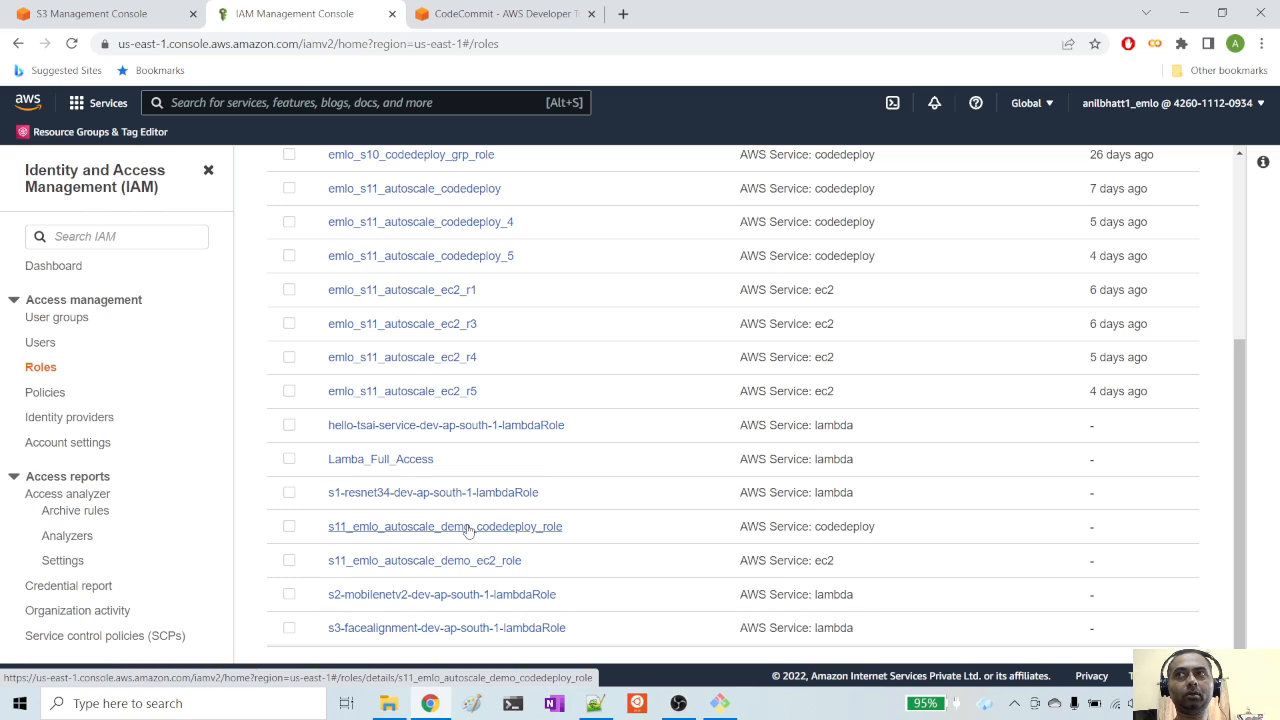
# Step: Search the AWS services for ec2 and open the EC2 dashboard in a new browser tab
pyautogui.click(622, 14)
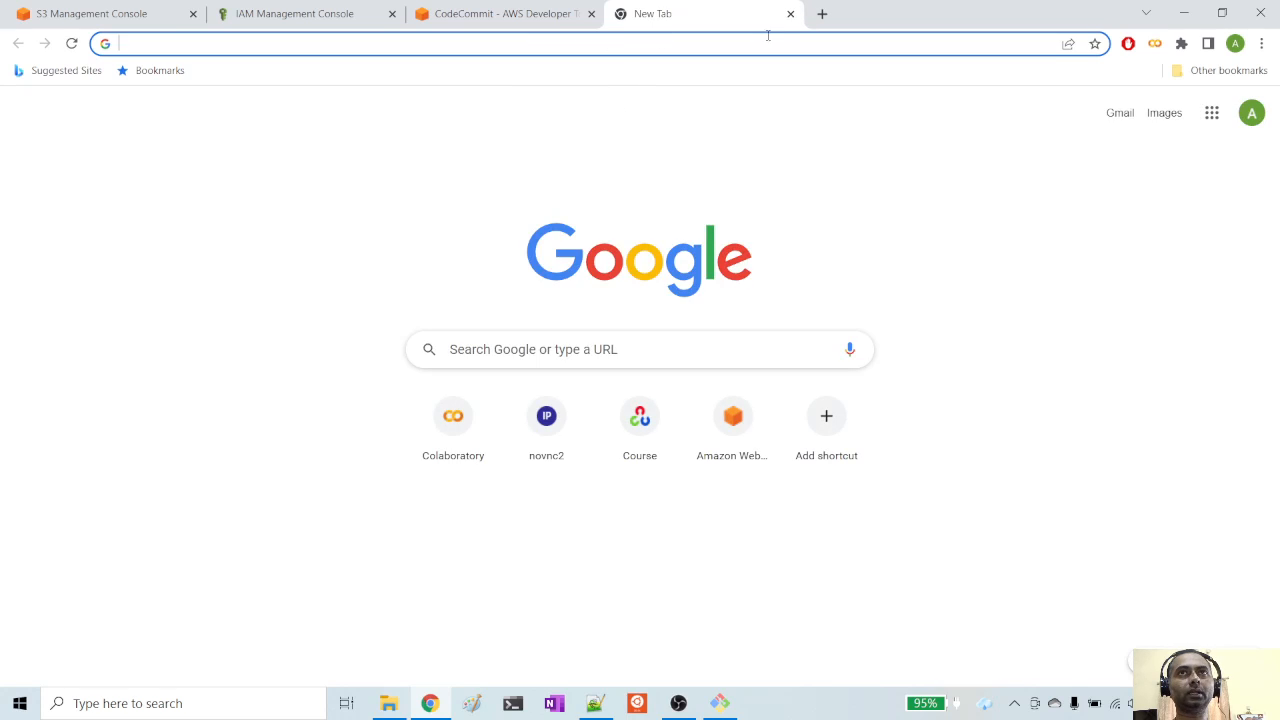
pyautogui.click(790, 14)
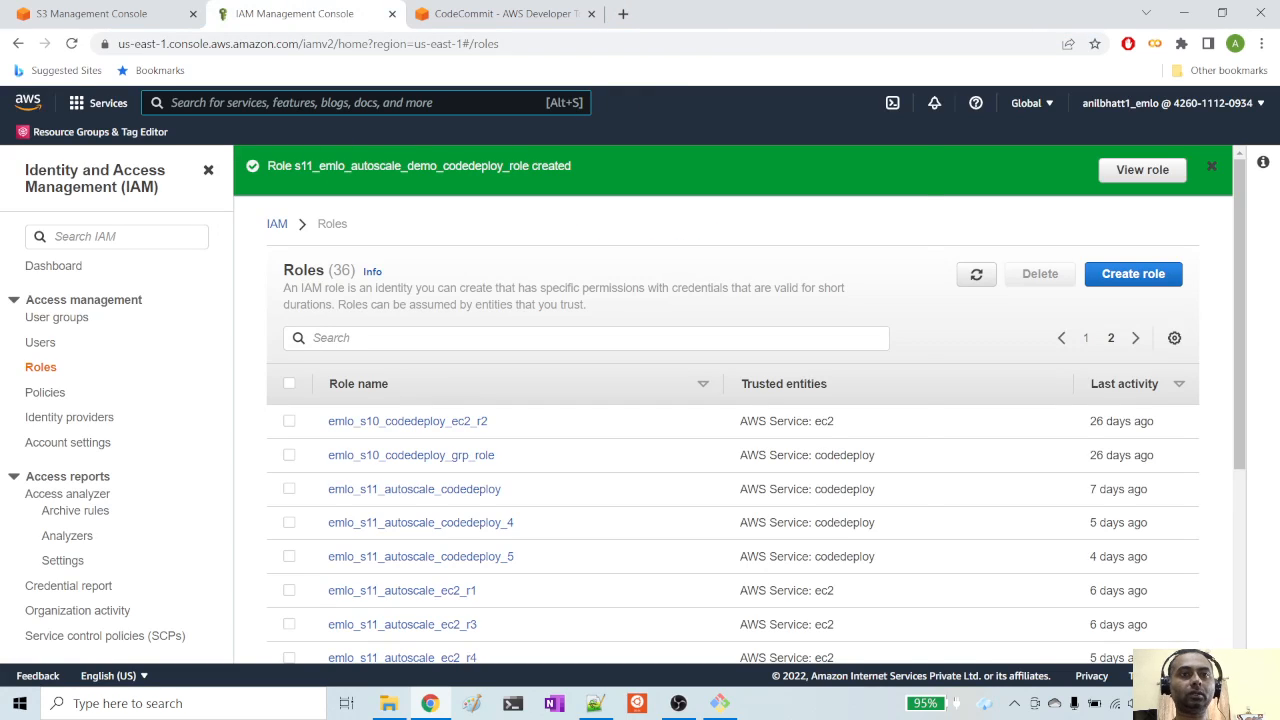
pyautogui.write('ec2')
pyautogui.rightClick(414, 237)
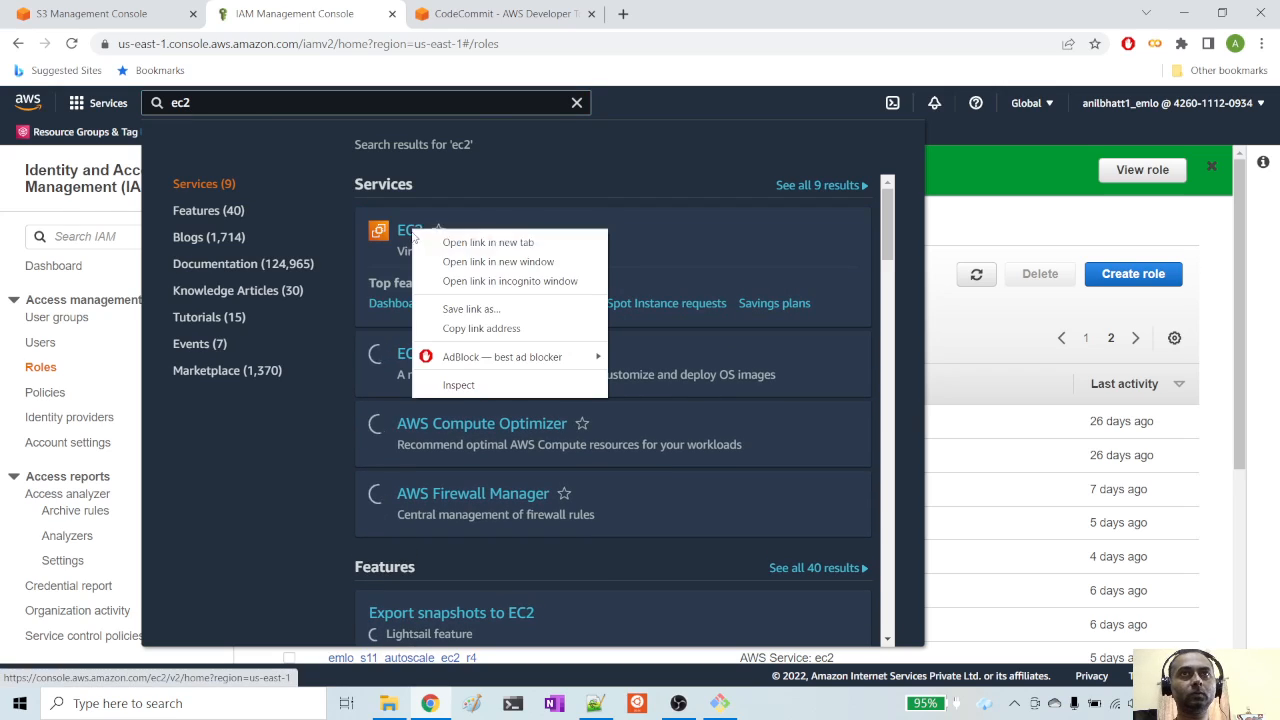
pyautogui.click(488, 243)
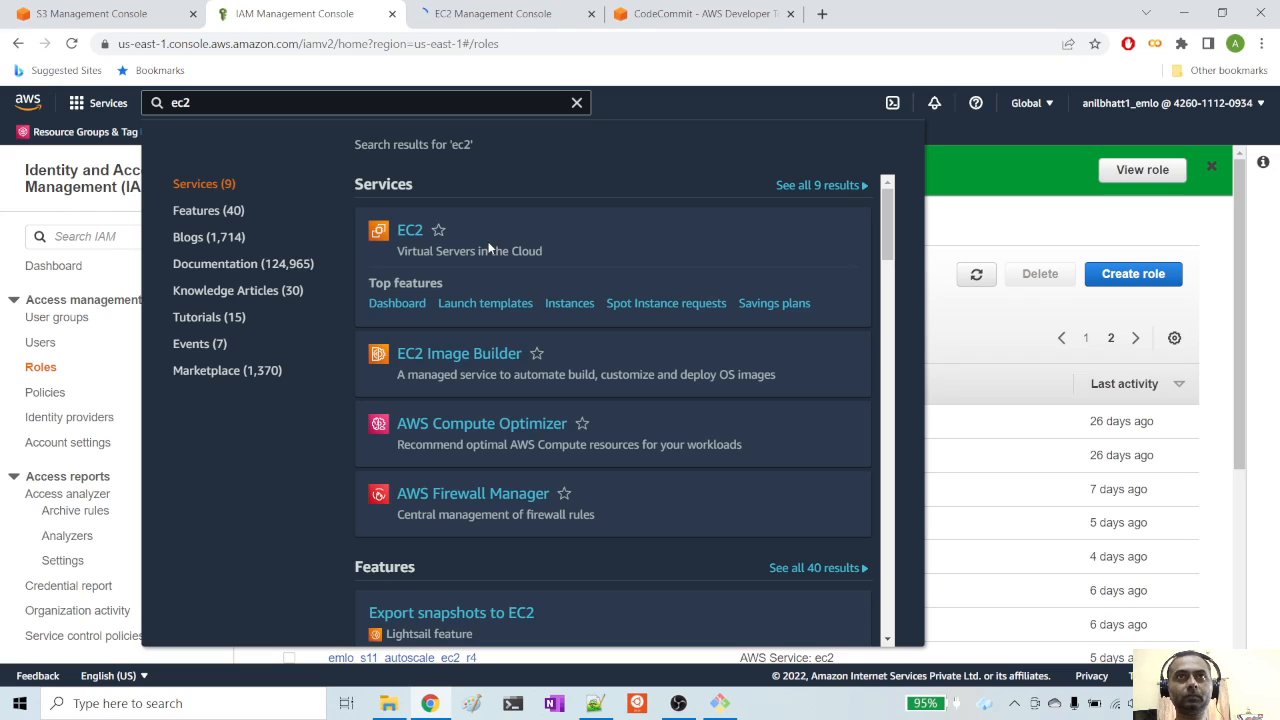
pyautogui.hotkey('ctrl', 'Tab')
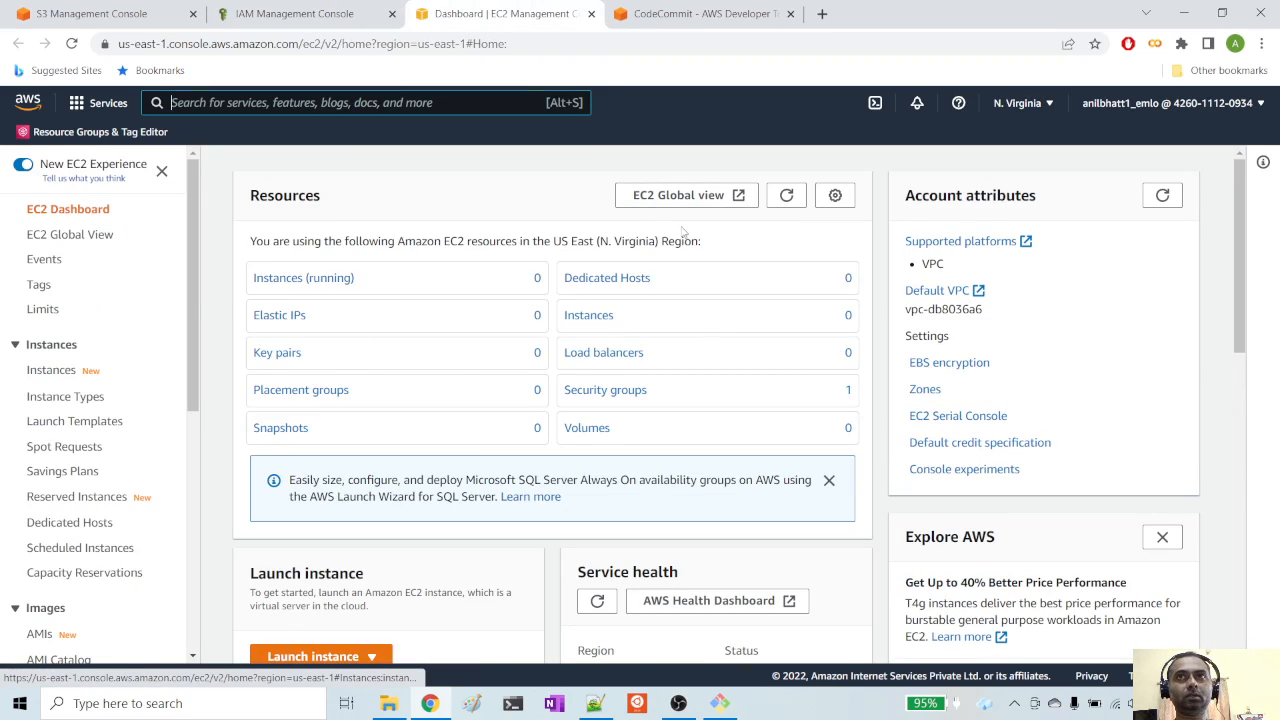
# Step: Begin launching an EC2 instance with the 64-bit (x86) Ubuntu Server 18.04 LTS image and t2.micro type, continuing to the instance details
pyautogui.click(318, 278)
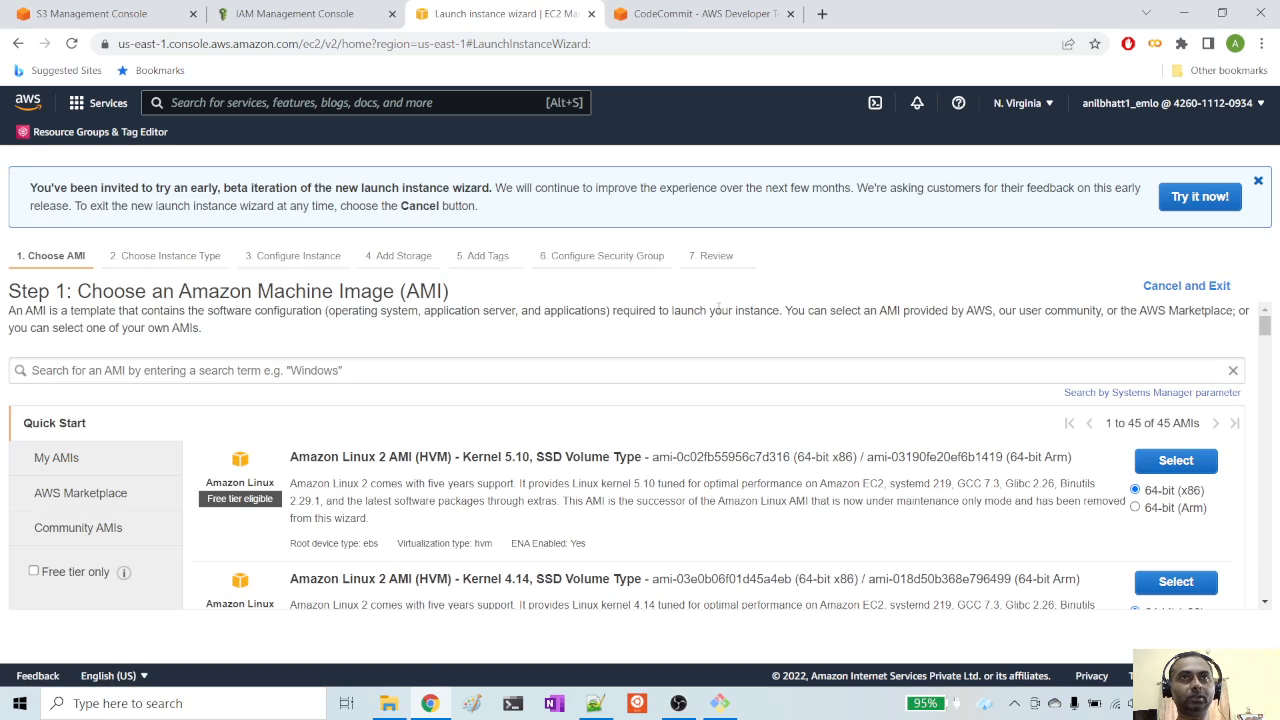
pyautogui.scroll(-6, 1053, 355)
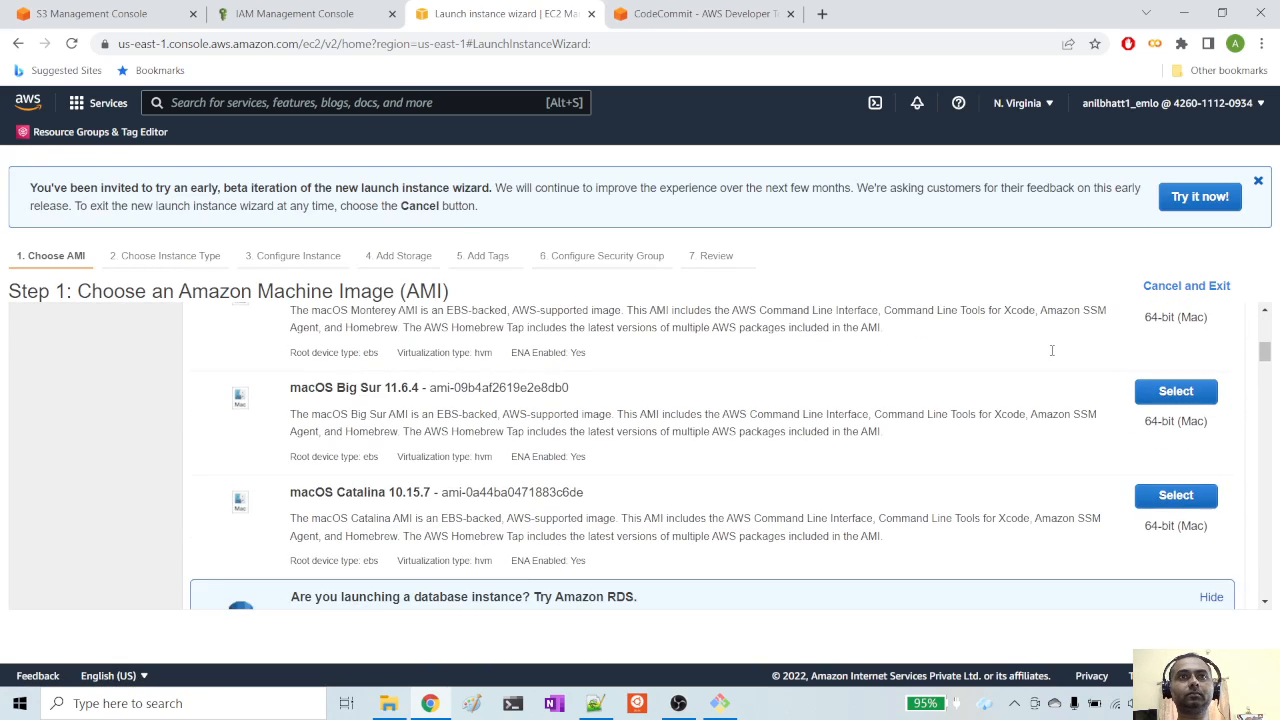
pyautogui.scroll(-4, 1053, 355)
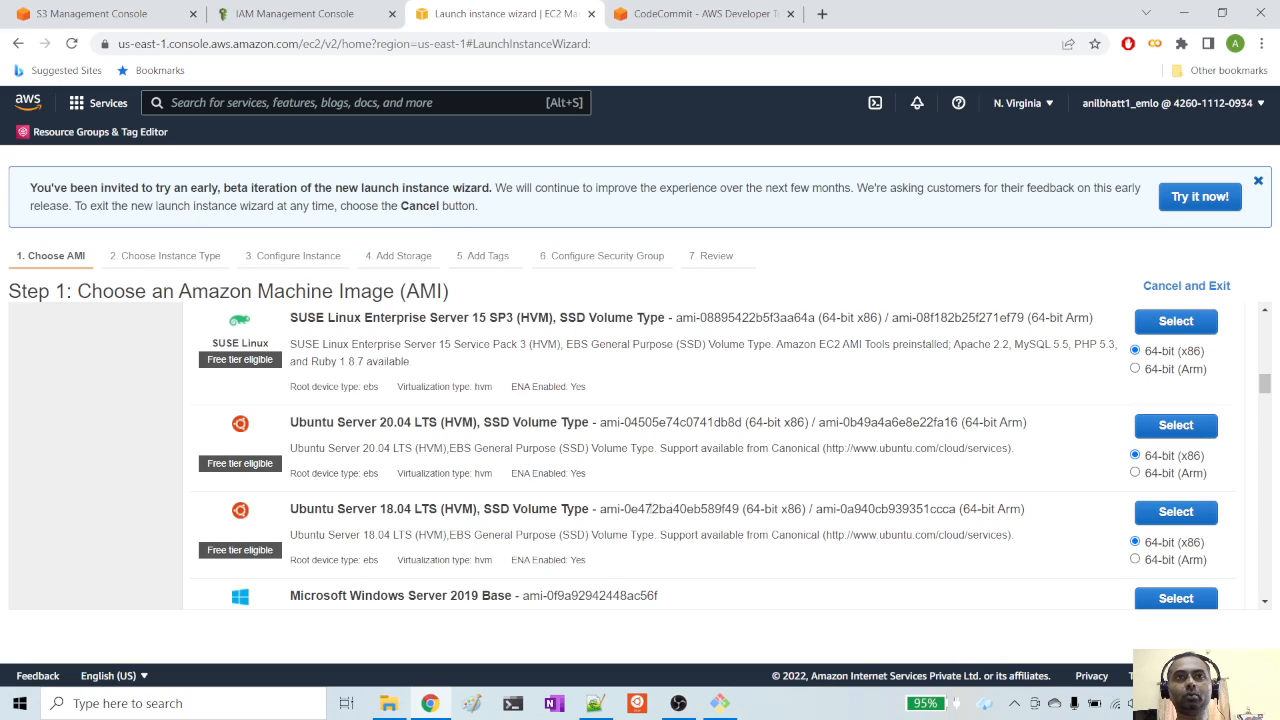
pyautogui.click(1176, 511)
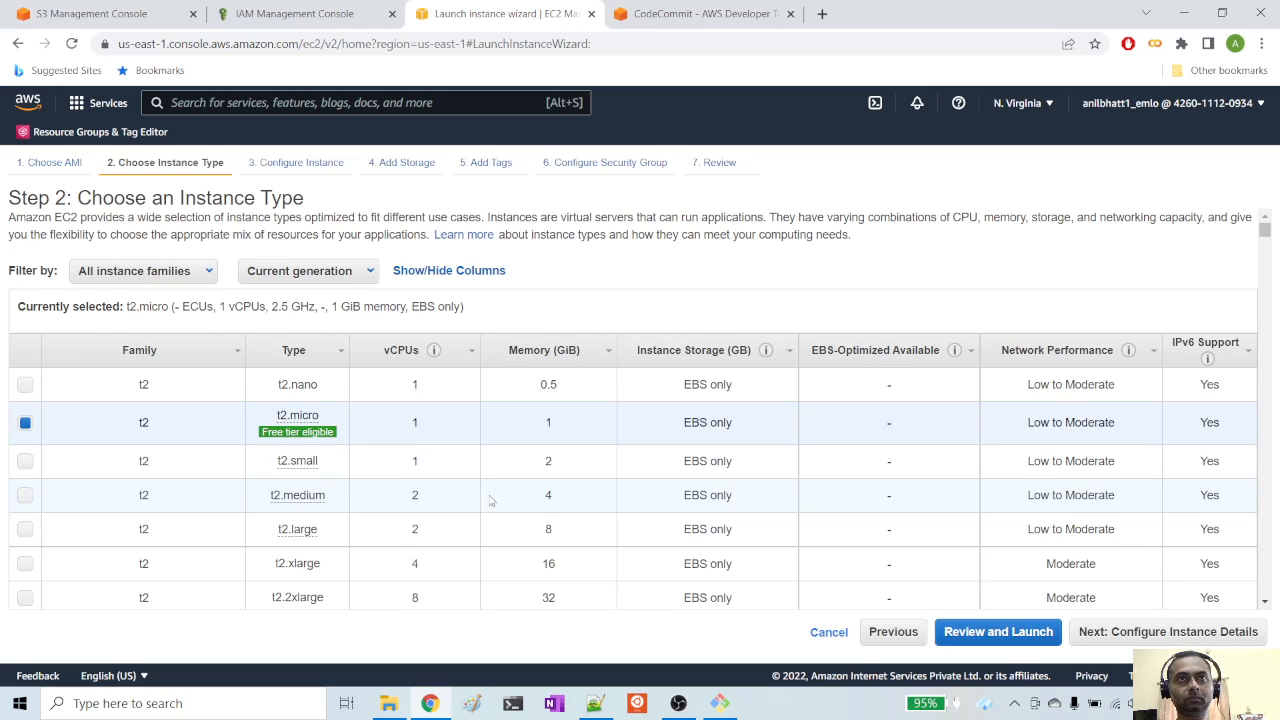
pyautogui.click(1157, 636)
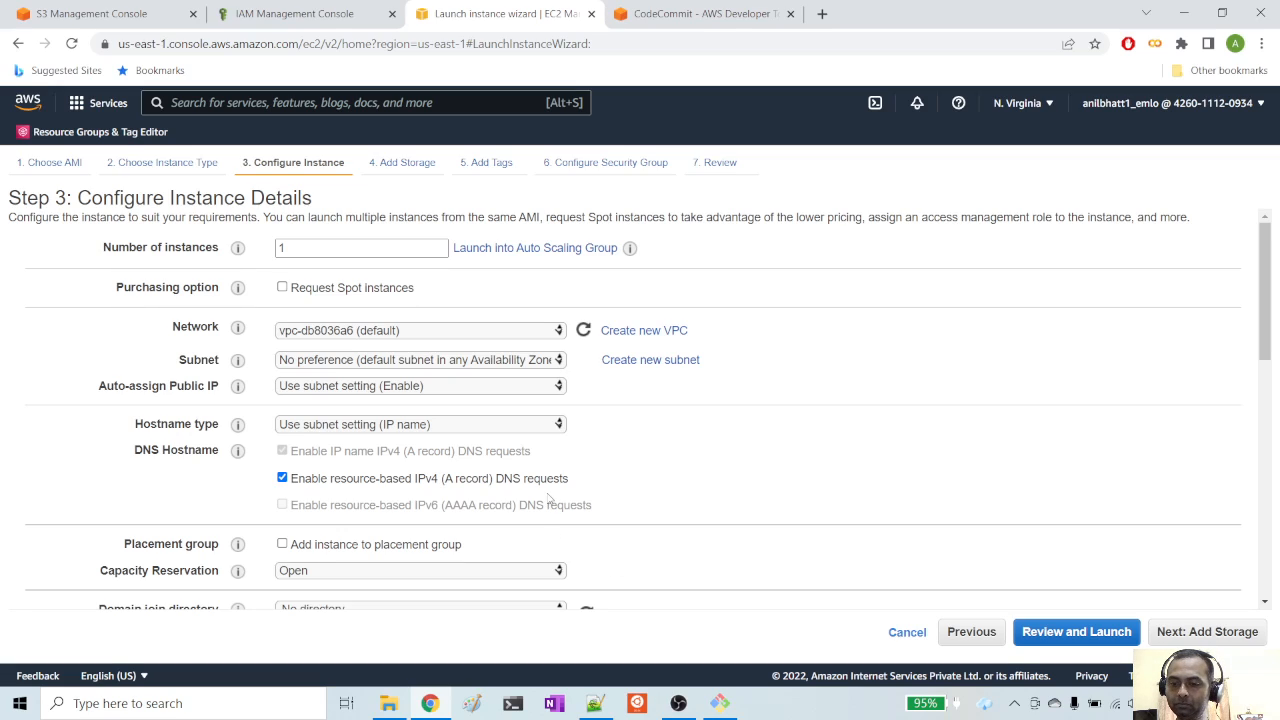
# Step: Assign the IAM role s11_emlo_autoscale_demo_ec2_role to the instance
pyautogui.scroll(-3, 663, 473)
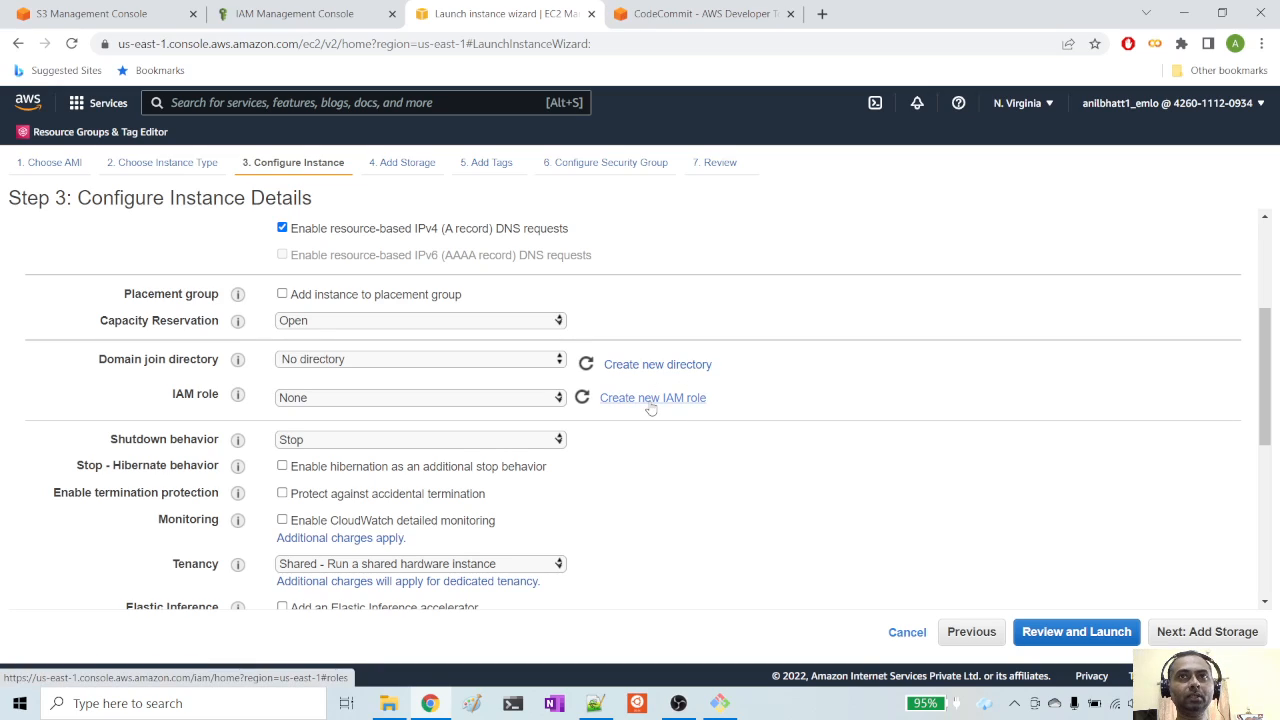
pyautogui.click(561, 398)
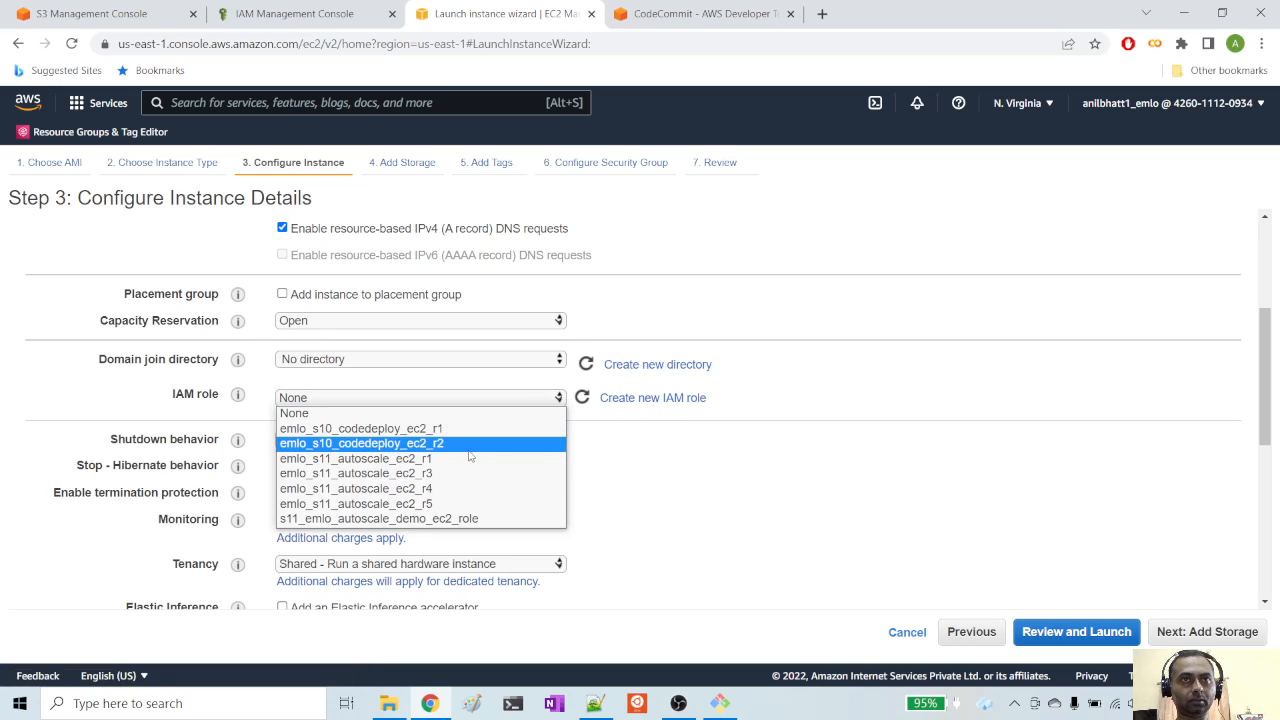
pyautogui.click(354, 519)
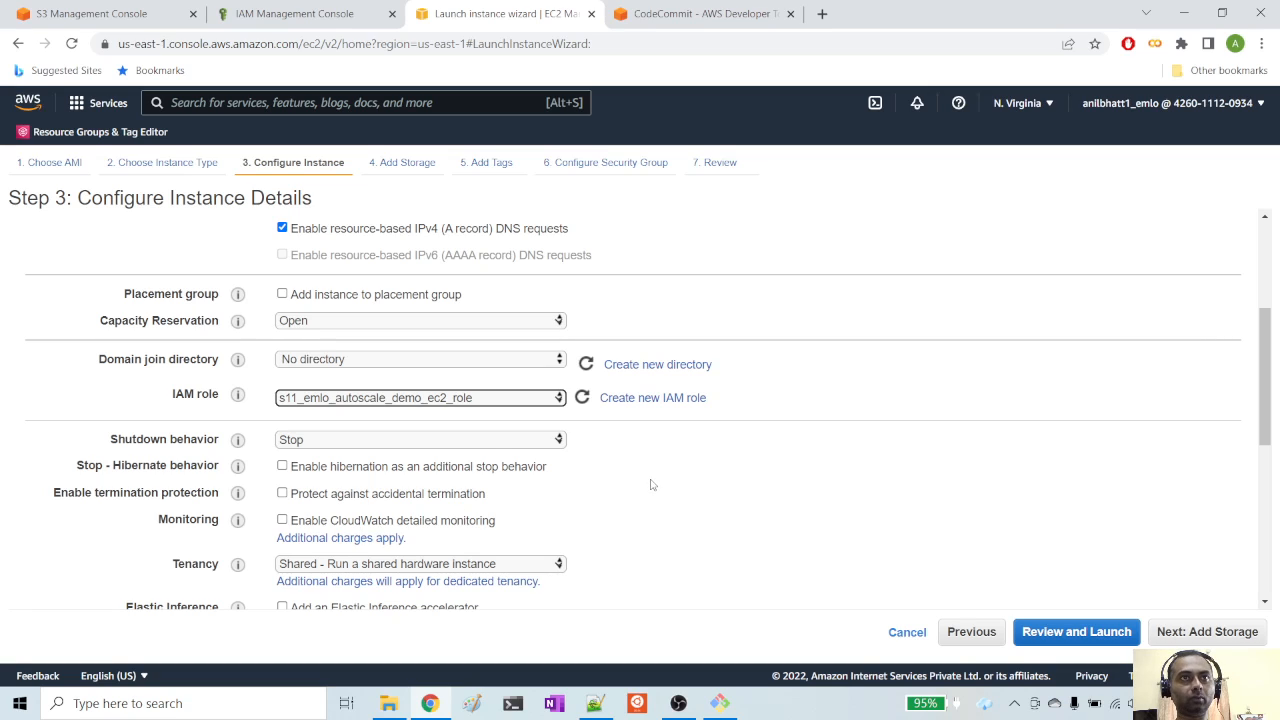
# Step: Copy the CodeDeploy agent install script, from #!/bin/bash to sudo ./install auto, from Notepad++ into the instance's user data as text
pyautogui.scroll(-5, 651, 484)
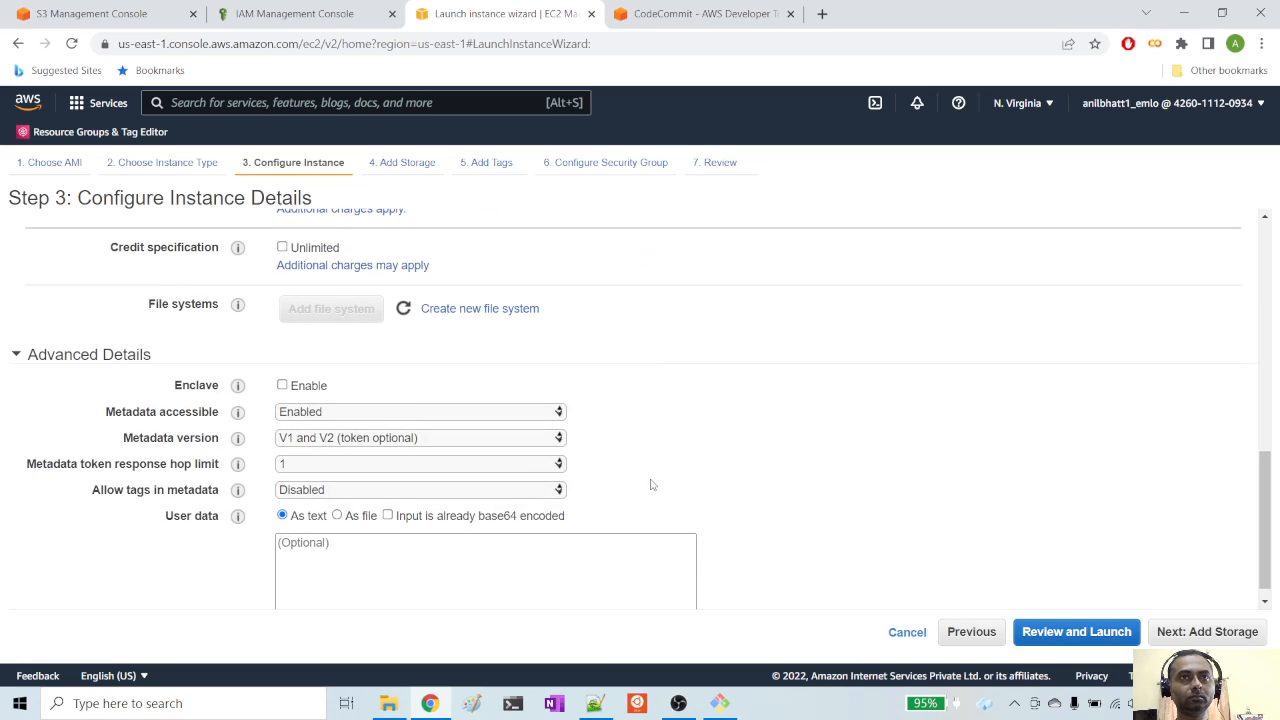
pyautogui.scroll(-1, 651, 484)
pyautogui.click(346, 524)
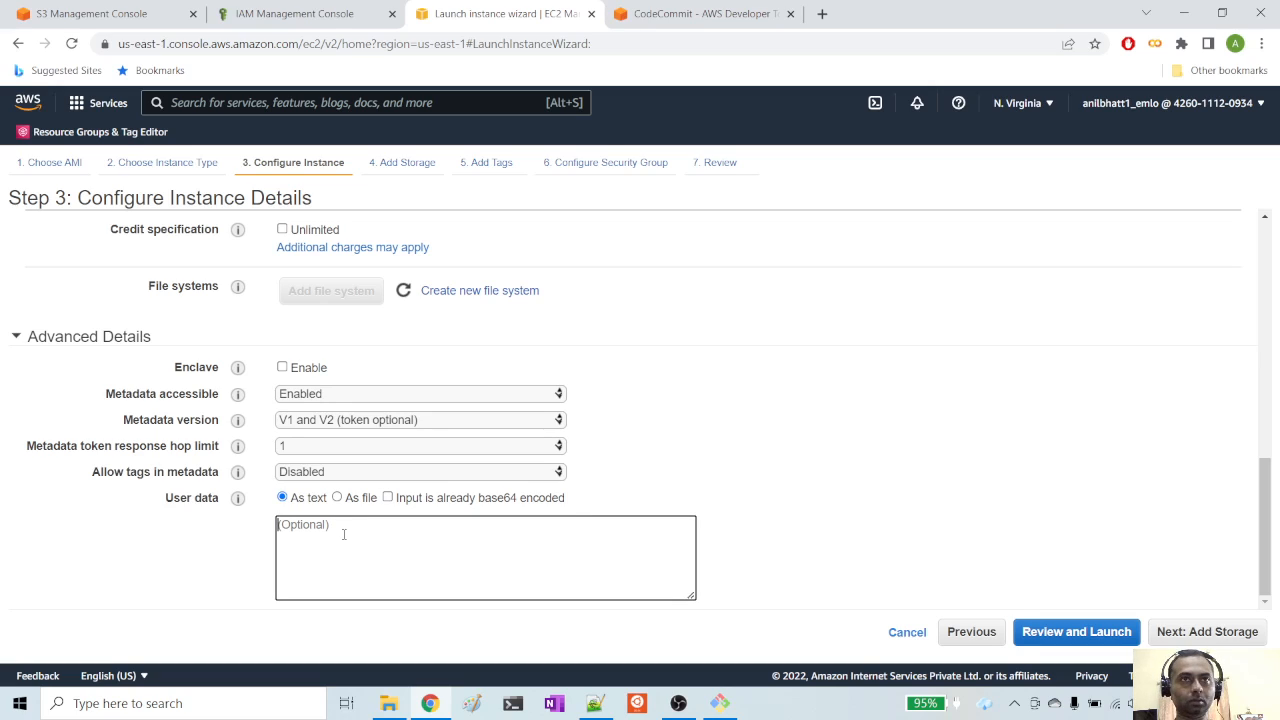
pyautogui.click(595, 703)
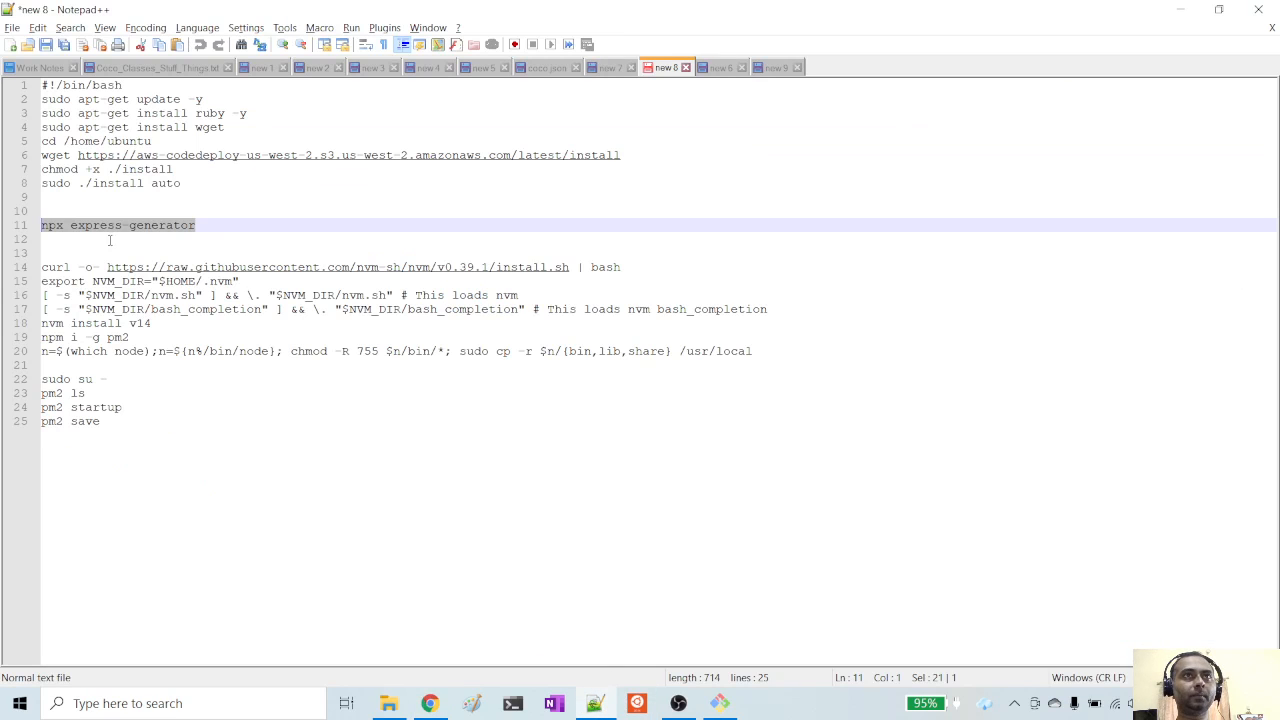
pyautogui.moveTo(188, 187); pyautogui.dragTo(2, 90)
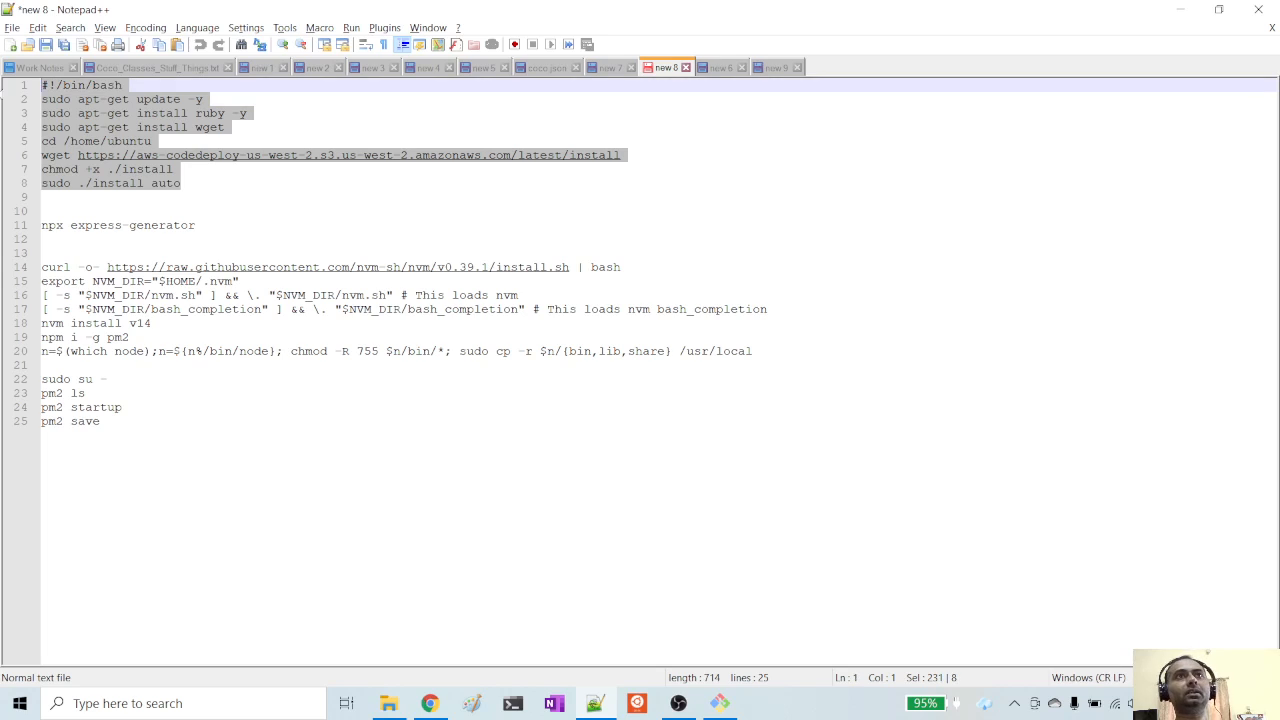
pyautogui.hotkey('ctrl', 'c')
pyautogui.hotkey('alt', 'Tab')
pyautogui.click(383, 571)
pyautogui.hotkey('ctrl', 'v')
pyautogui.scroll(3, 398, 541)
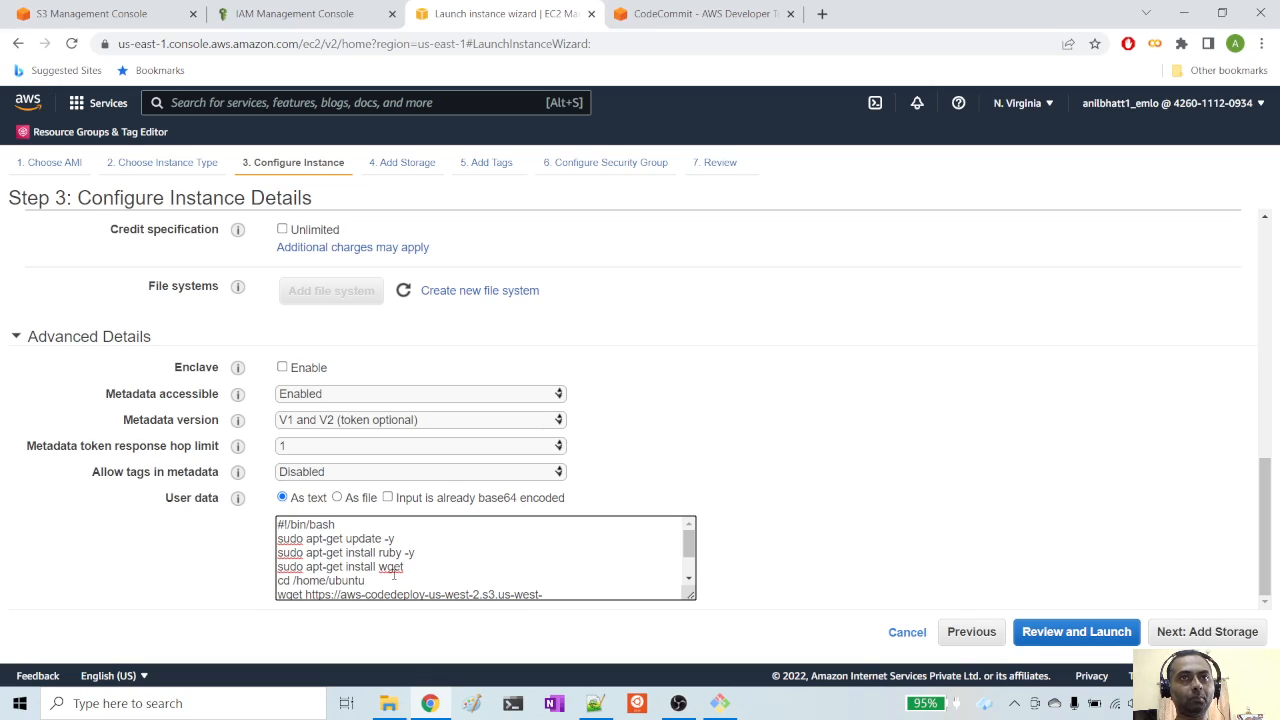
pyautogui.scroll(-2, 393, 573)
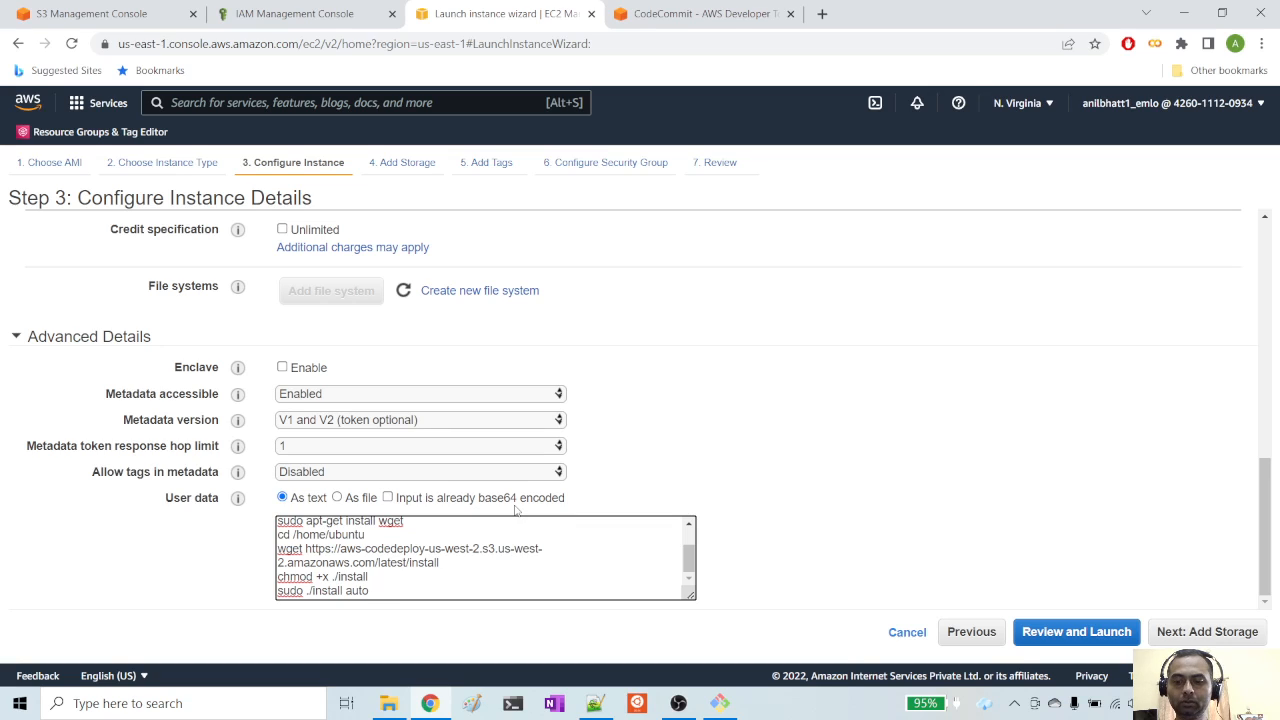
# Step: Check the instance details, continue to the launch review and proceed to the key pair selection
pyautogui.scroll(3, 513, 510)
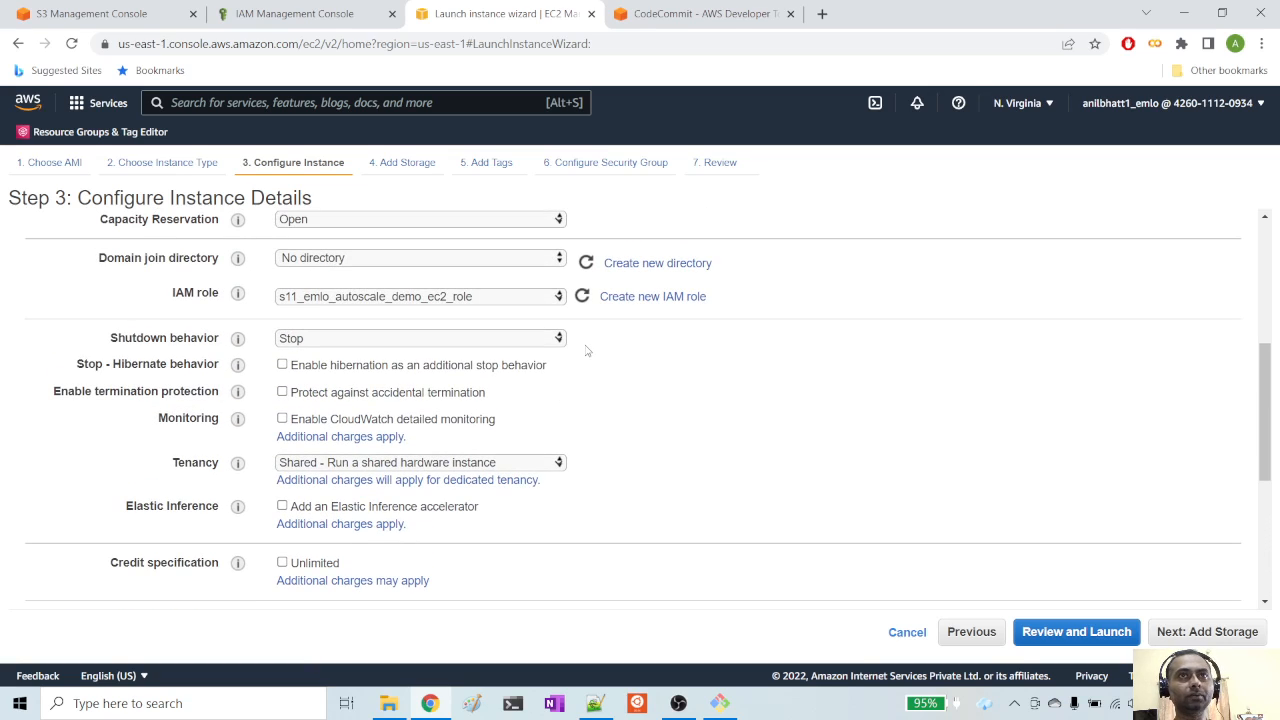
pyautogui.scroll(2, 472, 369)
pyautogui.scroll(2, 433, 294)
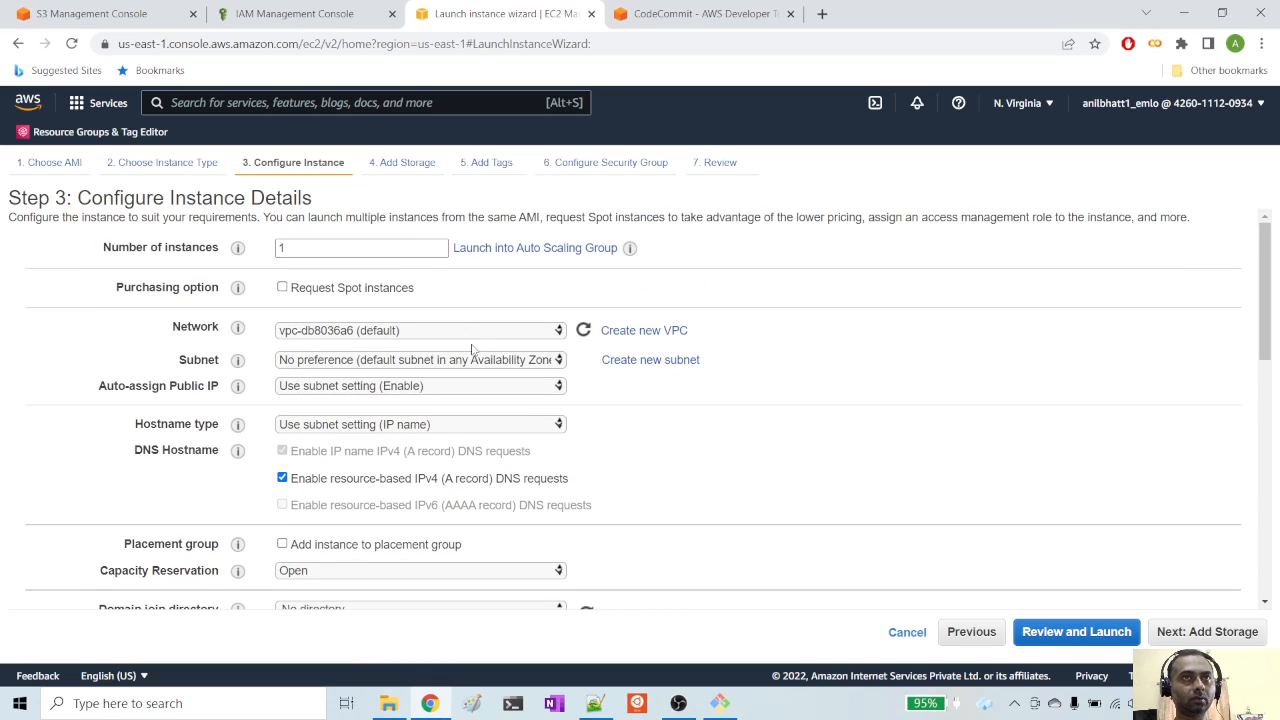
pyautogui.scroll(-3, 604, 435)
pyautogui.scroll(-3, 604, 435)
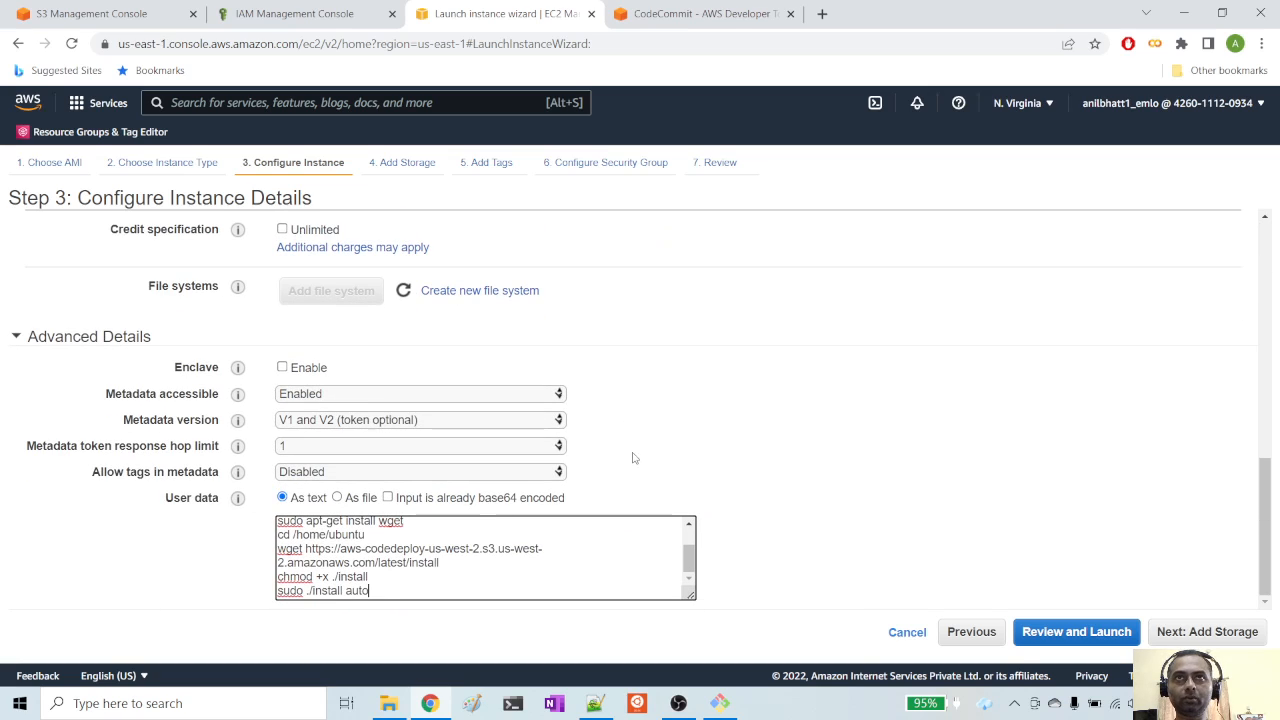
pyautogui.click(1100, 638)
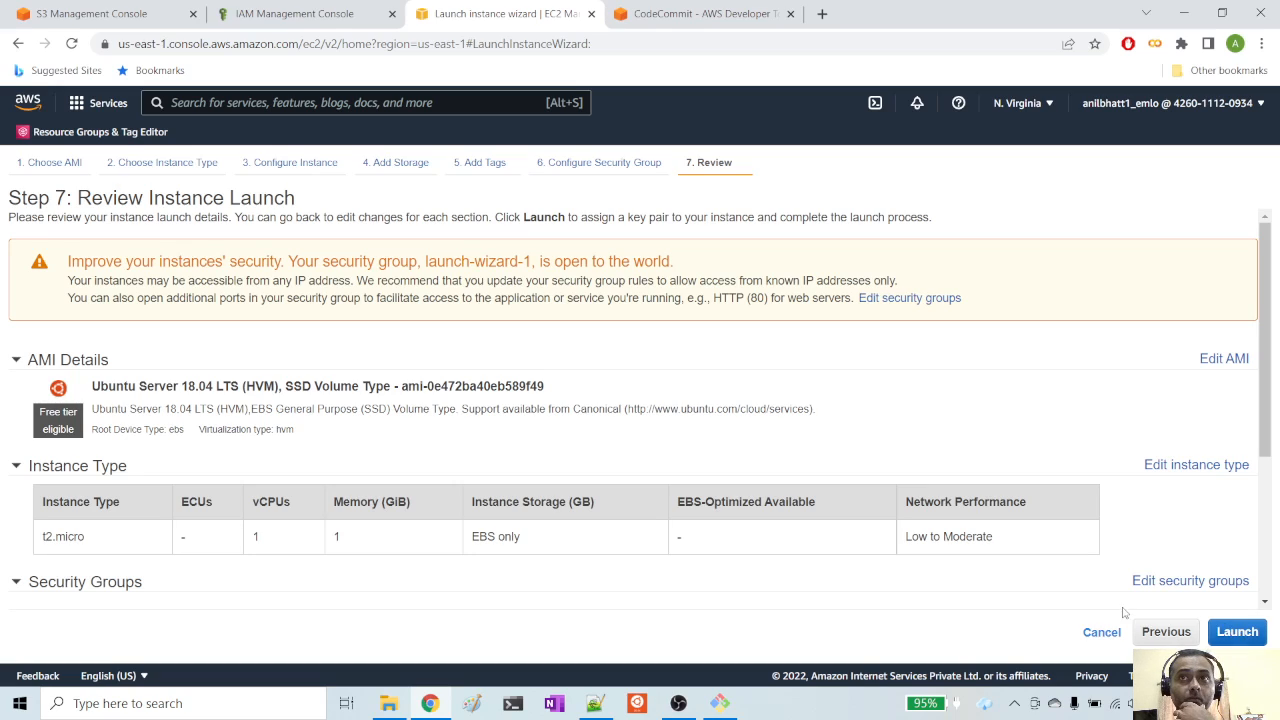
pyautogui.scroll(-3, 714, 366)
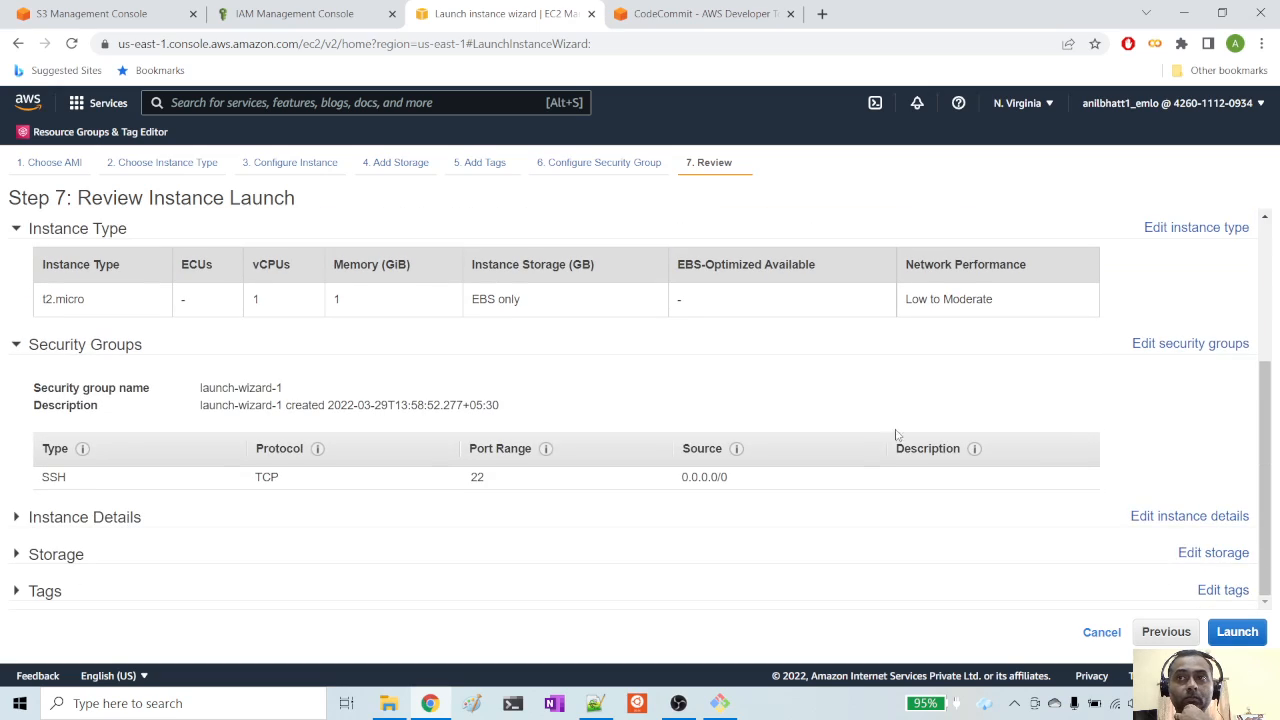
pyautogui.click(1237, 631)
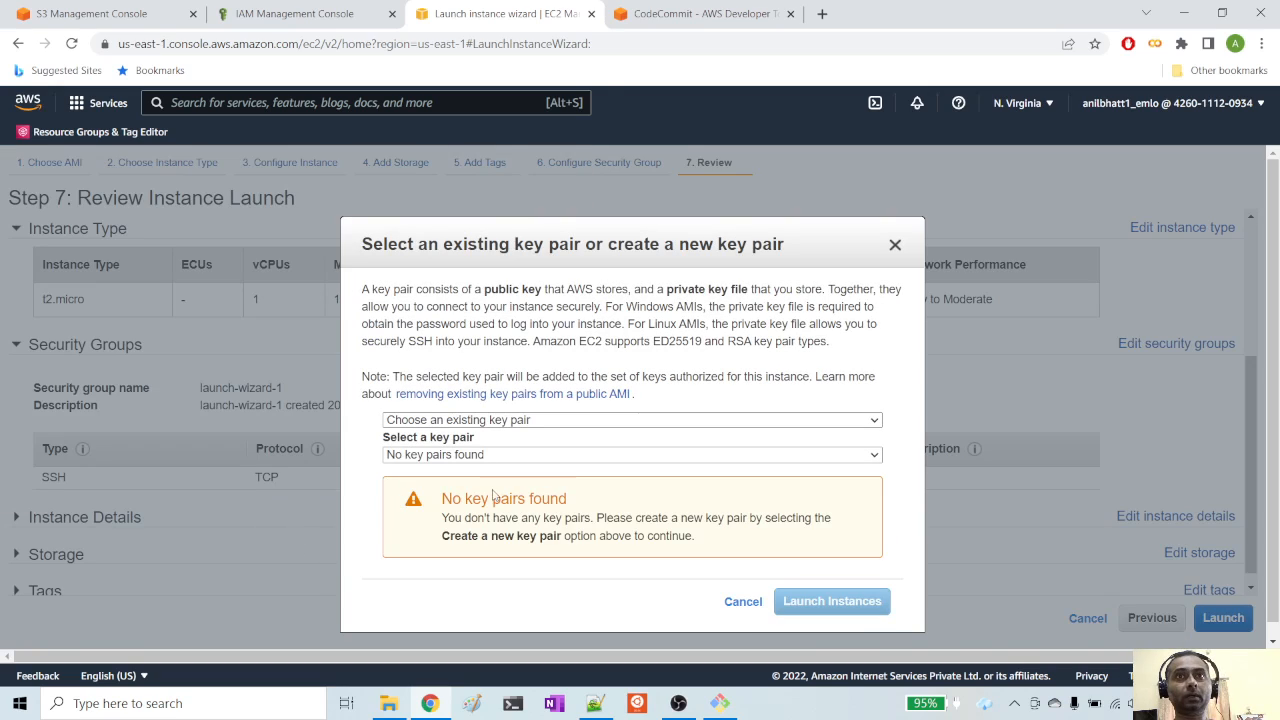
pyautogui.click(876, 422)
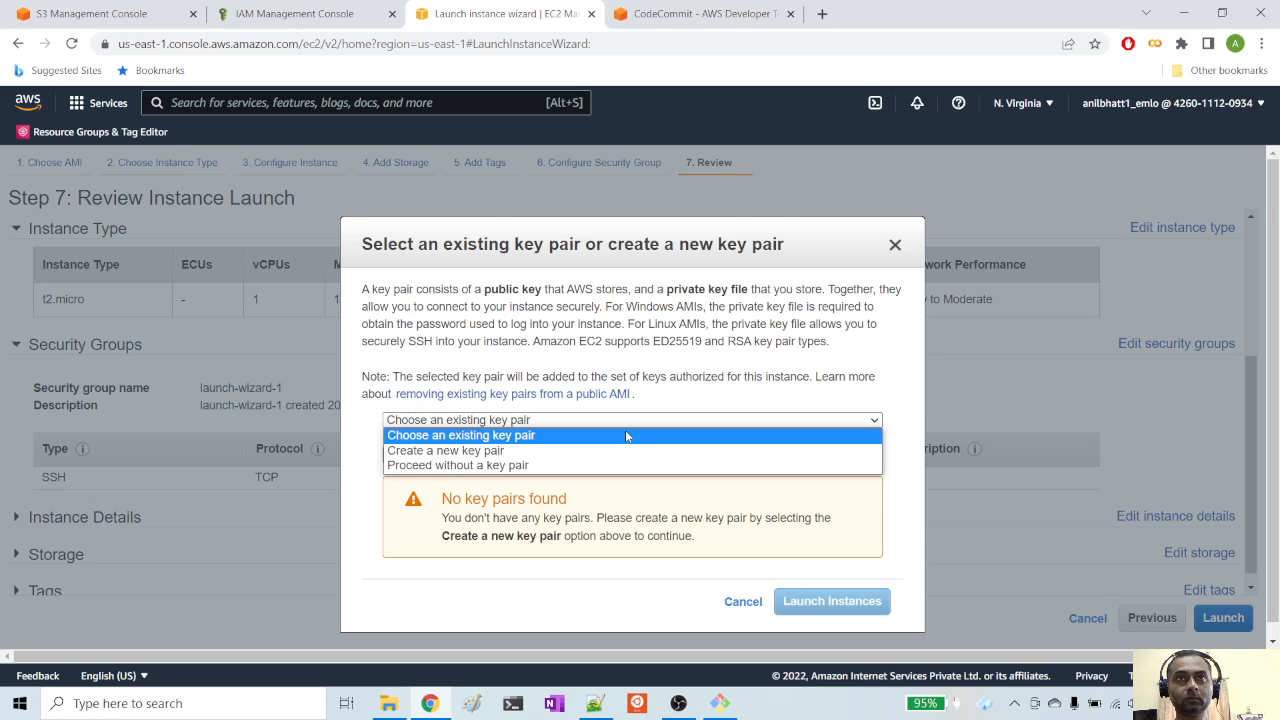
pyautogui.click(630, 436)
pyautogui.click(690, 456)
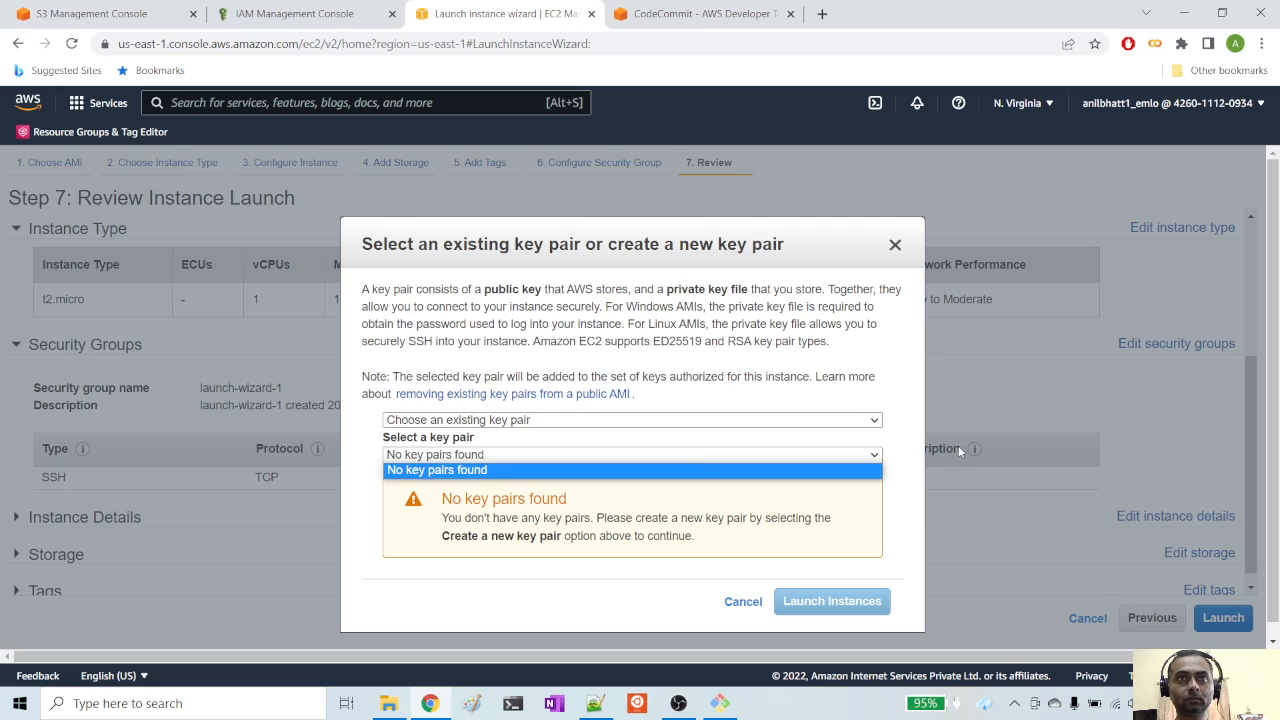
pyautogui.click(718, 502)
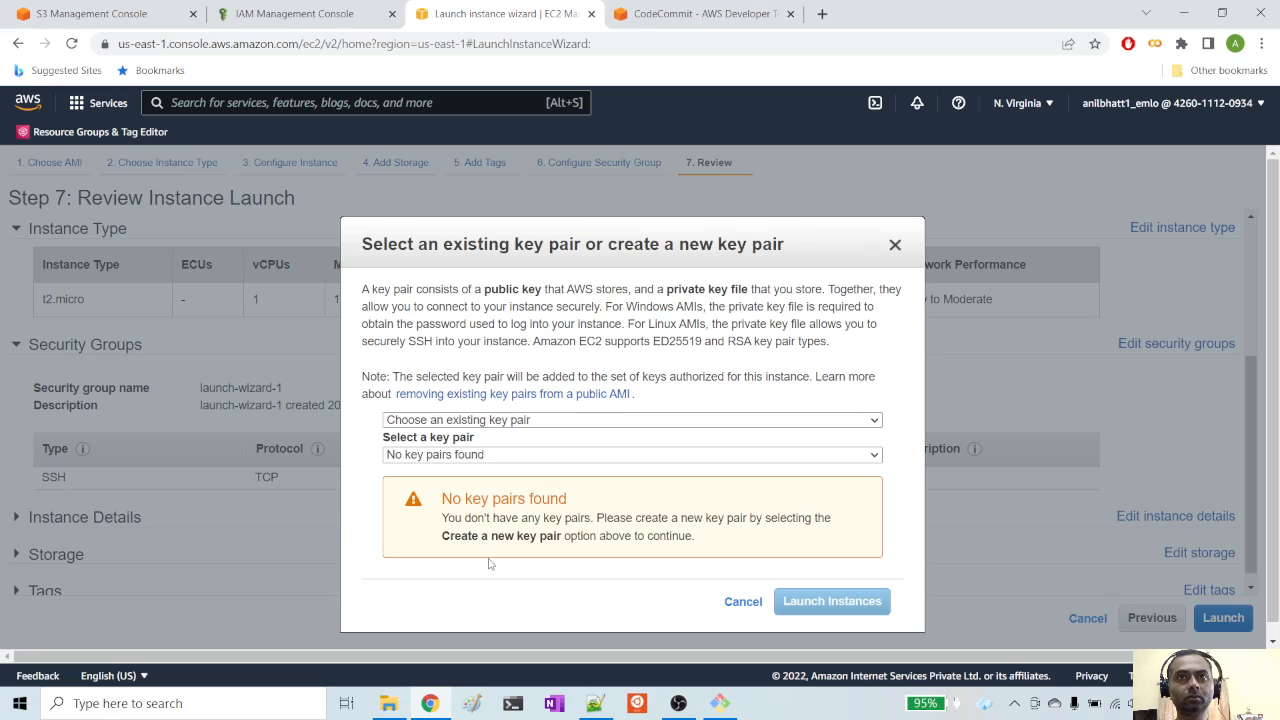
# Step: Create and download a new RSA key pair named autoscale_demo and launch the instance with it
pyautogui.click(552, 420)
pyautogui.click(541, 450)
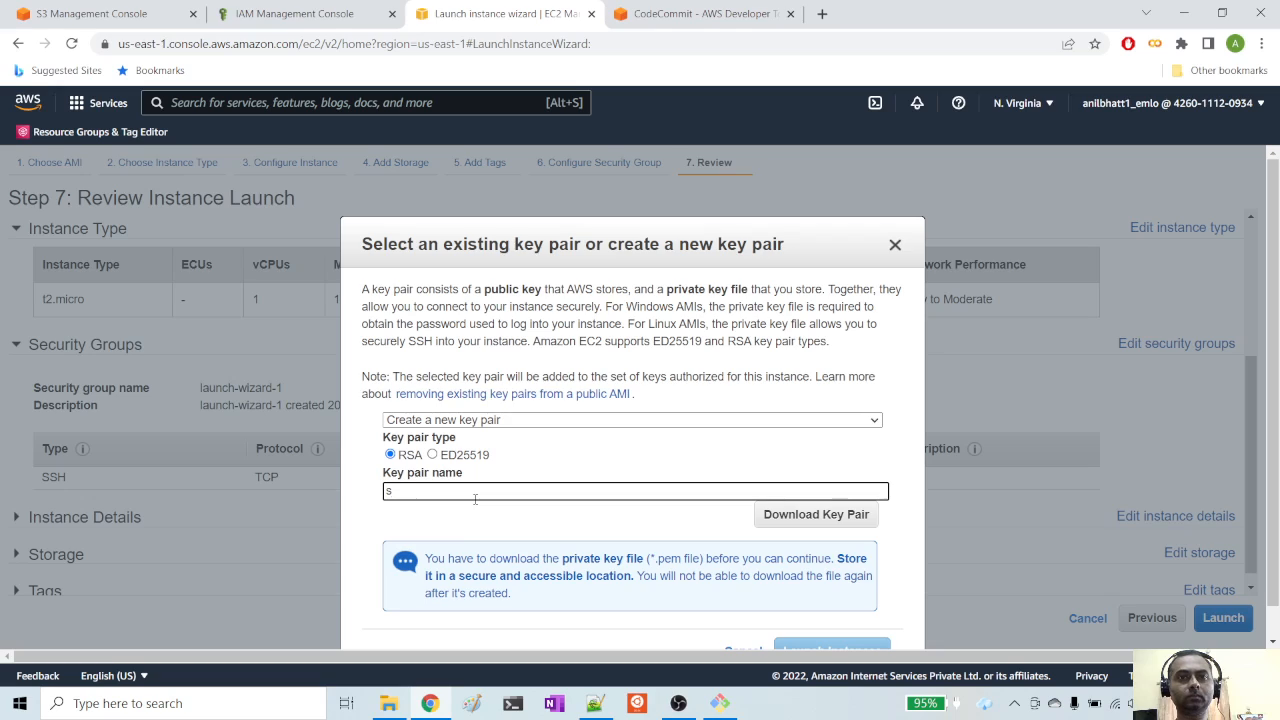
pyautogui.write('sca')
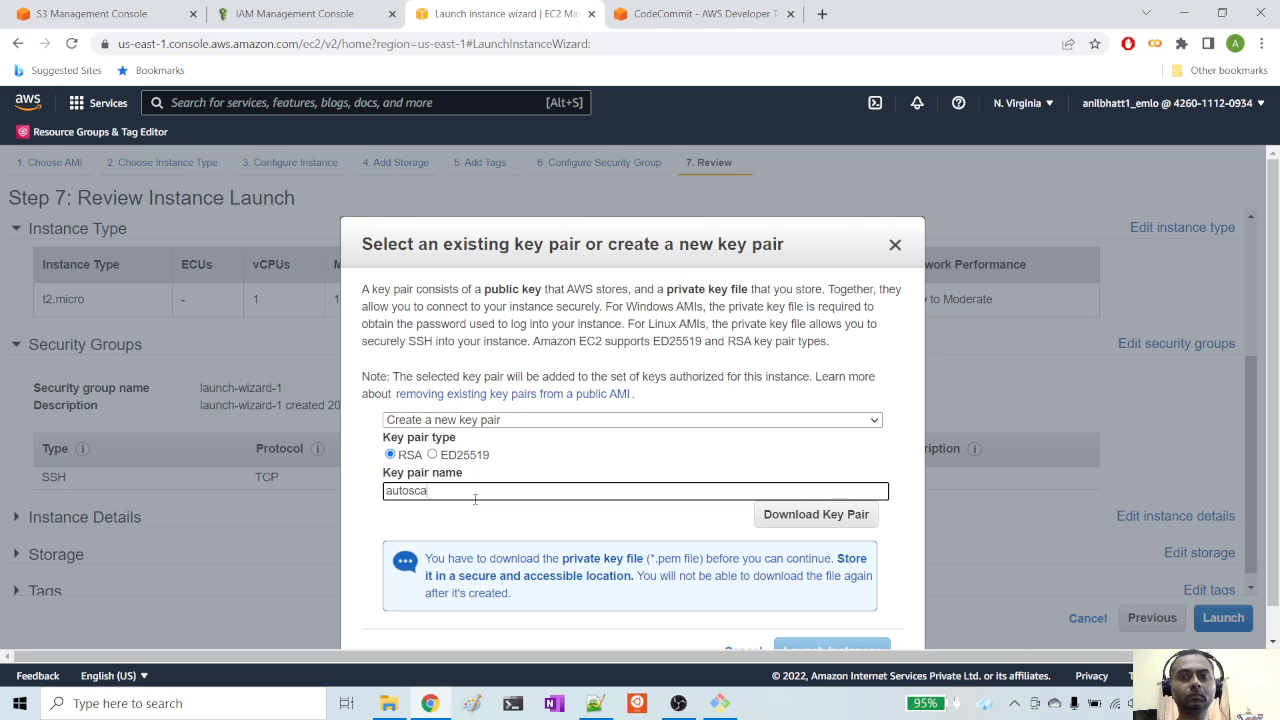
pyautogui.write('le_demo')
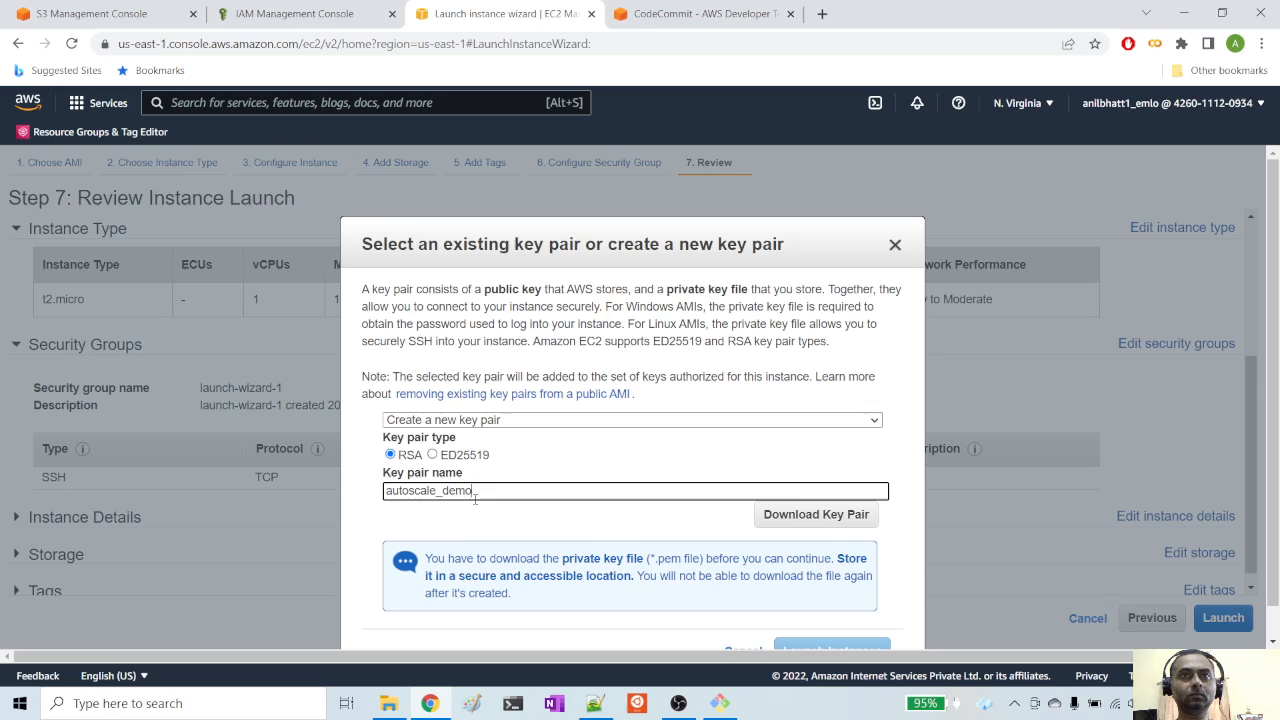
pyautogui.scroll(-1, 765, 515)
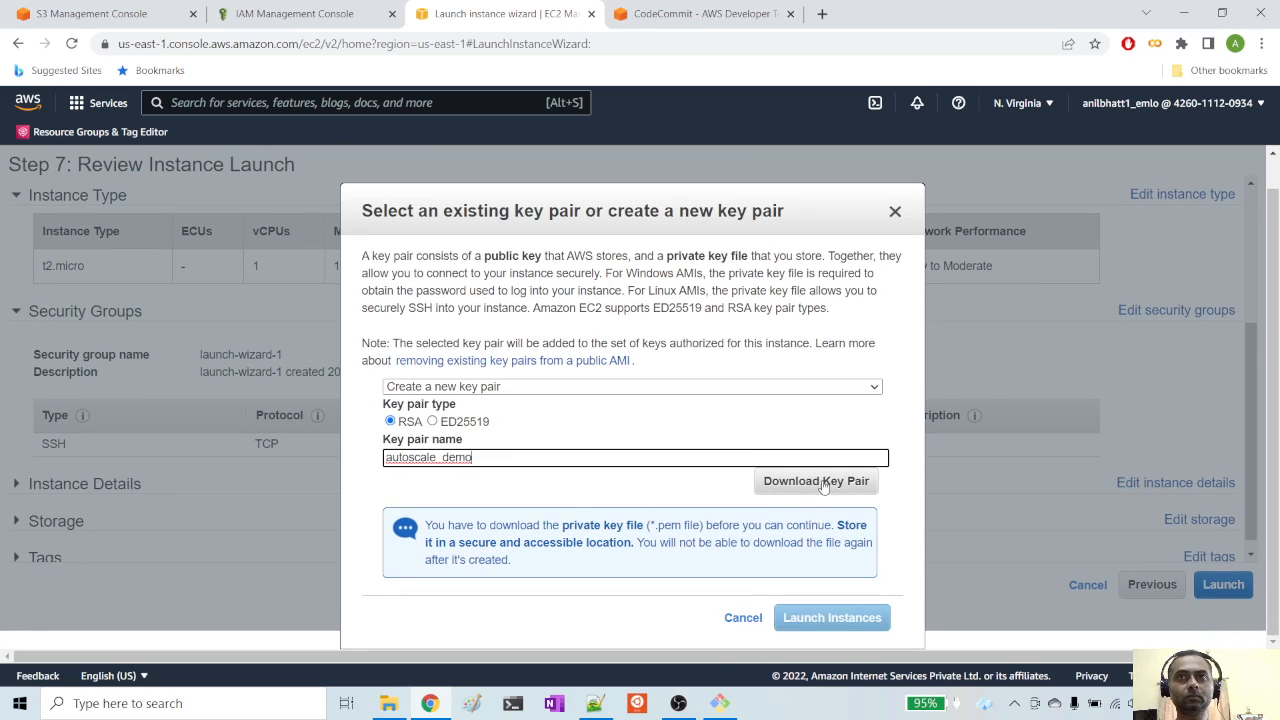
pyautogui.click(820, 484)
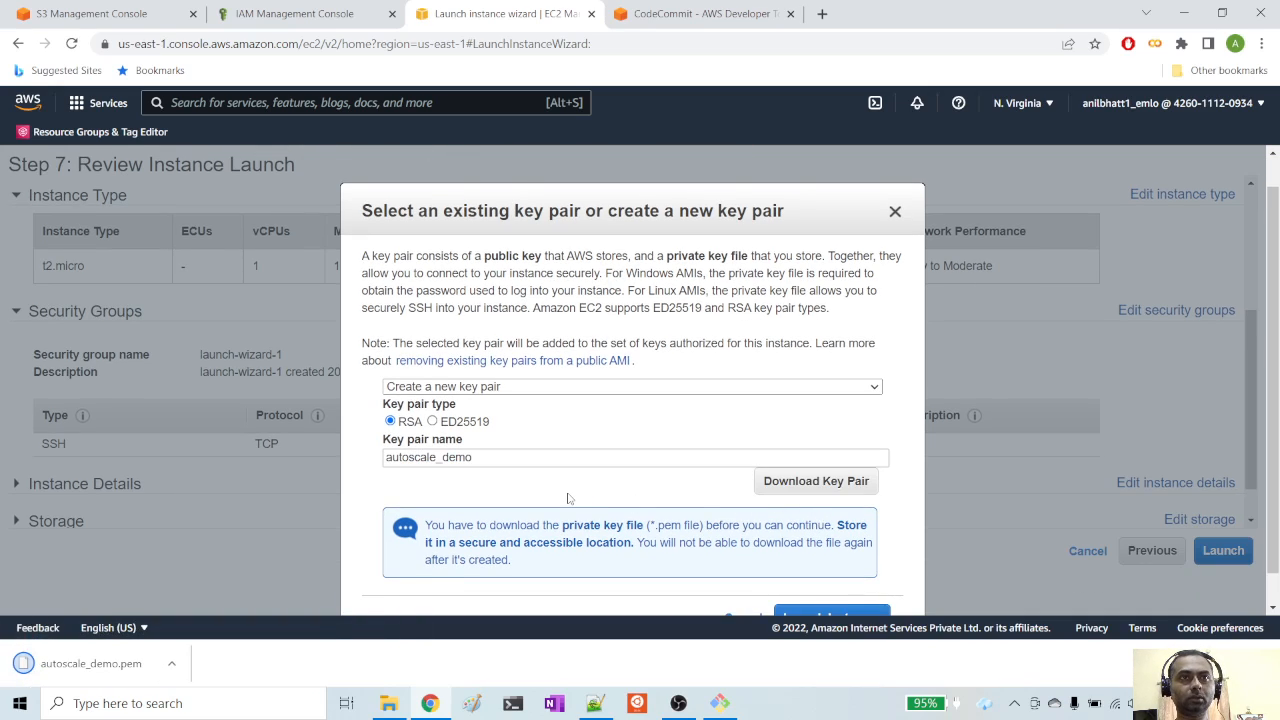
pyautogui.scroll(-1, 885, 595)
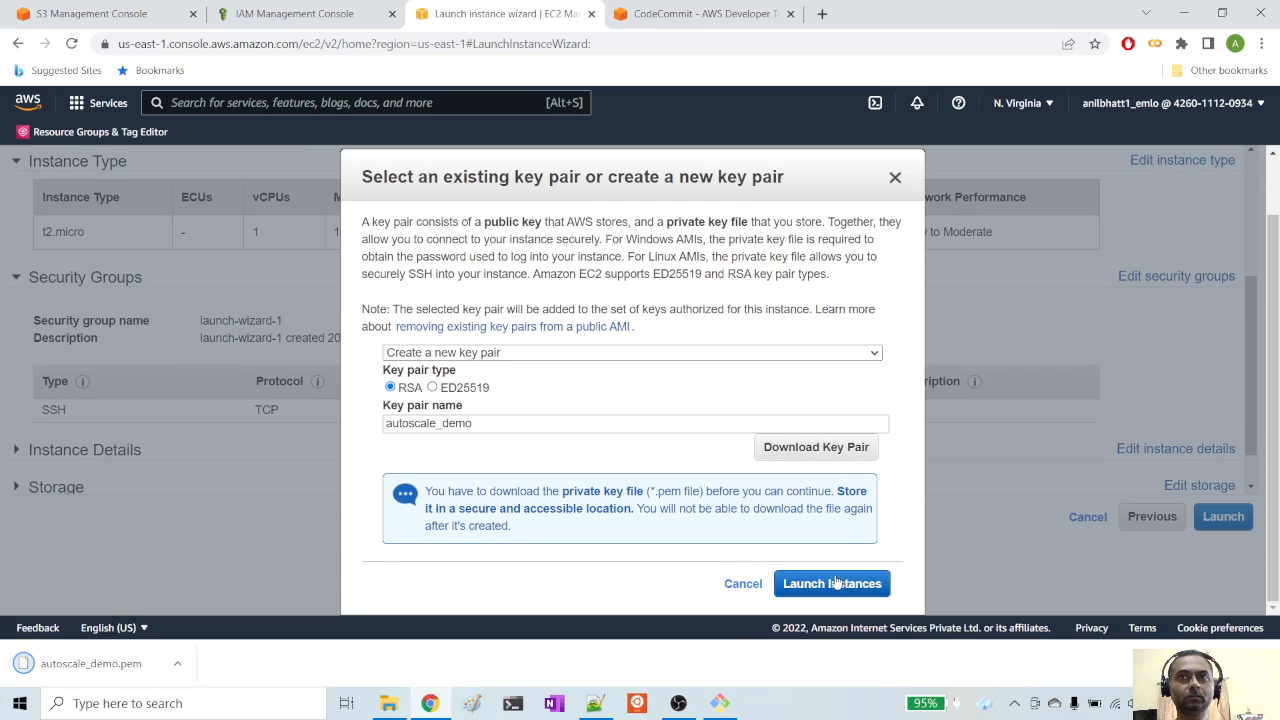
pyautogui.click(834, 584)
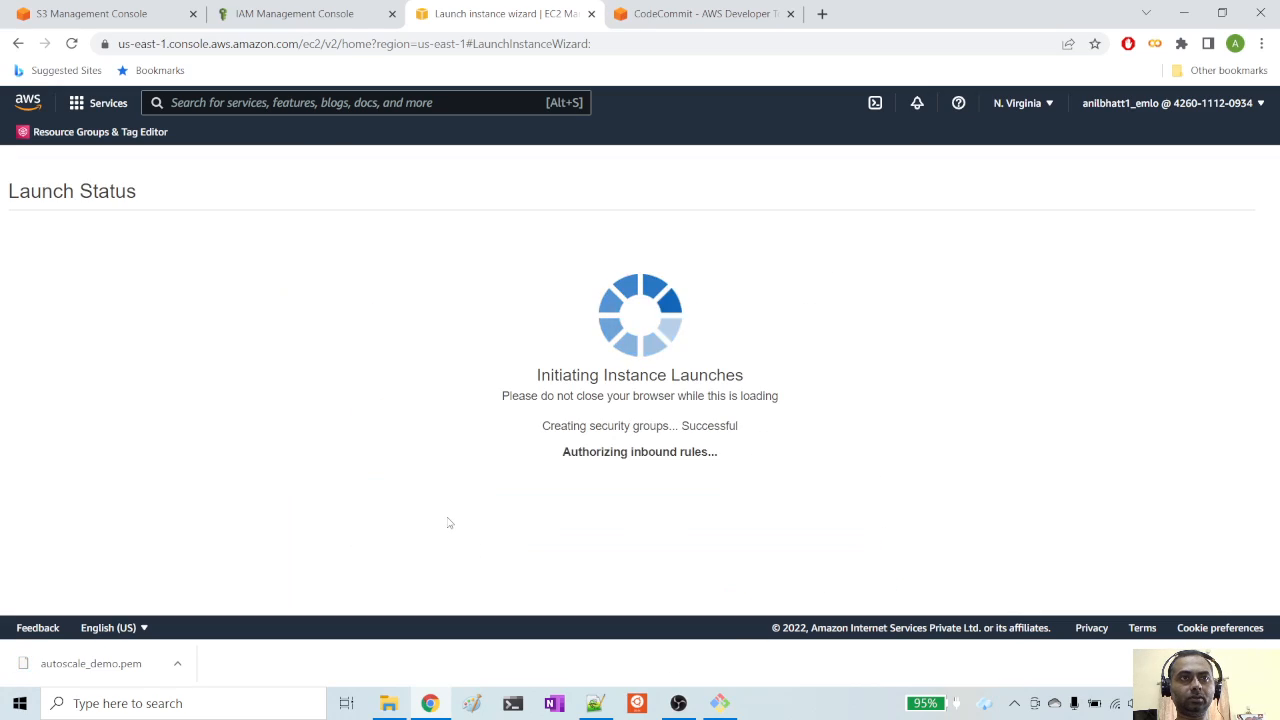
# Step: In File Explorer, transfer autoscale_demo.pem from the Downloads folder into the s11_aws_ec2_Auto_Scaling folder
pyautogui.moveTo(395, 712)
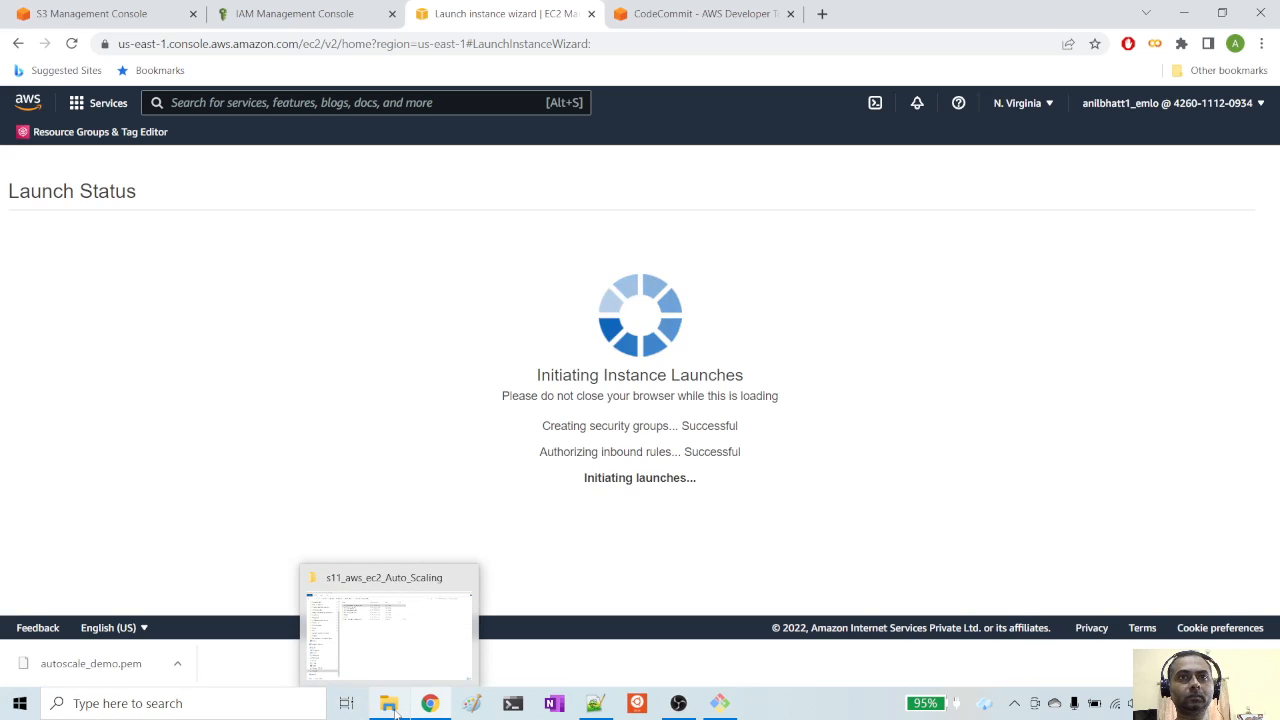
pyautogui.click(395, 712)
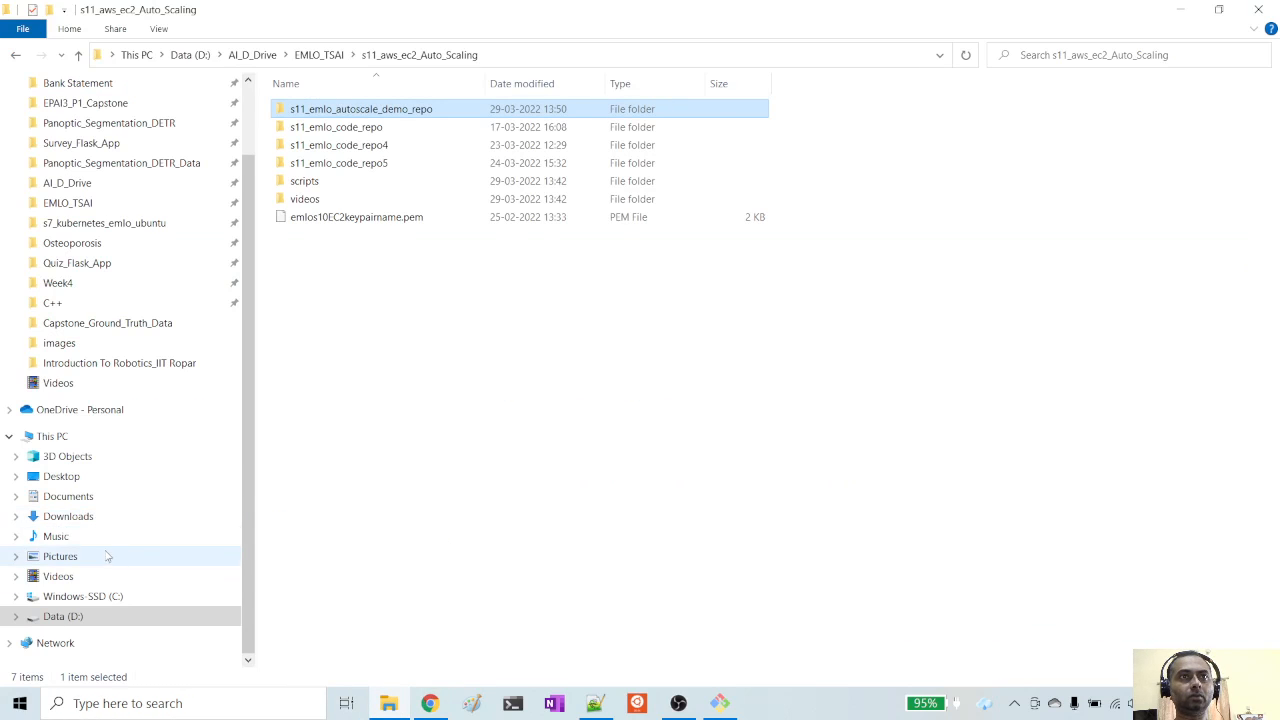
pyautogui.rightClick(86, 516)
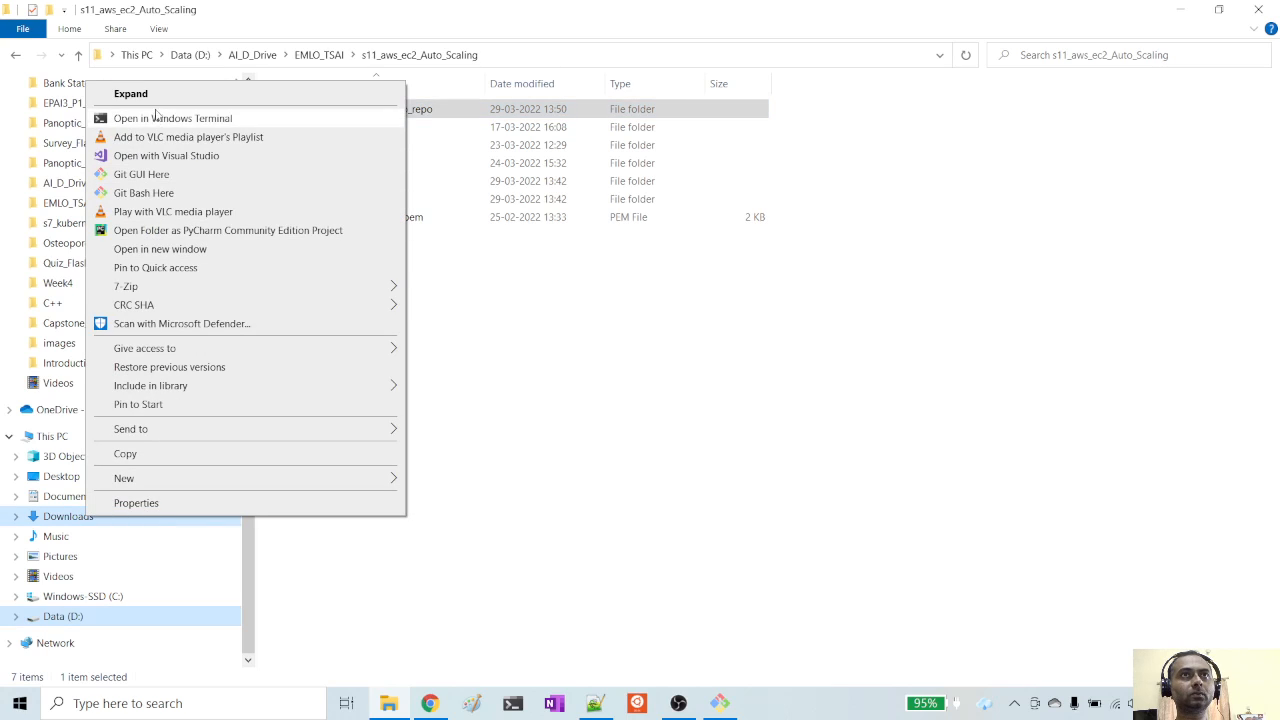
pyautogui.click(160, 249)
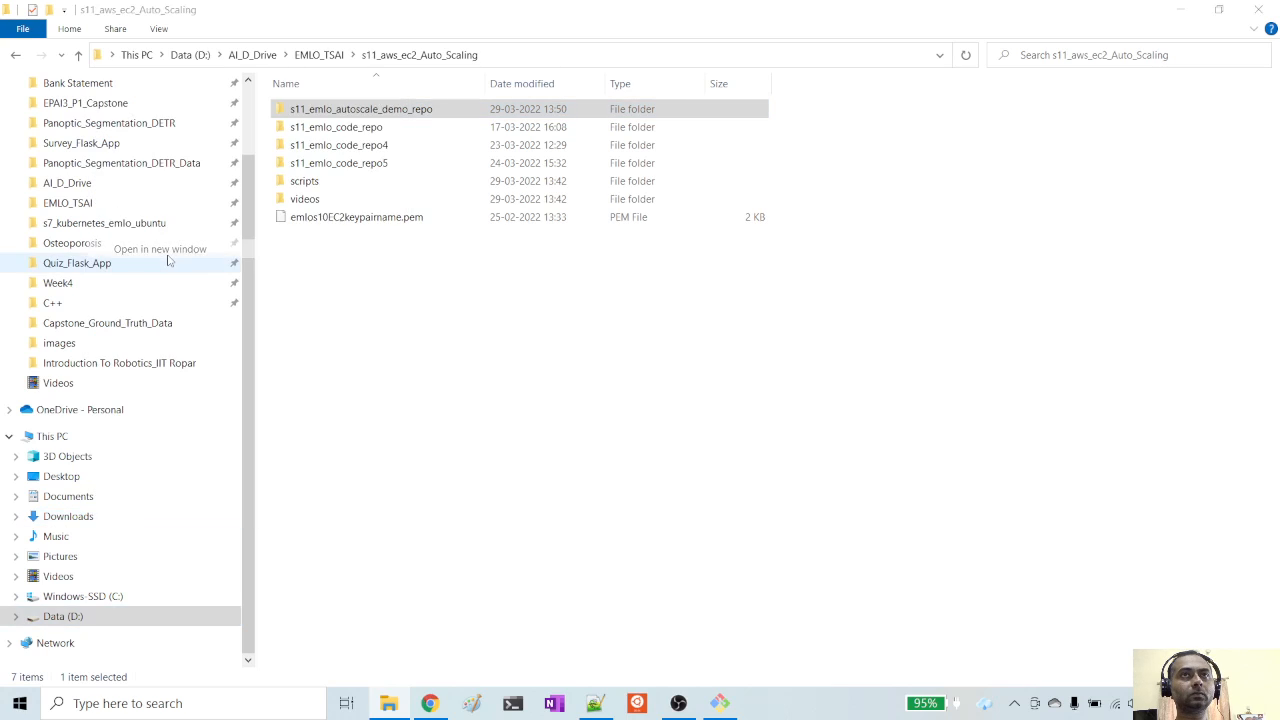
pyautogui.click(380, 130)
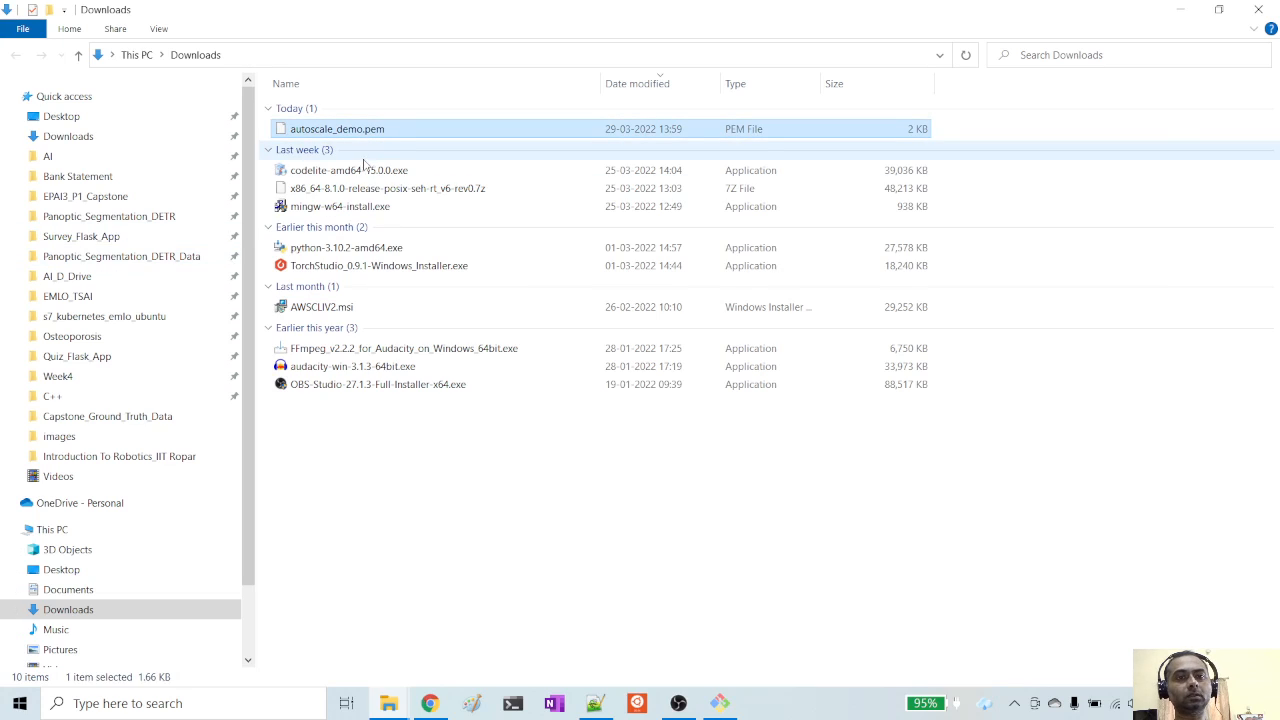
pyautogui.hotkey('alt', 'Tab')
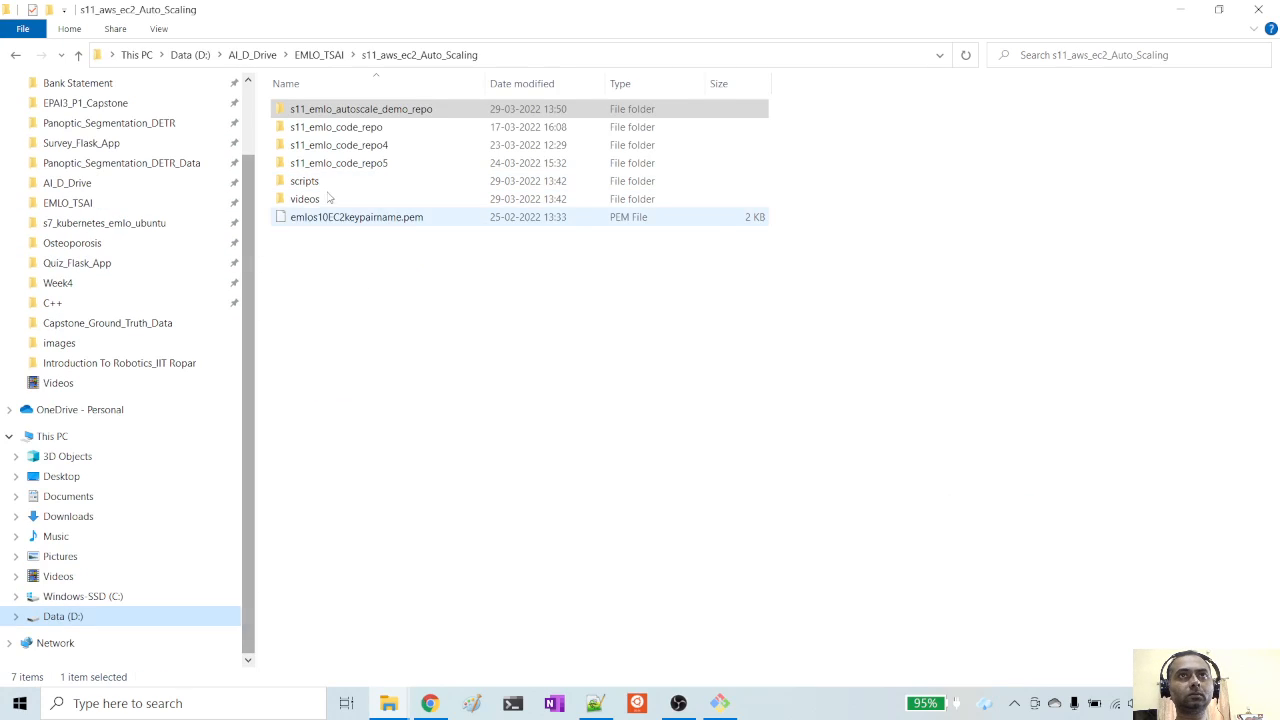
pyautogui.click(364, 110)
pyautogui.doubleClick(364, 110)
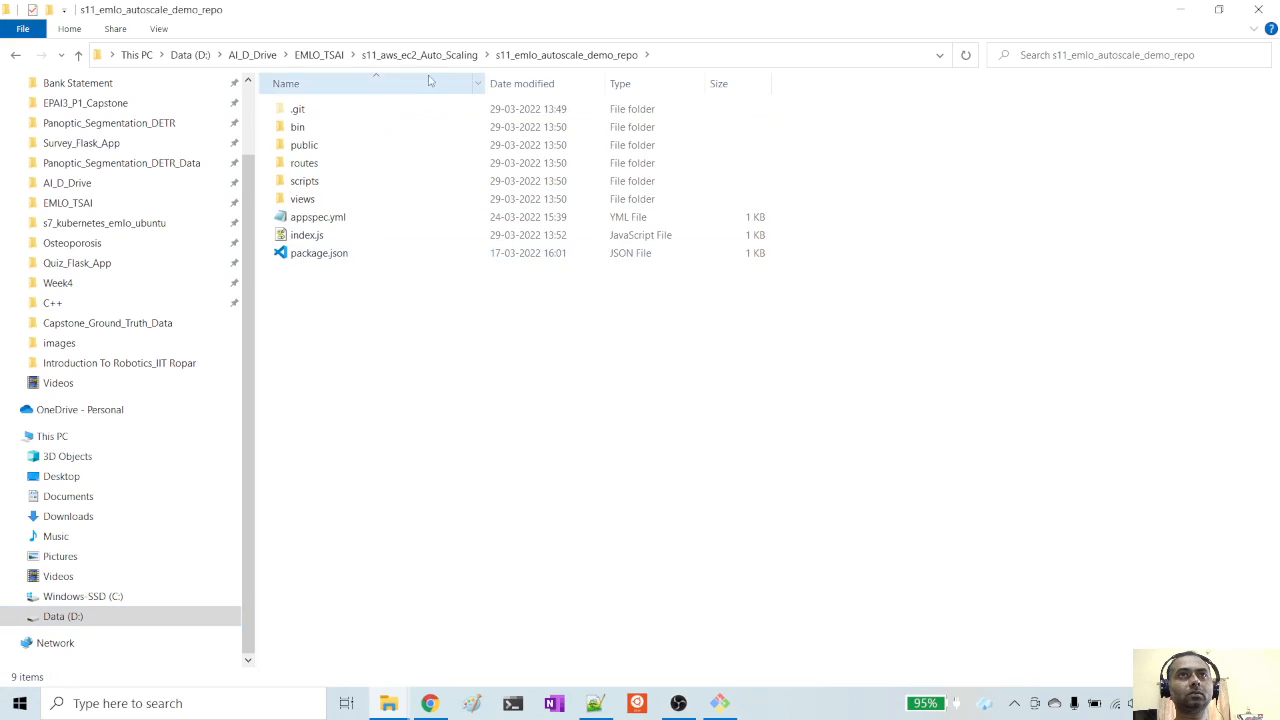
pyautogui.click(420, 55)
pyautogui.click(367, 344)
pyautogui.hotkey('ctrl', 'v')
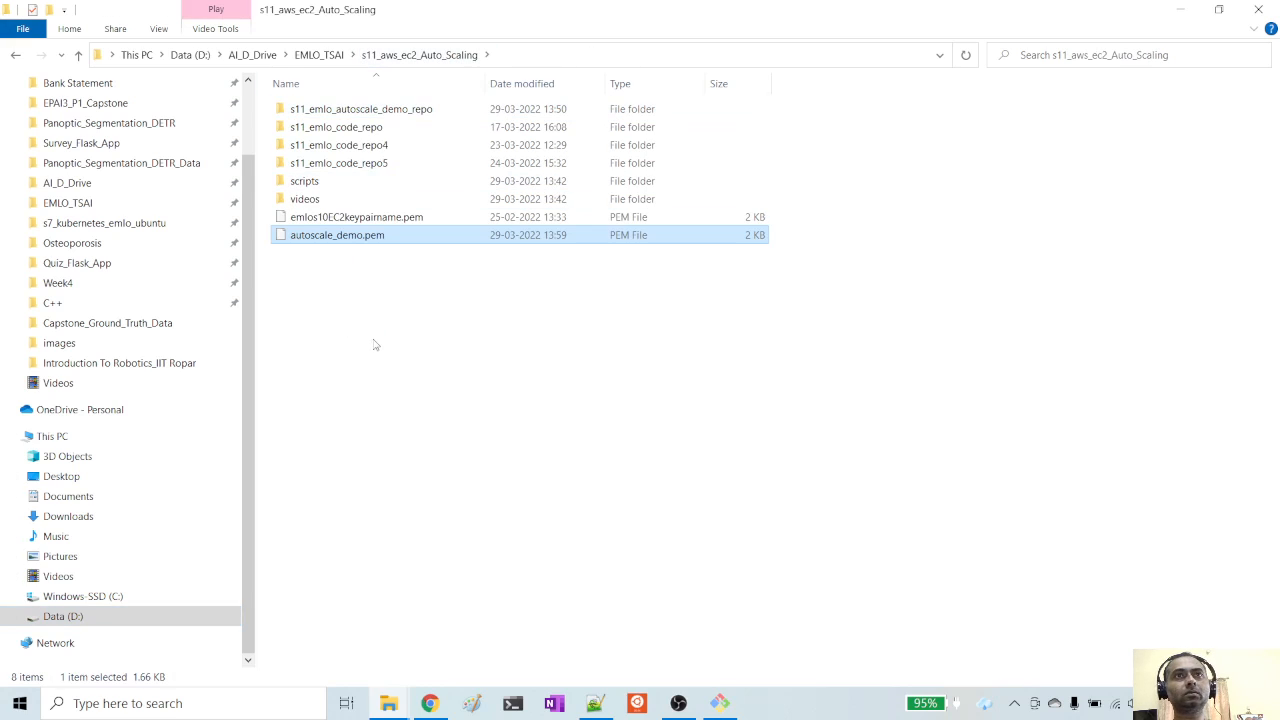
pyautogui.click(423, 334)
# Step: Switch back to the browser's launch status page, search the AWS services for ec2 and open the EC2 service
pyautogui.hotkey('alt', 'Tab')
pyautogui.hotkey('alt', 'Tab')
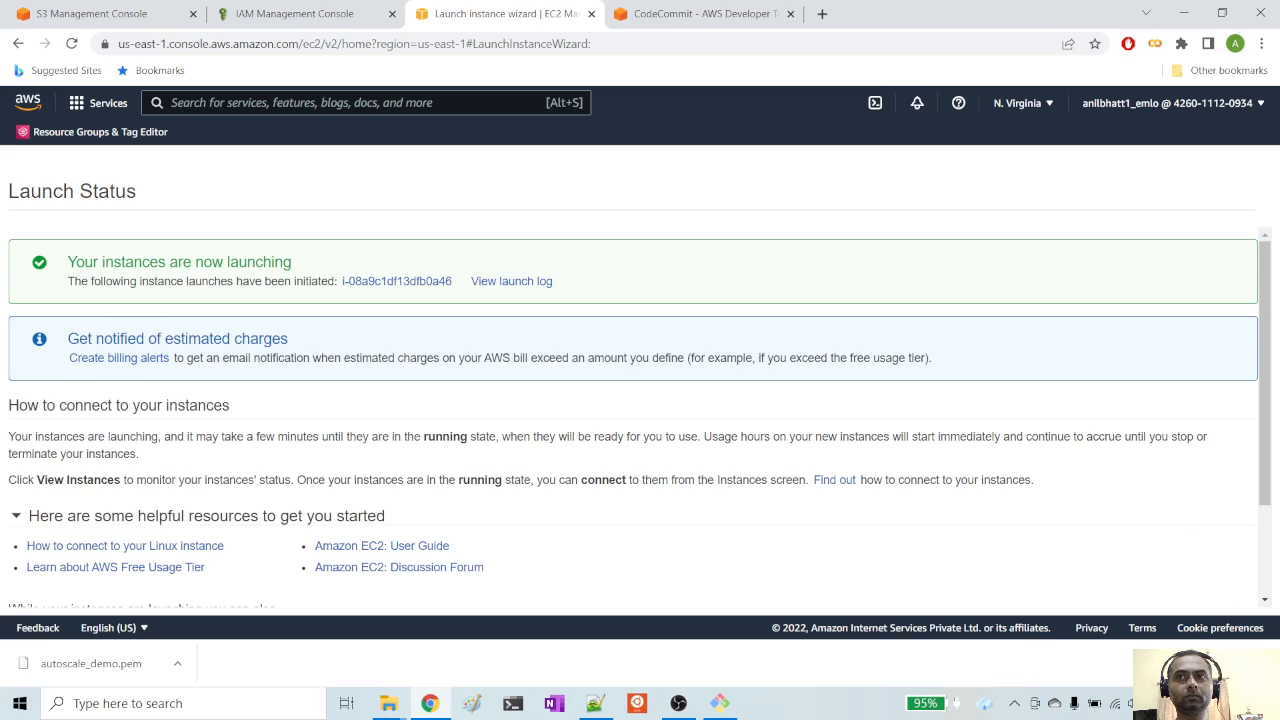
pyautogui.click(310, 17)
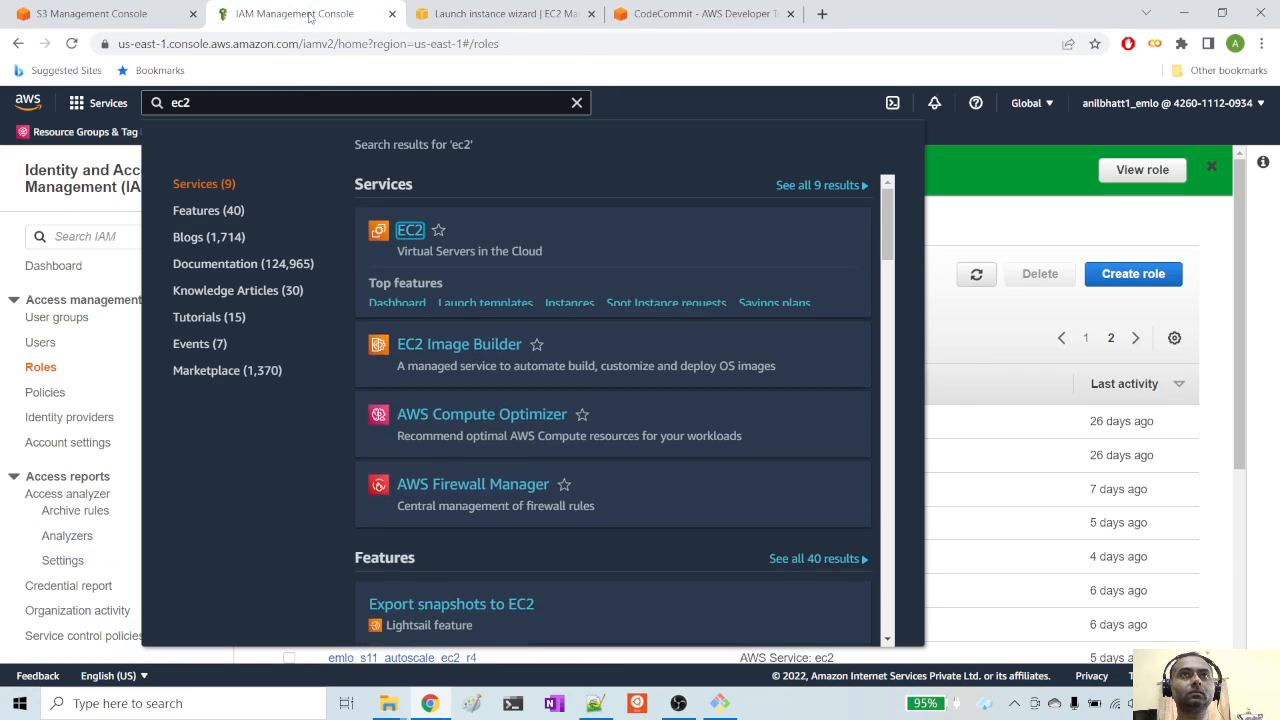
pyautogui.click(478, 13)
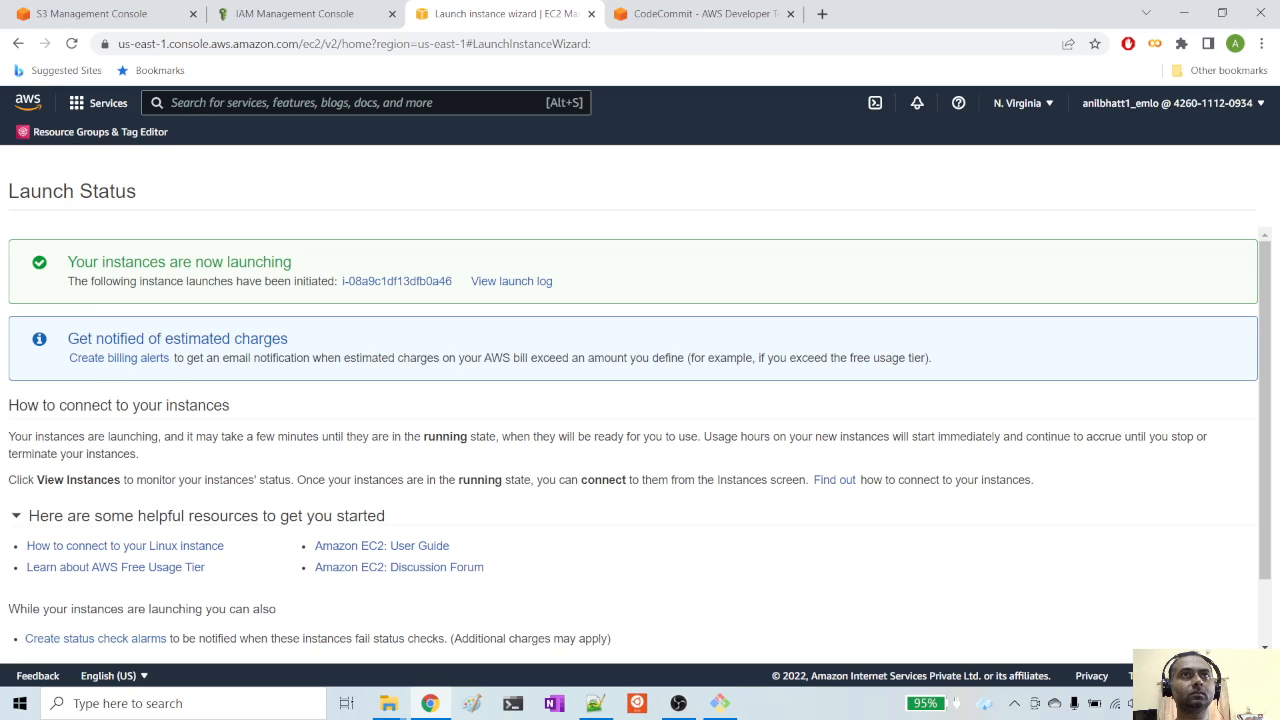
pyautogui.write('ec2')
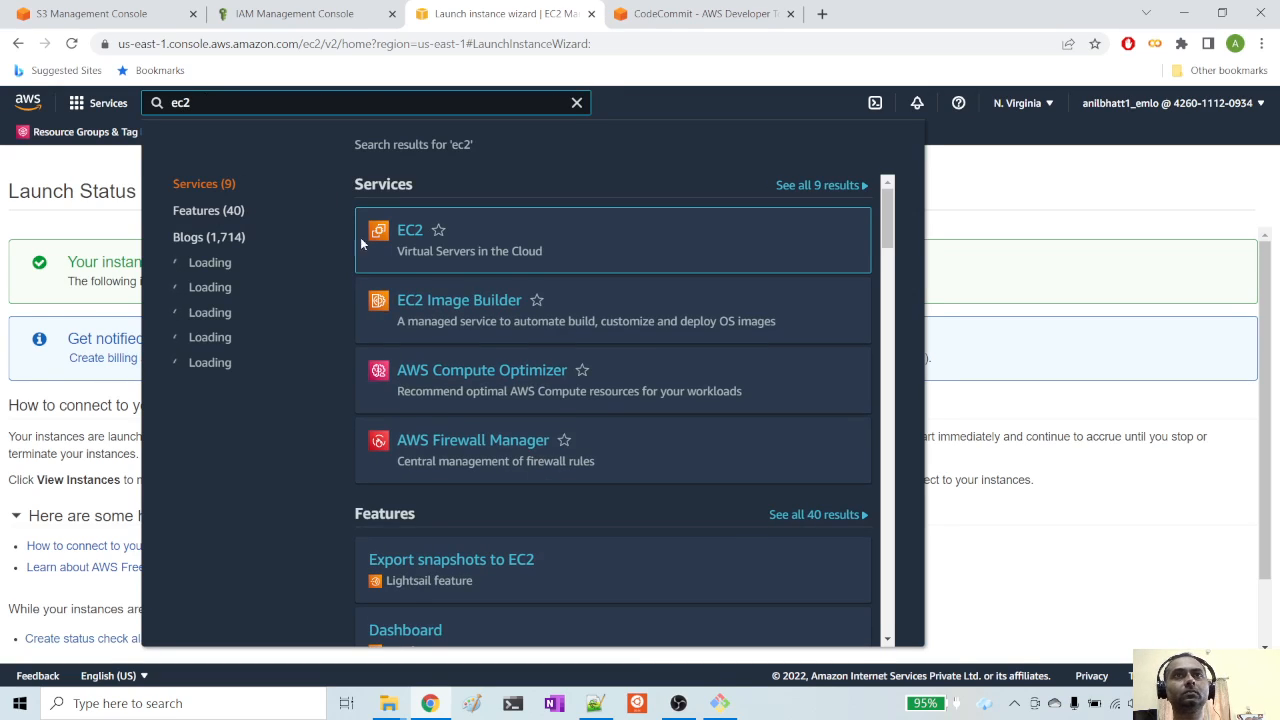
pyautogui.click(410, 231)
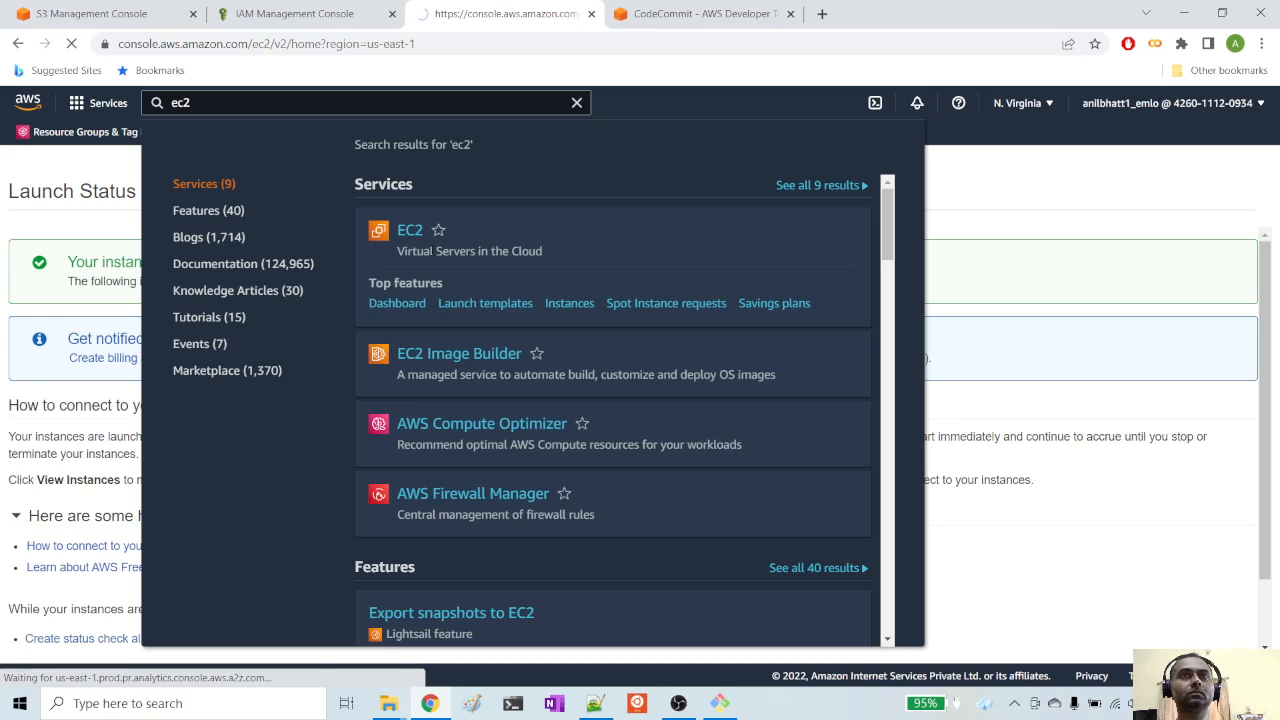